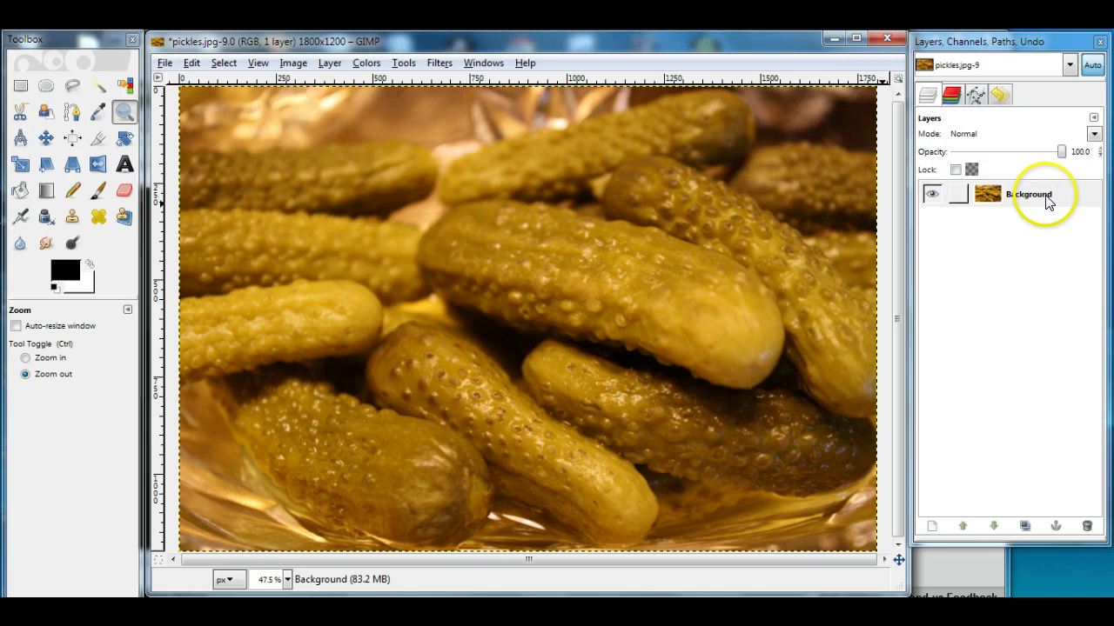
- Duplicate the Background layer of the pickles image
{"action": "left_click", "coordinate": [927, 94]}
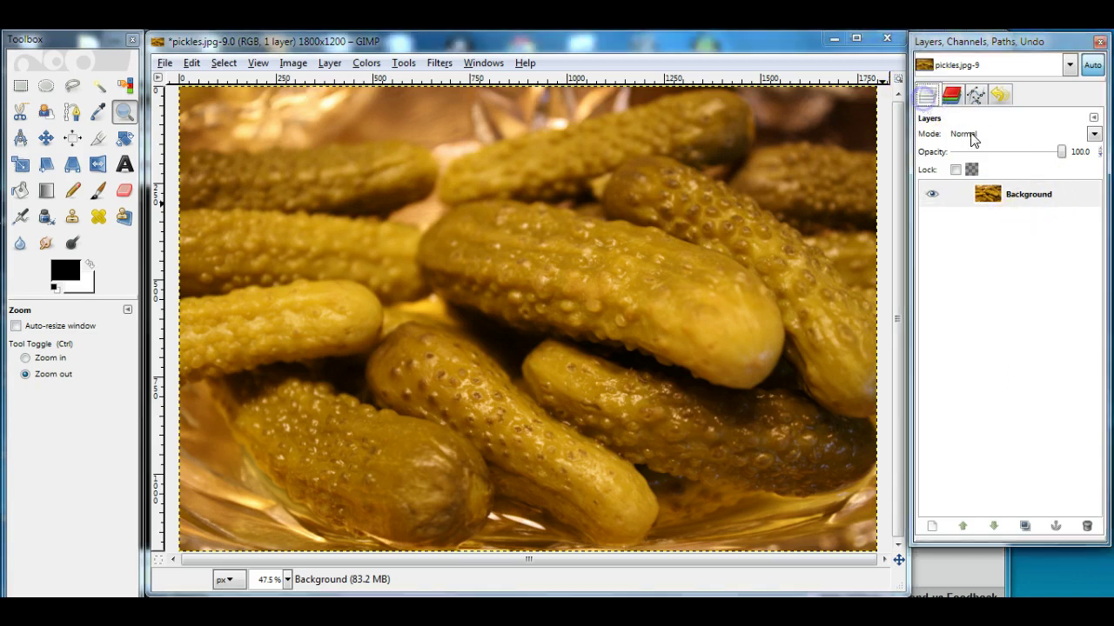
{"action": "left_click", "coordinate": [1027, 195]}
{"action": "left_click", "coordinate": [1036, 311]}
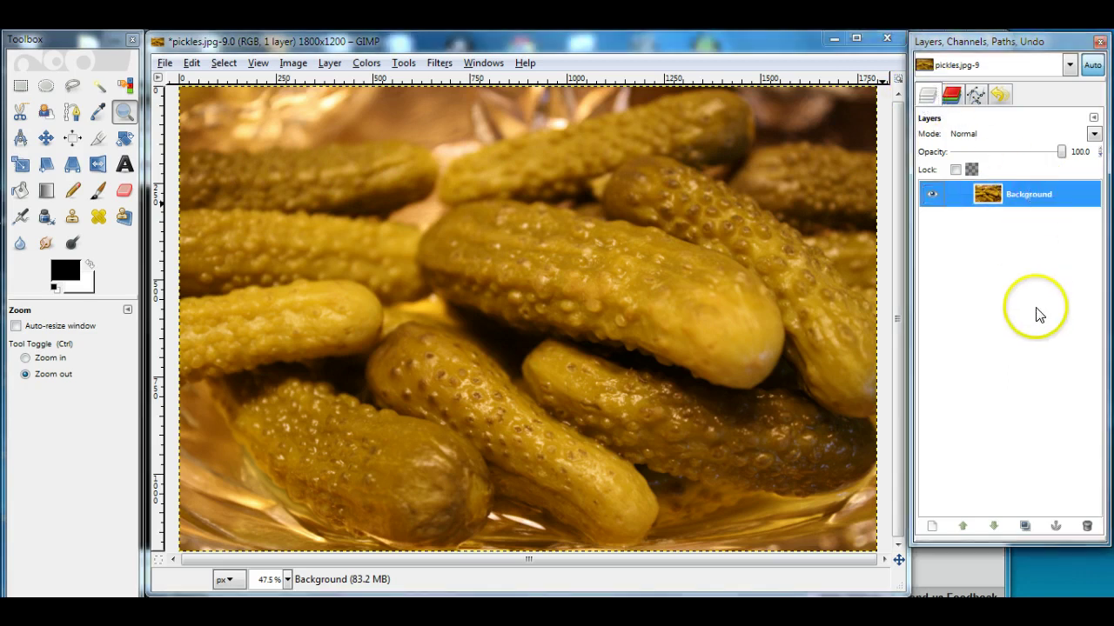
{"action": "left_click", "coordinate": [1024, 527]}
{"action": "left_click", "coordinate": [1021, 527]}
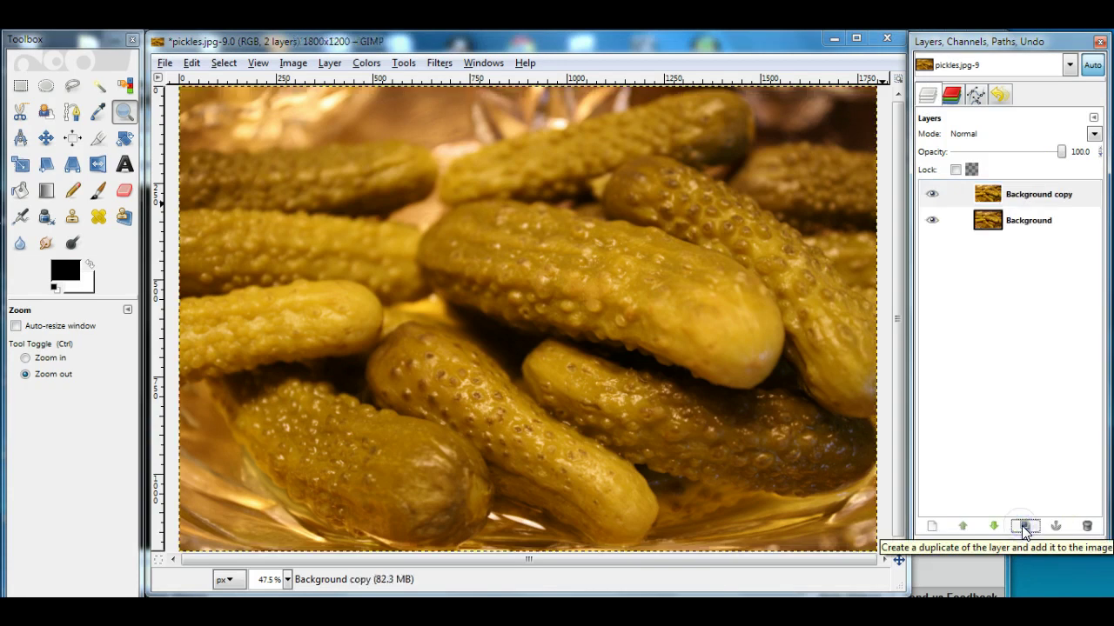
- Scribble on the Background copy layer with the black Paintbrush and Pencil, and cross the marks with the Eraser
{"action": "left_click", "coordinate": [1013, 198]}
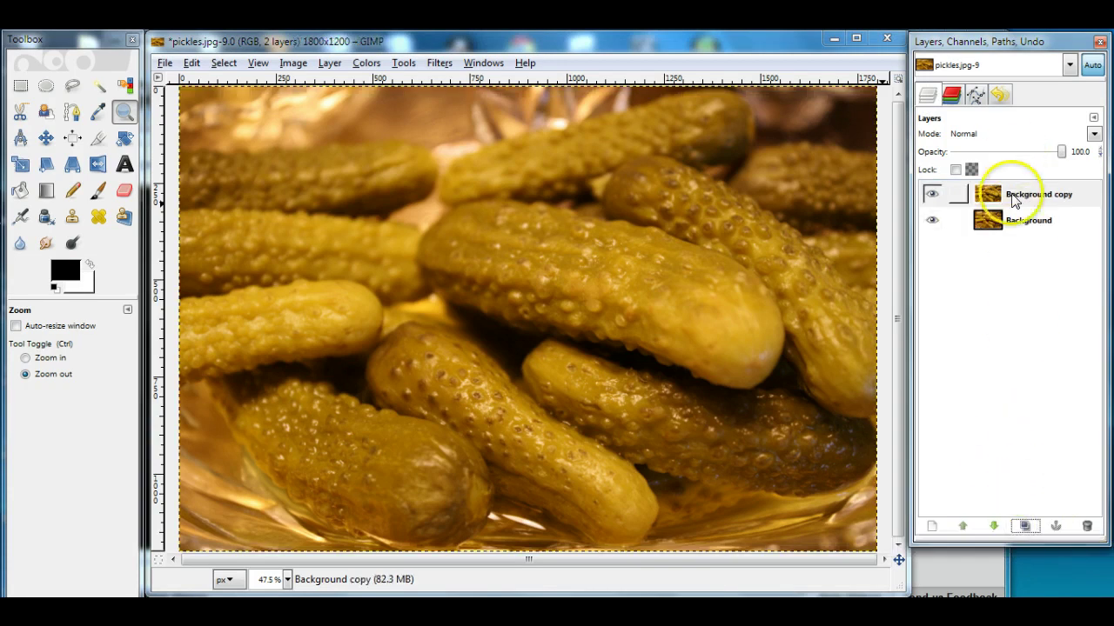
{"action": "left_click", "coordinate": [98, 190]}
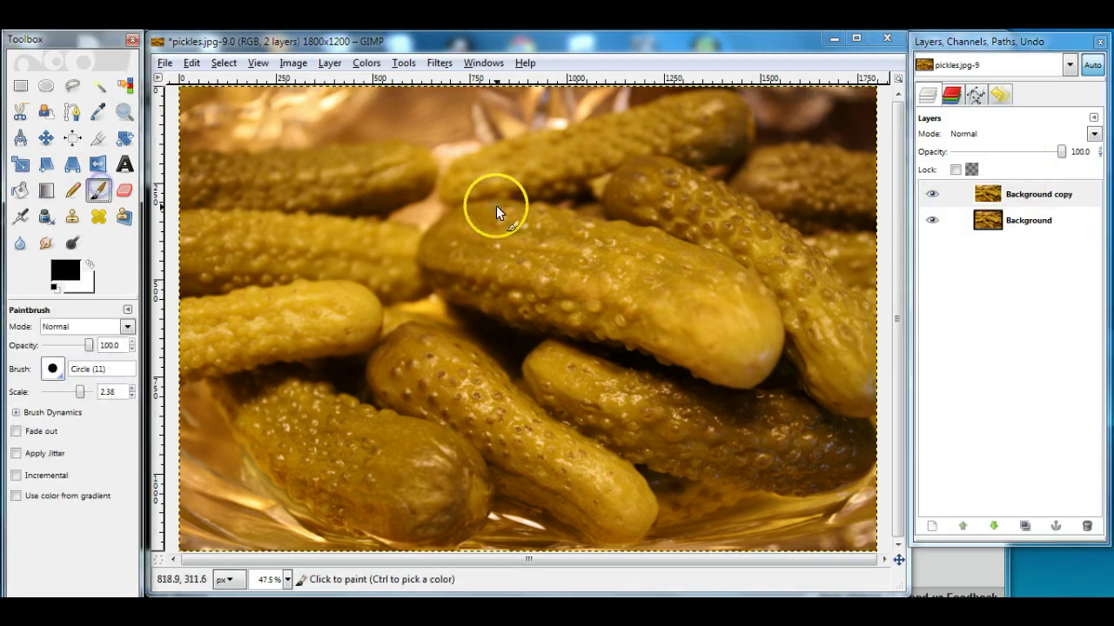
{"action": "mouse_move", "coordinate": [496, 205]}
{"action": "left_mouse_down"}
{"action": "mouse_move", "coordinate": [427, 231]}
{"action": "mouse_move", "coordinate": [554, 298]}
{"action": "mouse_move", "coordinate": [545, 395]}
{"action": "mouse_move", "coordinate": [565, 348]}
{"action": "mouse_move", "coordinate": [466, 227]}
{"action": "mouse_move", "coordinate": [383, 211]}
{"action": "left_mouse_up"}
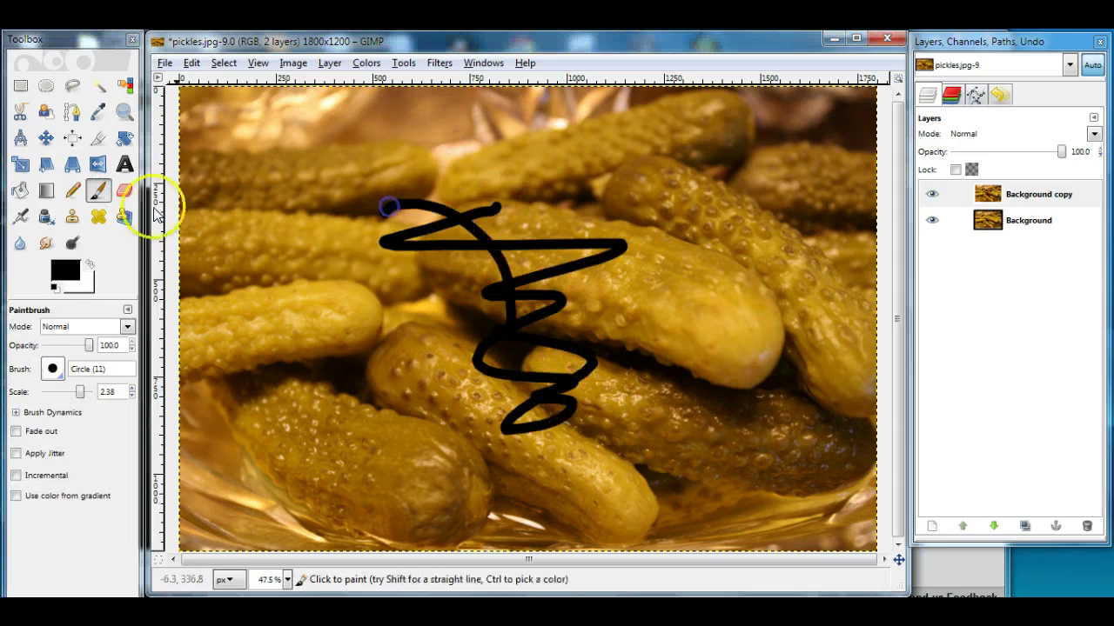
{"action": "left_click", "coordinate": [72, 191]}
{"action": "left_click_drag", "start_coordinate": [237, 188], "coordinate": [313, 260]}
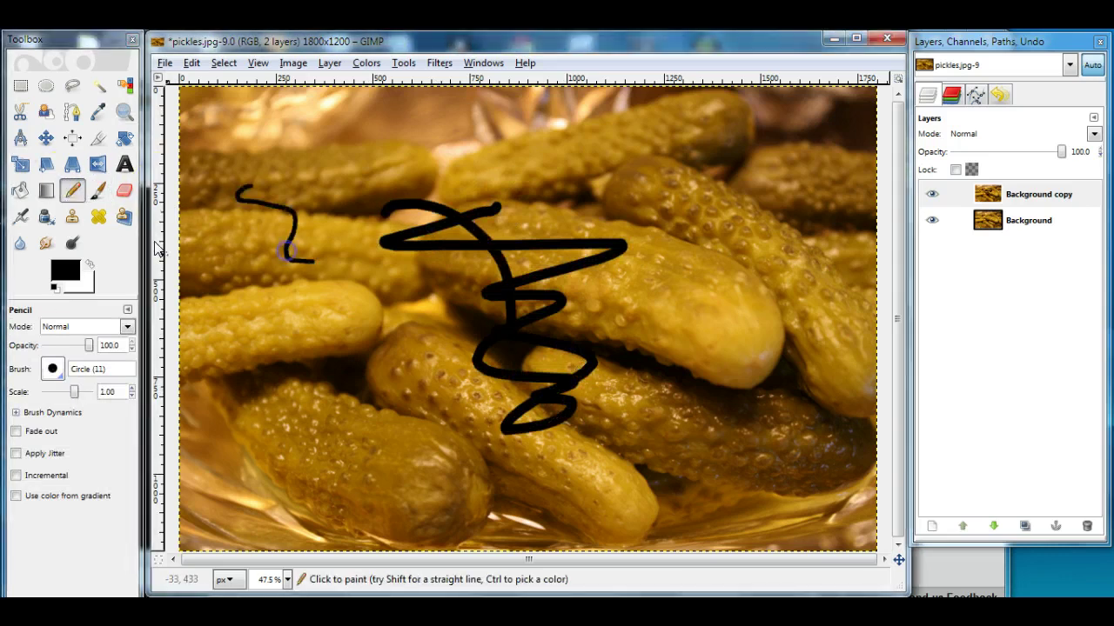
{"action": "left_click", "coordinate": [125, 196]}
{"action": "mouse_move", "coordinate": [343, 196]}
{"action": "left_mouse_down"}
{"action": "mouse_move", "coordinate": [359, 246]}
{"action": "mouse_move", "coordinate": [619, 332]}
{"action": "mouse_move", "coordinate": [639, 304]}
{"action": "left_mouse_up"}
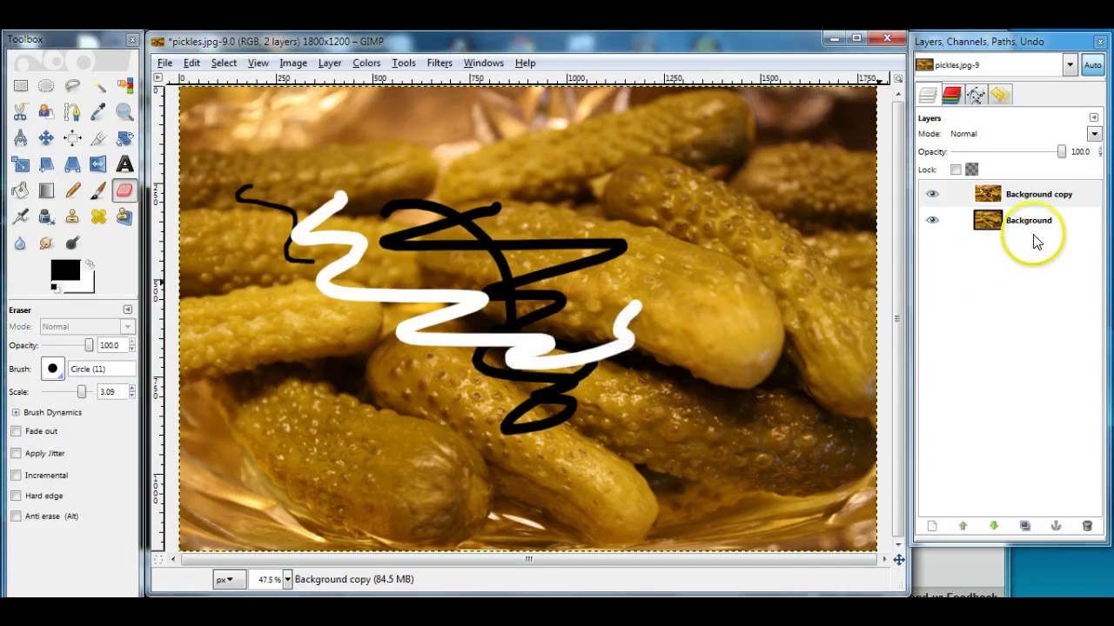
- Delete the scribbled Background copy layer and duplicate the Background layer again
{"action": "left_click", "coordinate": [1048, 193]}
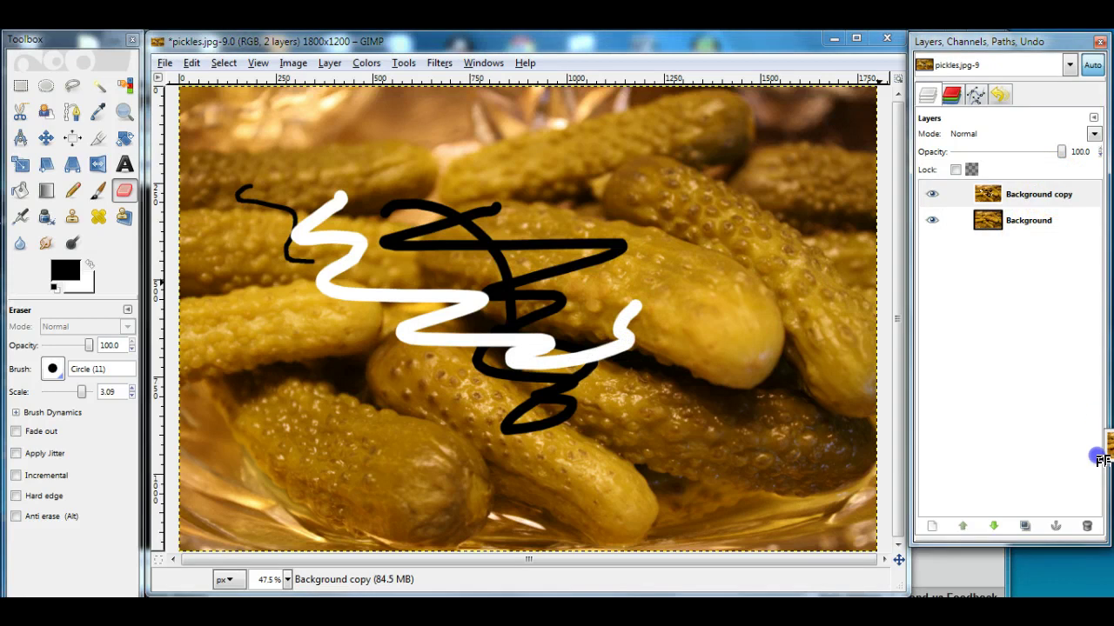
{"action": "left_click", "coordinate": [1085, 525]}
{"action": "left_click", "coordinate": [1026, 528]}
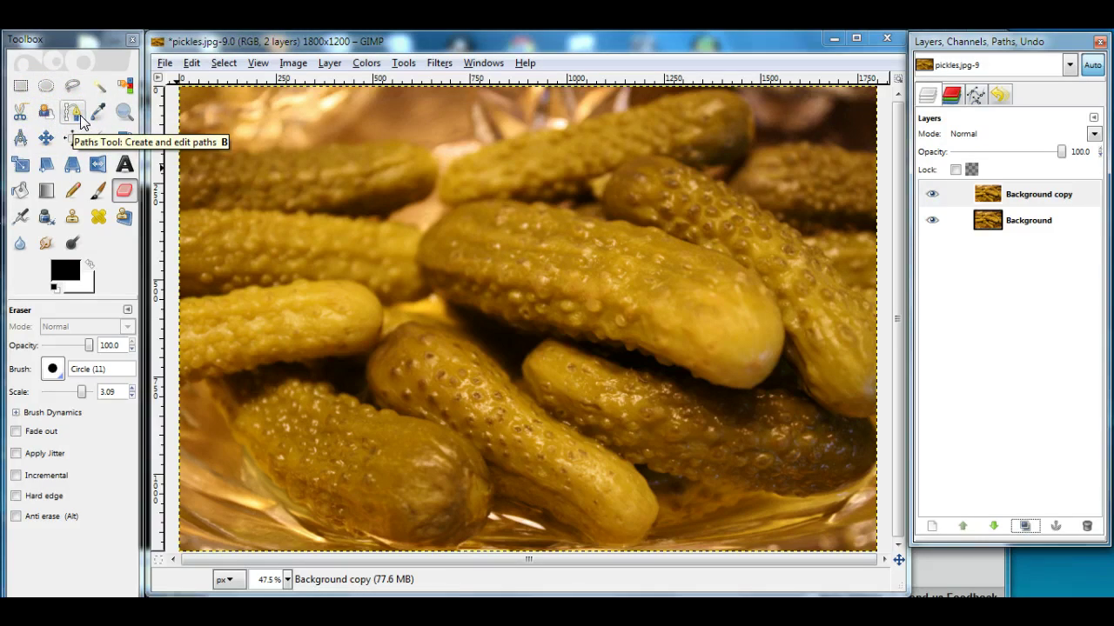
- Activate the Paths tool in Design mode and keep black (000000) as the foreground color
{"action": "left_click", "coordinate": [70, 114]}
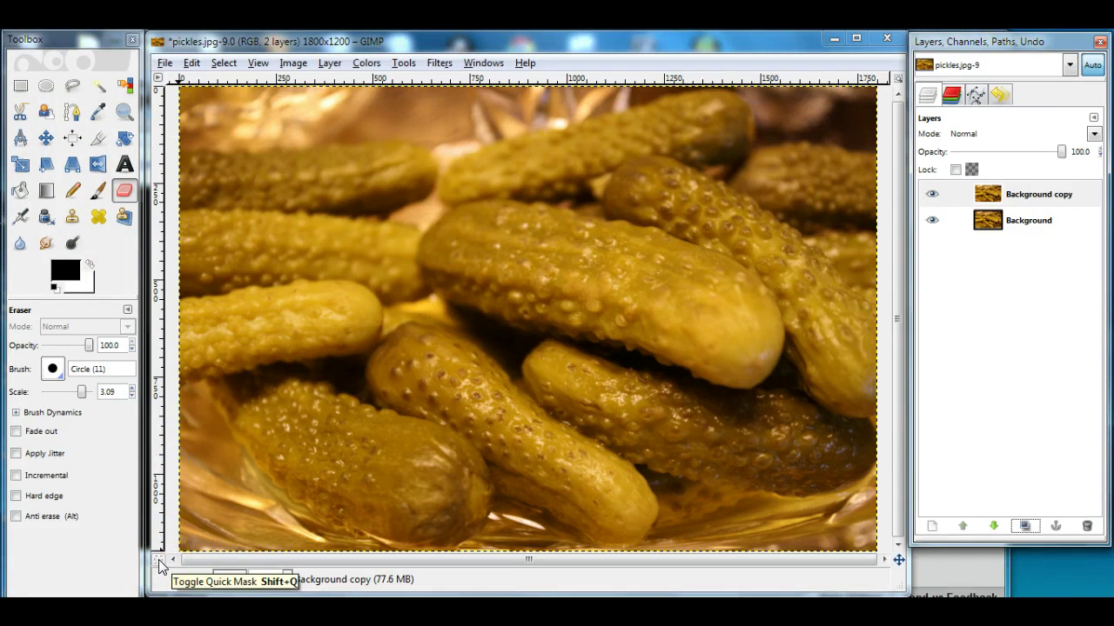
{"action": "left_click", "coordinate": [72, 112]}
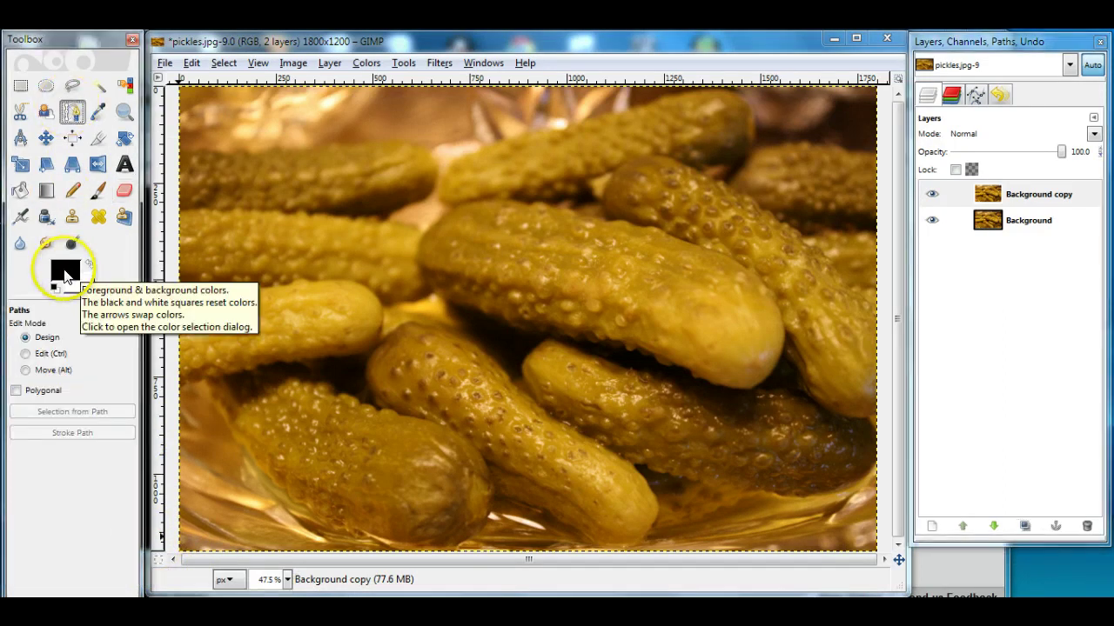
{"action": "left_click", "coordinate": [65, 273]}
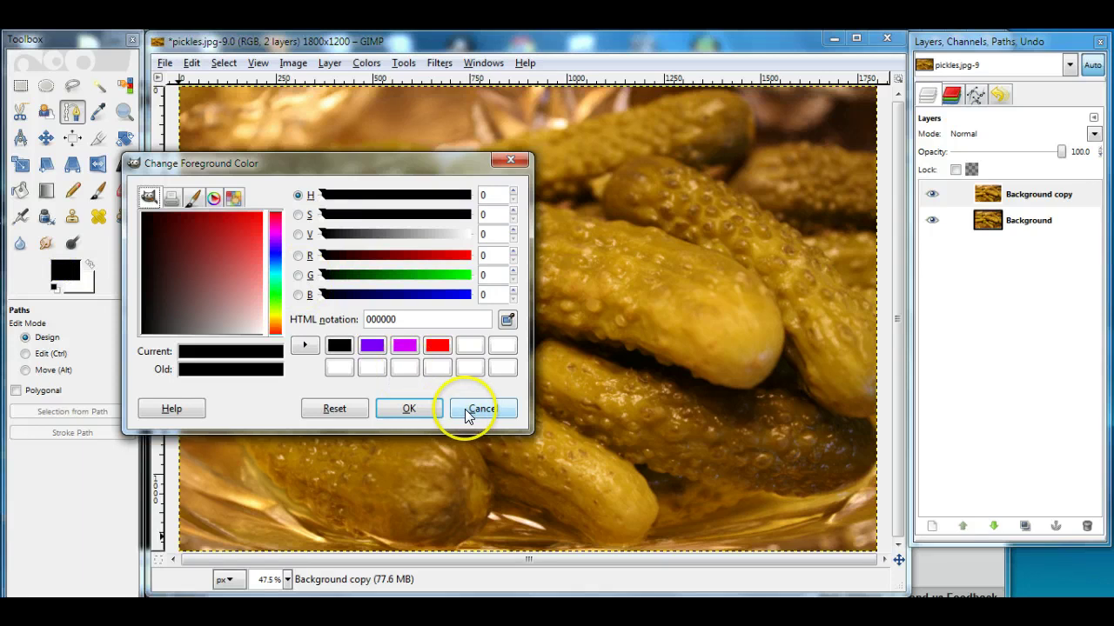
{"action": "left_click", "coordinate": [400, 408]}
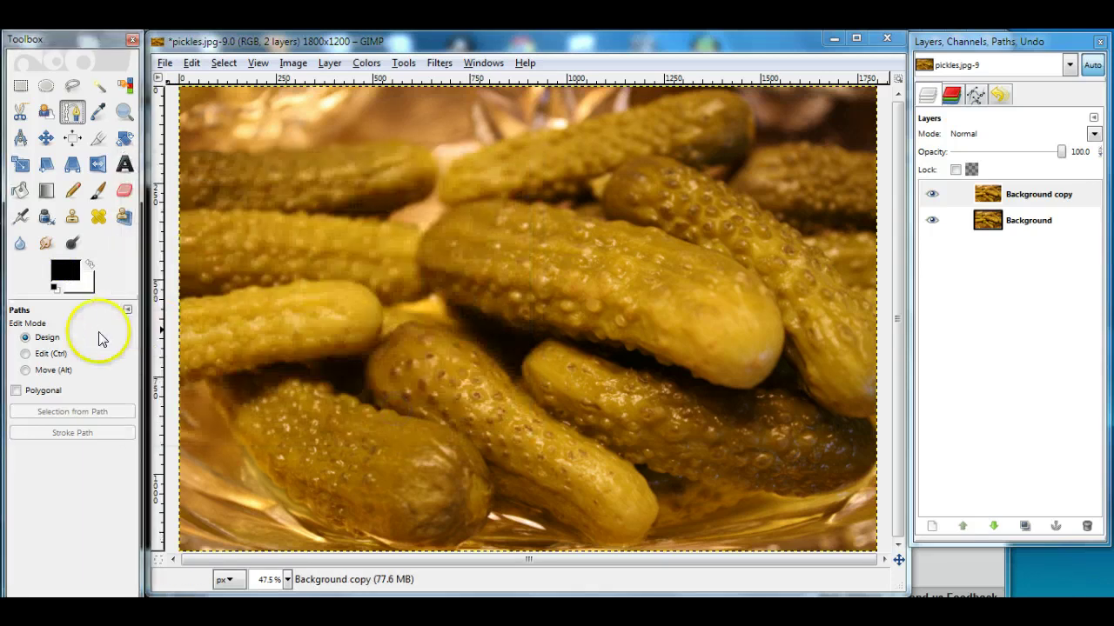
{"action": "left_click", "coordinate": [52, 339]}
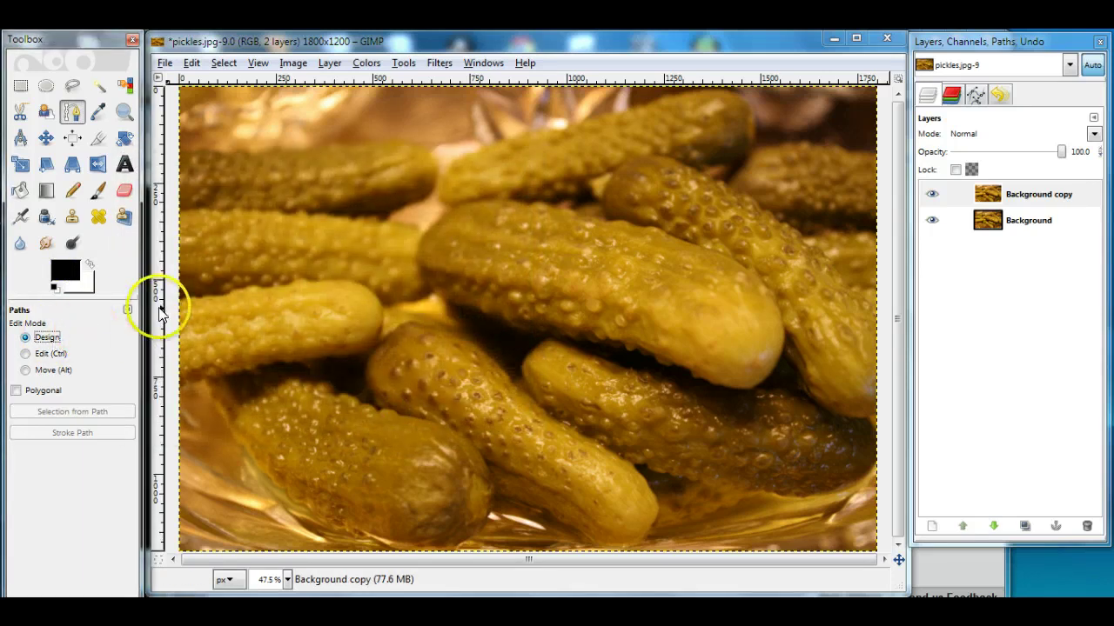
- Trace a closed path with curved anchors around the large central pickle, using Edit mode to close it
{"action": "left_click", "coordinate": [524, 203]}
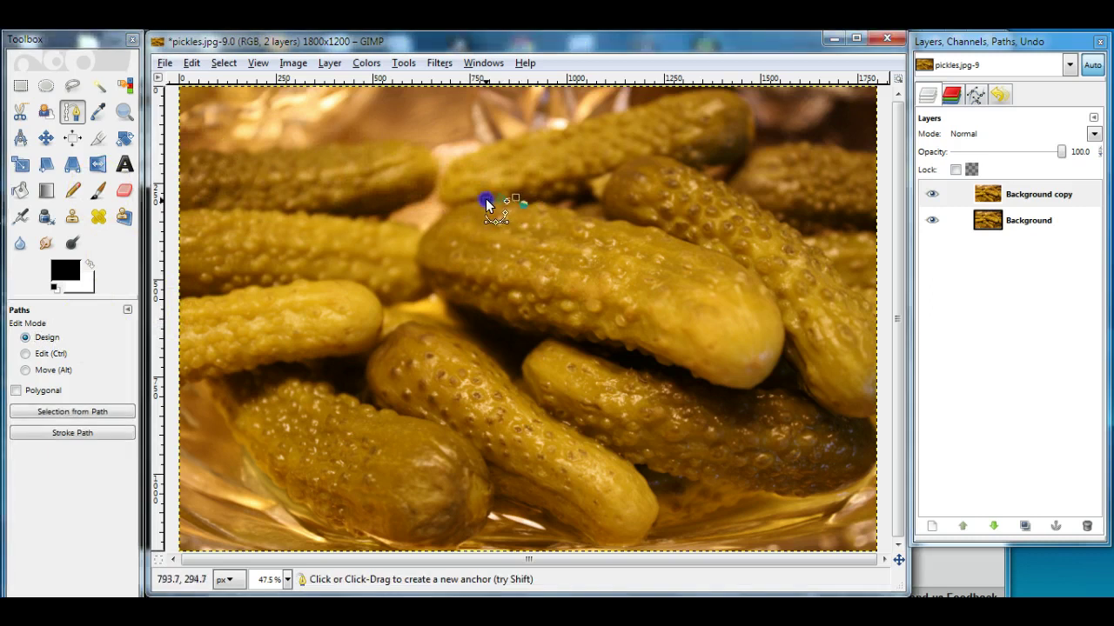
{"action": "mouse_move", "coordinate": [485, 204]}
{"action": "left_mouse_down"}
{"action": "mouse_move", "coordinate": [462, 201]}
{"action": "mouse_move", "coordinate": [434, 222]}
{"action": "left_mouse_up"}
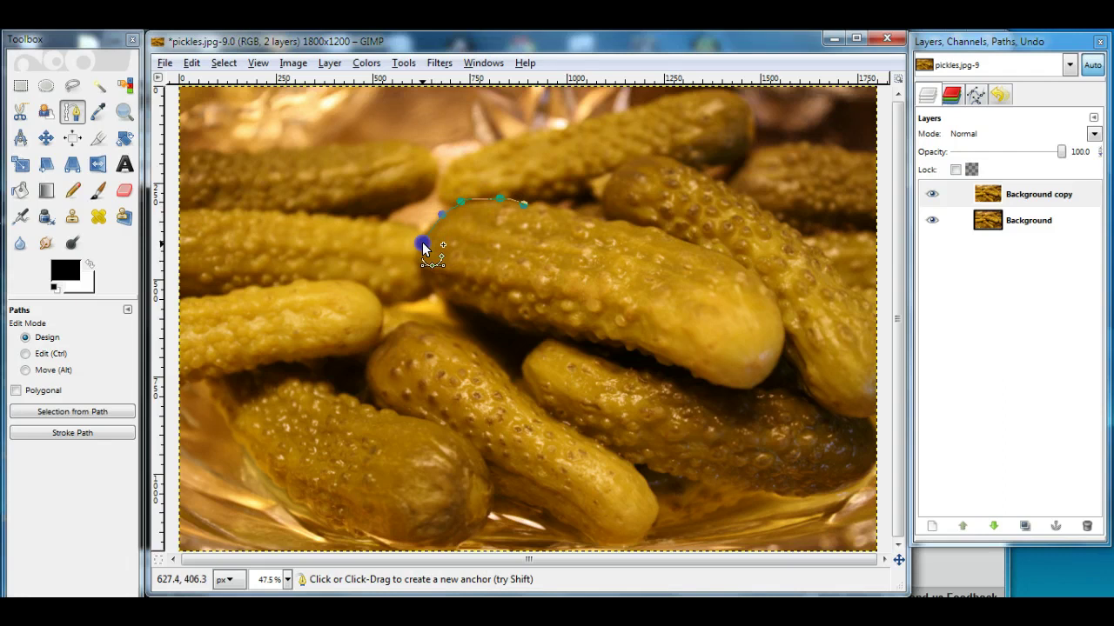
{"action": "mouse_move", "coordinate": [424, 279]}
{"action": "left_mouse_down"}
{"action": "mouse_move", "coordinate": [454, 312]}
{"action": "mouse_move", "coordinate": [444, 296]}
{"action": "mouse_move", "coordinate": [444, 309]}
{"action": "left_mouse_up"}
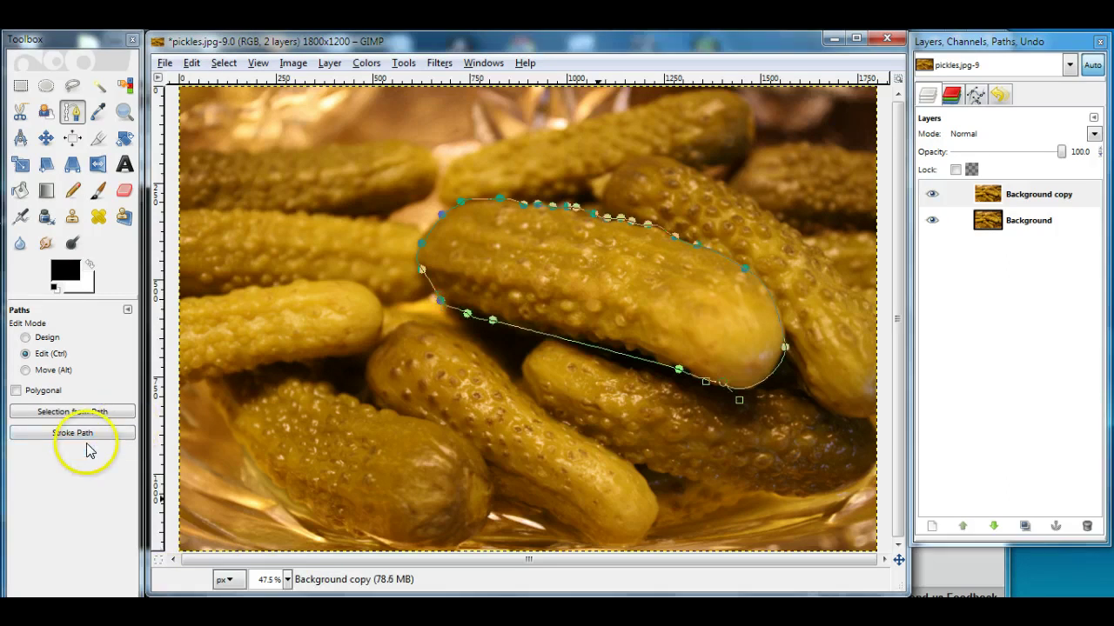
{"action": "left_click", "coordinate": [37, 352]}
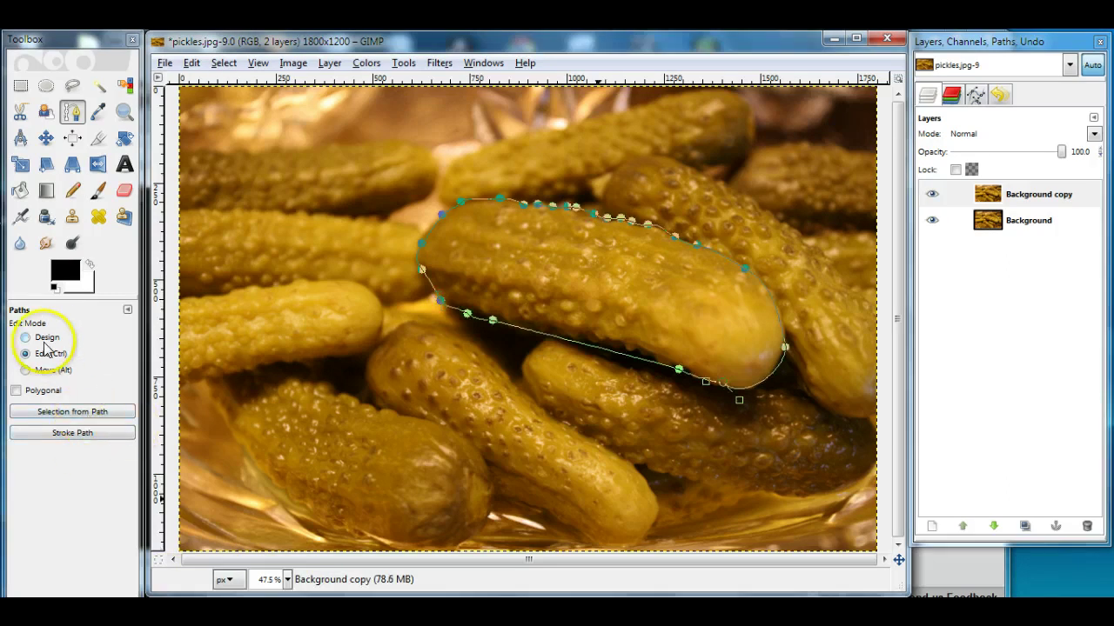
- Return the path mode to Design, create a selection from the pickle path and turn on the Quick Mask
{"action": "left_click", "coordinate": [48, 338]}
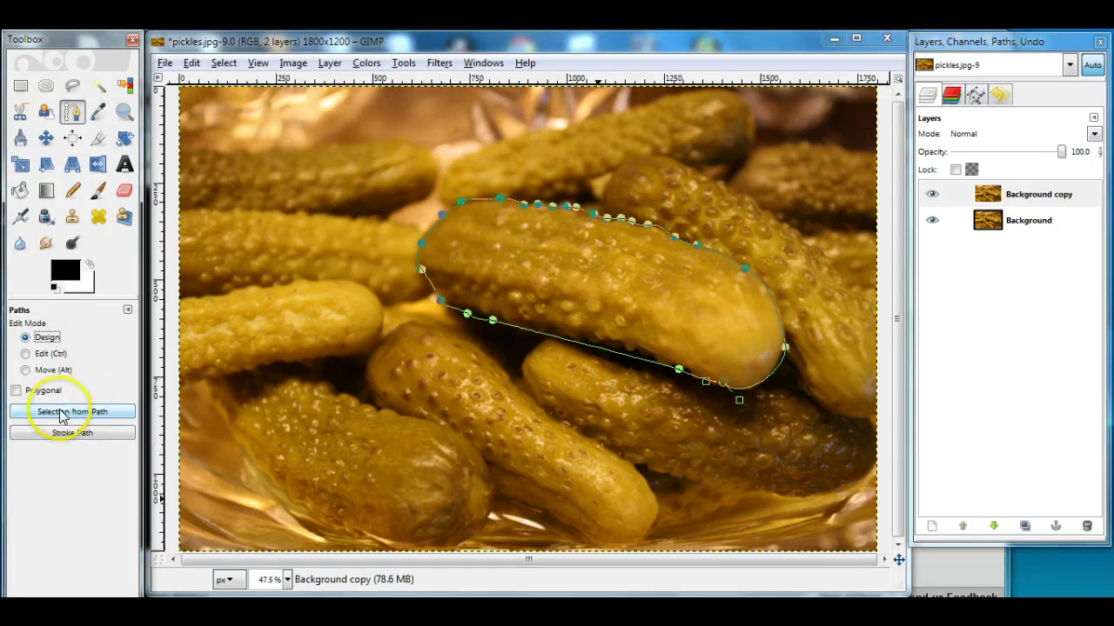
{"action": "left_click", "coordinate": [62, 412]}
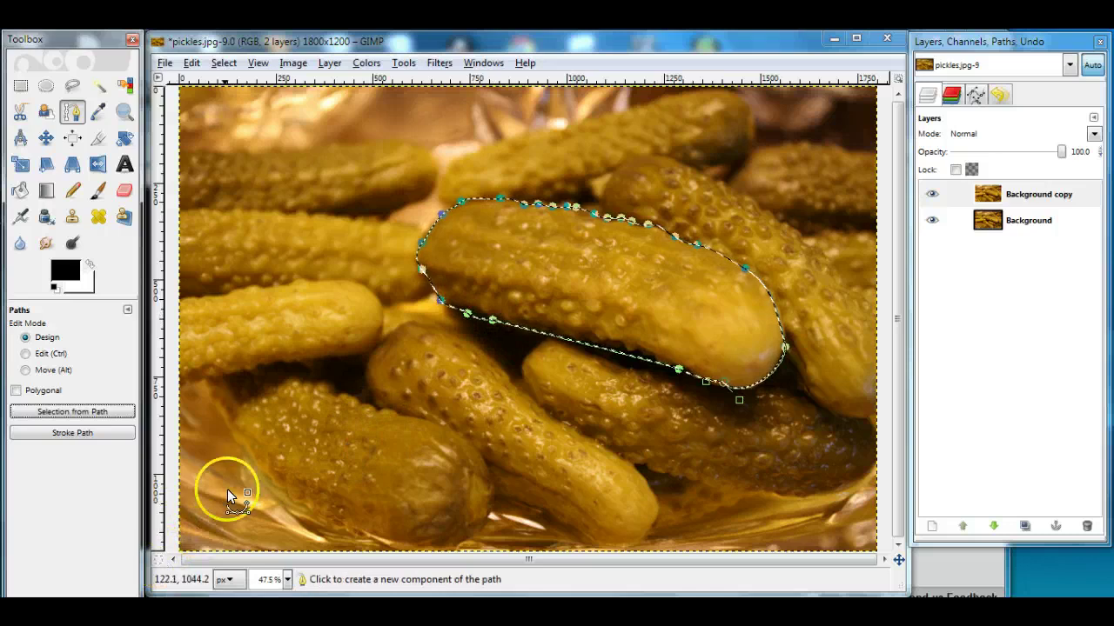
{"action": "left_click", "coordinate": [159, 561]}
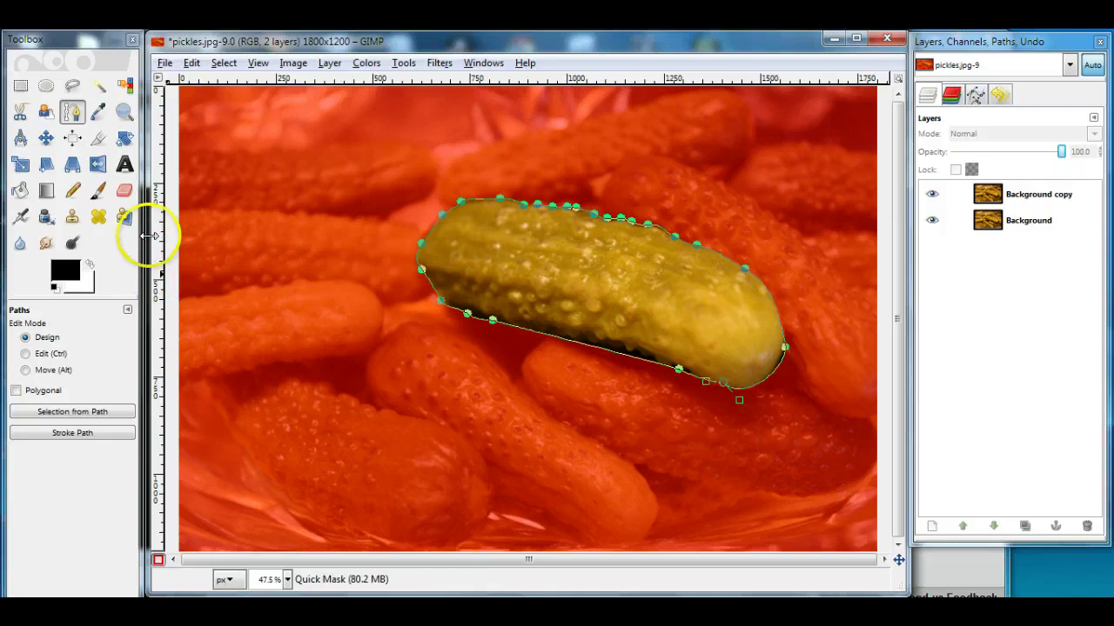
- Paint black with the Paintbrush along the pickle's lower edge to extend the Quick Mask over the background there
{"action": "left_click", "coordinate": [130, 112]}
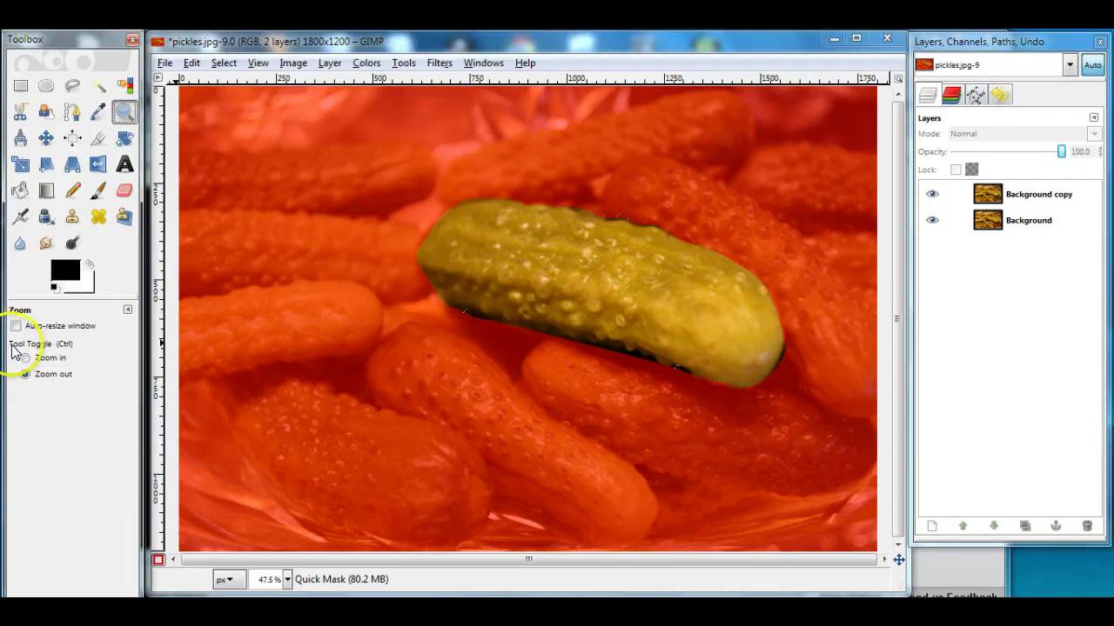
{"action": "left_click", "coordinate": [25, 357]}
{"action": "left_click", "coordinate": [478, 322]}
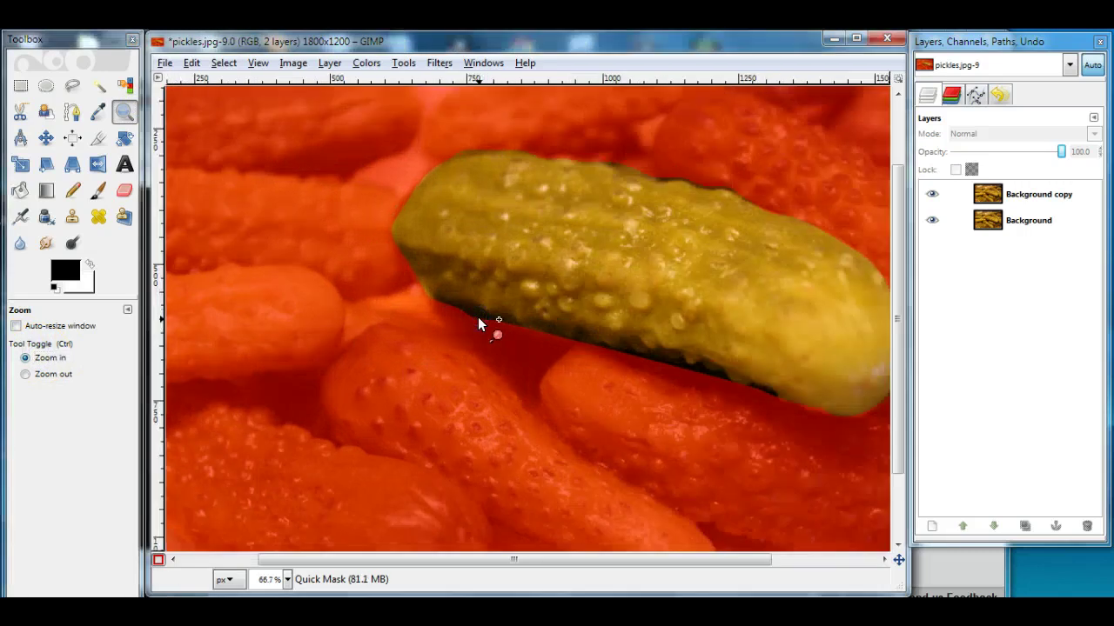
{"action": "left_click", "coordinate": [478, 321]}
{"action": "left_click", "coordinate": [478, 320]}
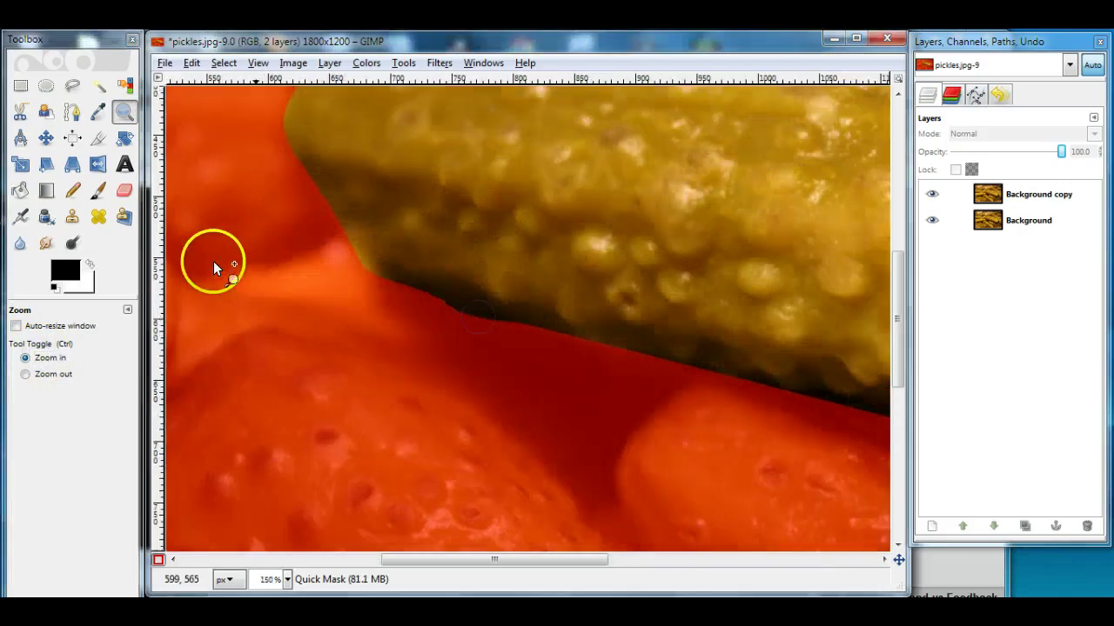
{"action": "left_click", "coordinate": [98, 190]}
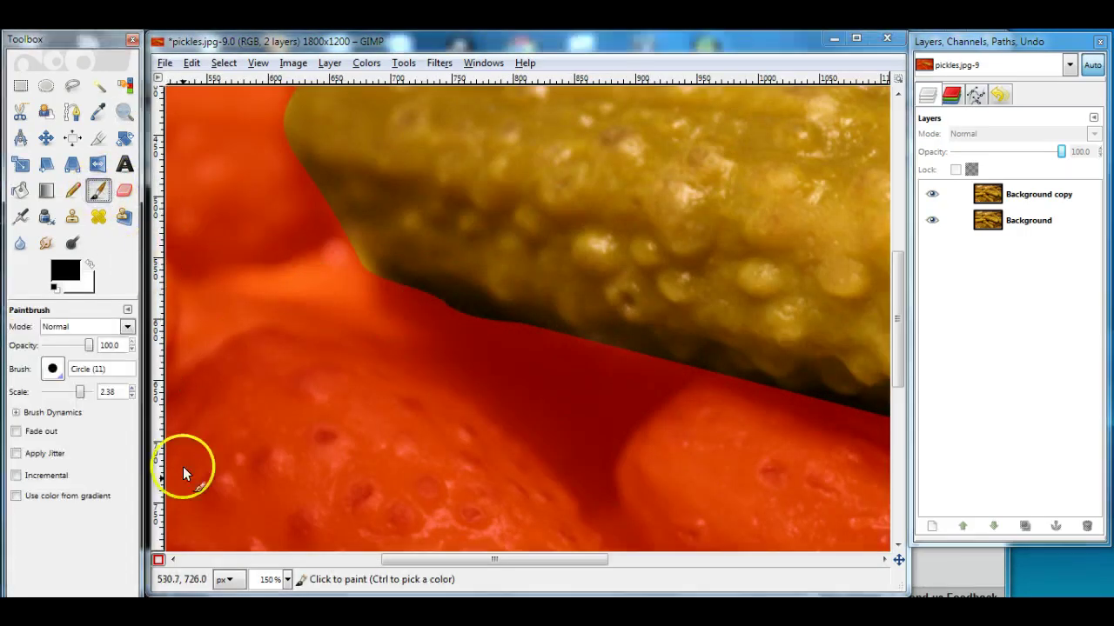
{"action": "mouse_move", "coordinate": [411, 338]}
{"action": "left_mouse_down"}
{"action": "mouse_move", "coordinate": [427, 303]}
{"action": "mouse_move", "coordinate": [467, 326]}
{"action": "mouse_move", "coordinate": [437, 331]}
{"action": "left_mouse_up"}
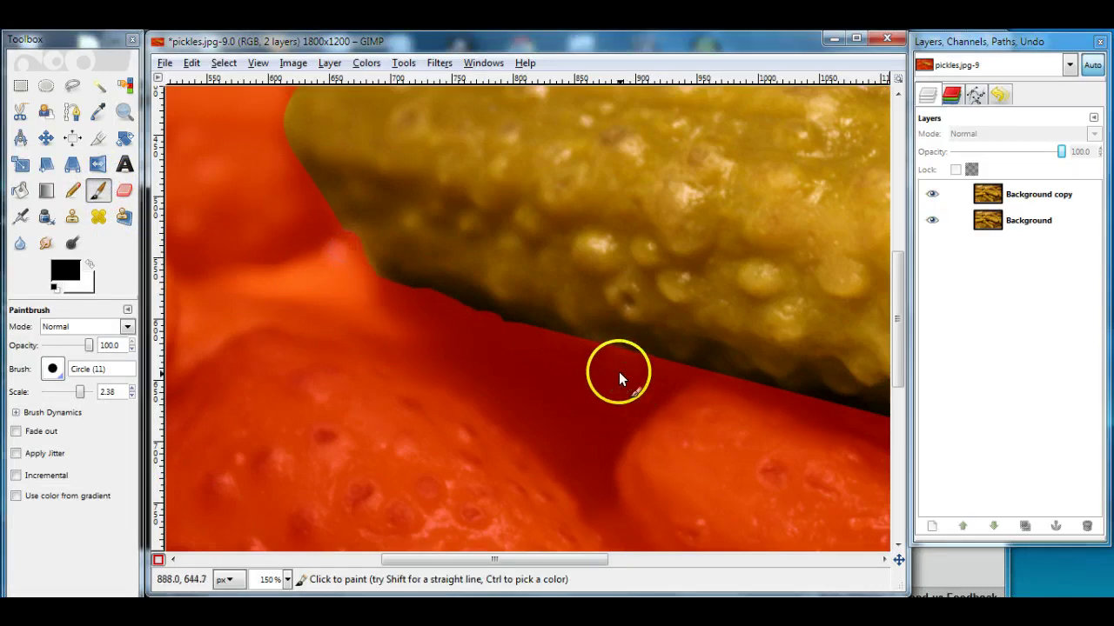
{"action": "mouse_move", "coordinate": [664, 372]}
{"action": "left_mouse_down"}
{"action": "mouse_move", "coordinate": [672, 376]}
{"action": "mouse_move", "coordinate": [316, 348]}
{"action": "mouse_move", "coordinate": [354, 361]}
{"action": "left_mouse_up"}
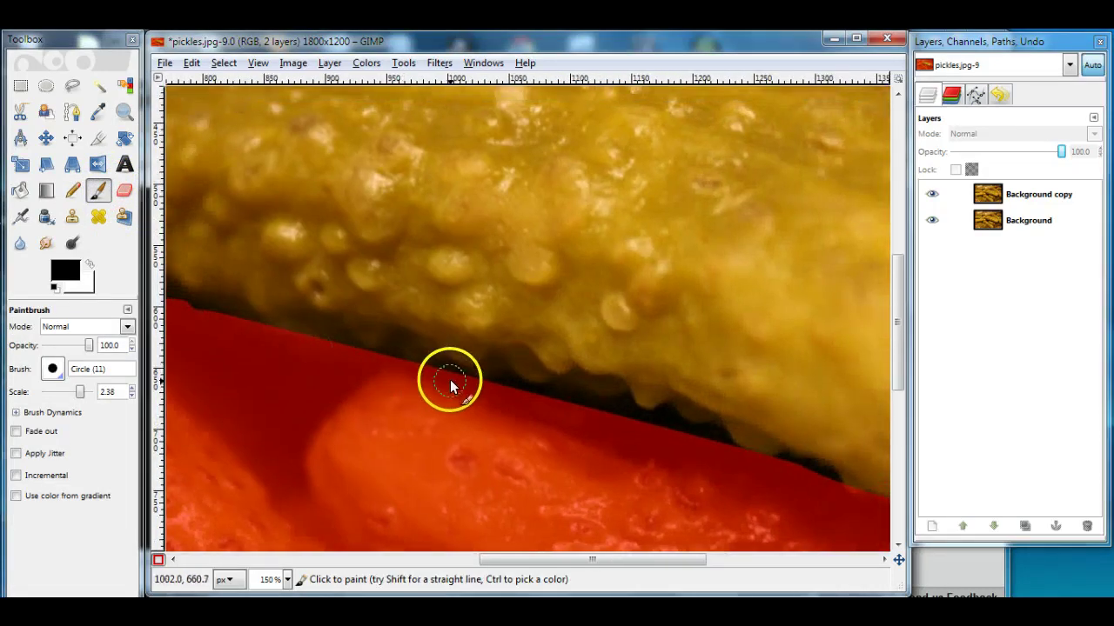
{"action": "mouse_move", "coordinate": [452, 374]}
{"action": "left_mouse_down"}
{"action": "mouse_move", "coordinate": [478, 391]}
{"action": "mouse_move", "coordinate": [568, 407]}
{"action": "left_mouse_up"}
- Erase the Quick Mask where it covers the pickle along its lower edge and lower-left end
{"action": "left_click", "coordinate": [124, 190]}
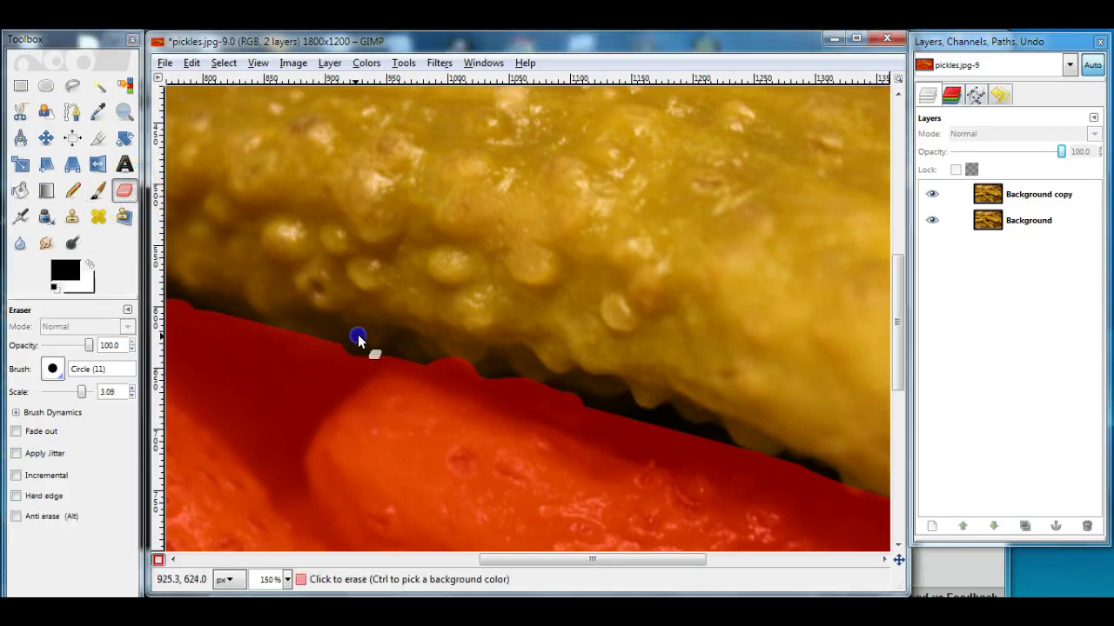
{"action": "mouse_move", "coordinate": [313, 327]}
{"action": "left_mouse_down"}
{"action": "mouse_move", "coordinate": [283, 310]}
{"action": "mouse_move", "coordinate": [295, 279]}
{"action": "mouse_move", "coordinate": [588, 321]}
{"action": "mouse_move", "coordinate": [528, 335]}
{"action": "mouse_move", "coordinate": [365, 289]}
{"action": "left_mouse_up"}
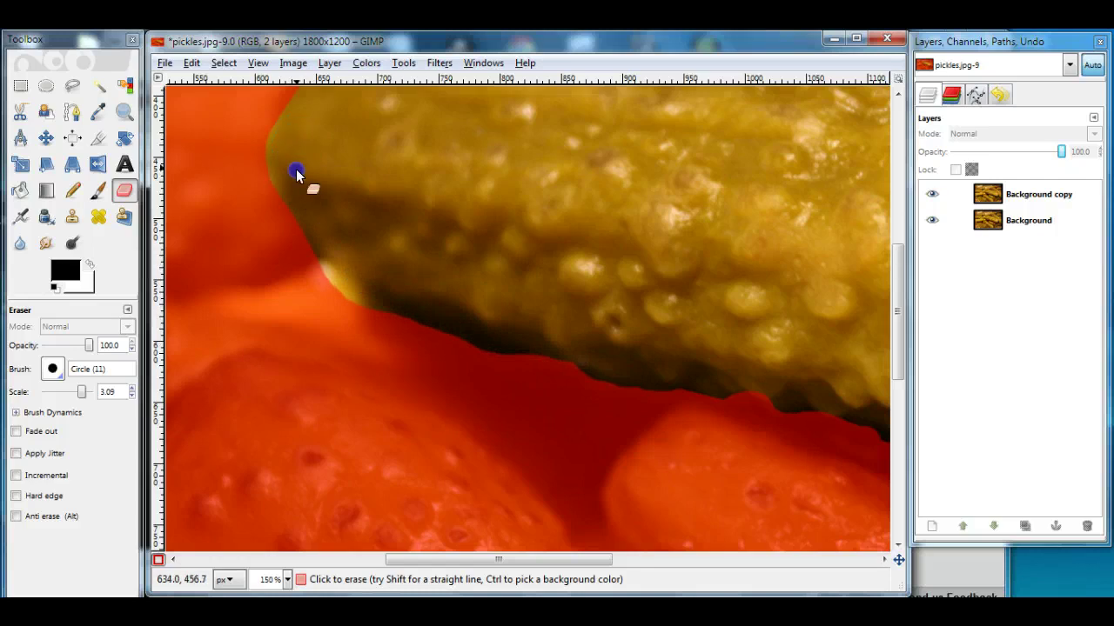
{"action": "mouse_move", "coordinate": [211, 192]}
{"action": "left_mouse_down"}
{"action": "mouse_move", "coordinate": [266, 249]}
{"action": "mouse_move", "coordinate": [197, 207]}
{"action": "mouse_move", "coordinate": [188, 184]}
{"action": "left_mouse_up"}
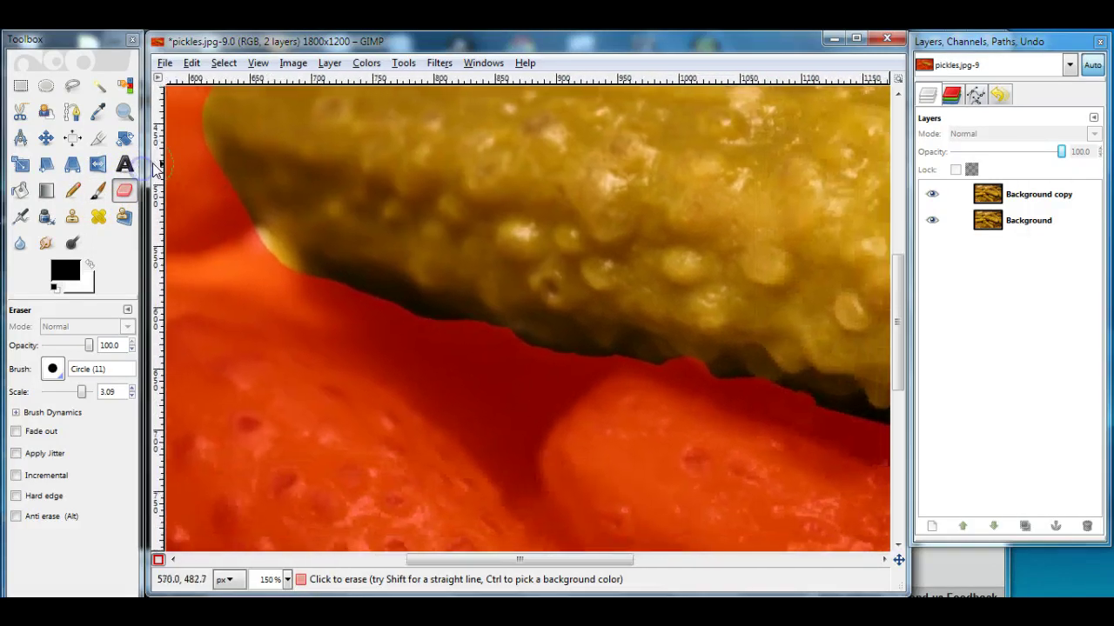
- Paint the Quick Mask back over the bright background strip at the pickle's lower-left end with the Paintbrush
{"action": "left_click", "coordinate": [98, 190]}
{"action": "left_click_drag", "start_coordinate": [292, 270], "coordinate": [268, 251]}
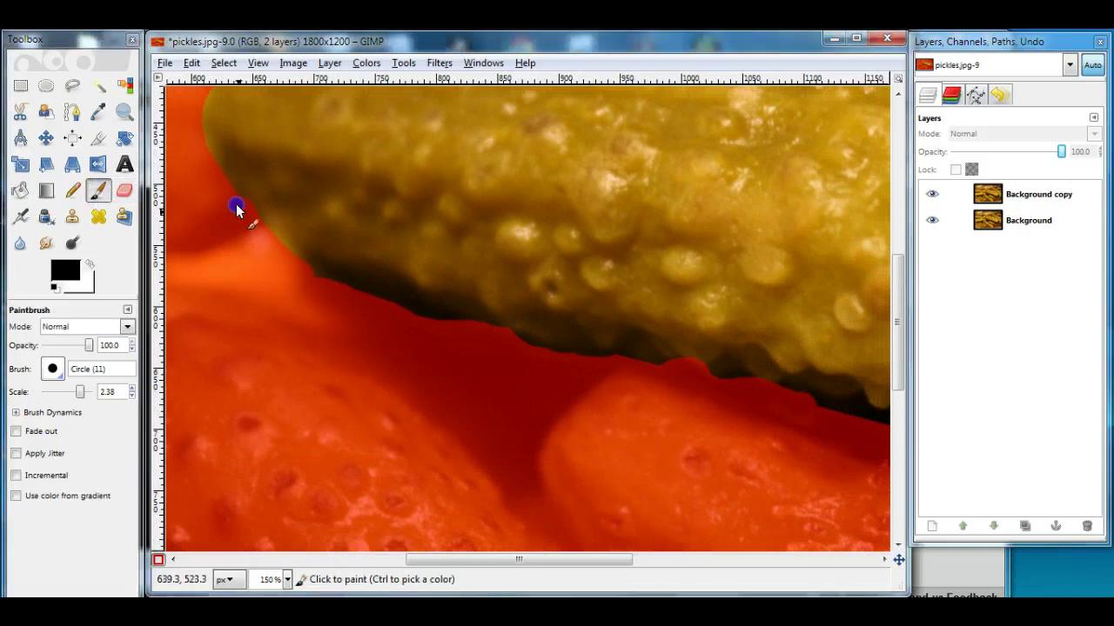
{"action": "mouse_move", "coordinate": [236, 204]}
{"action": "left_mouse_down"}
{"action": "mouse_move", "coordinate": [208, 106]}
{"action": "mouse_move", "coordinate": [353, 405]}
{"action": "mouse_move", "coordinate": [346, 384]}
{"action": "left_mouse_up"}
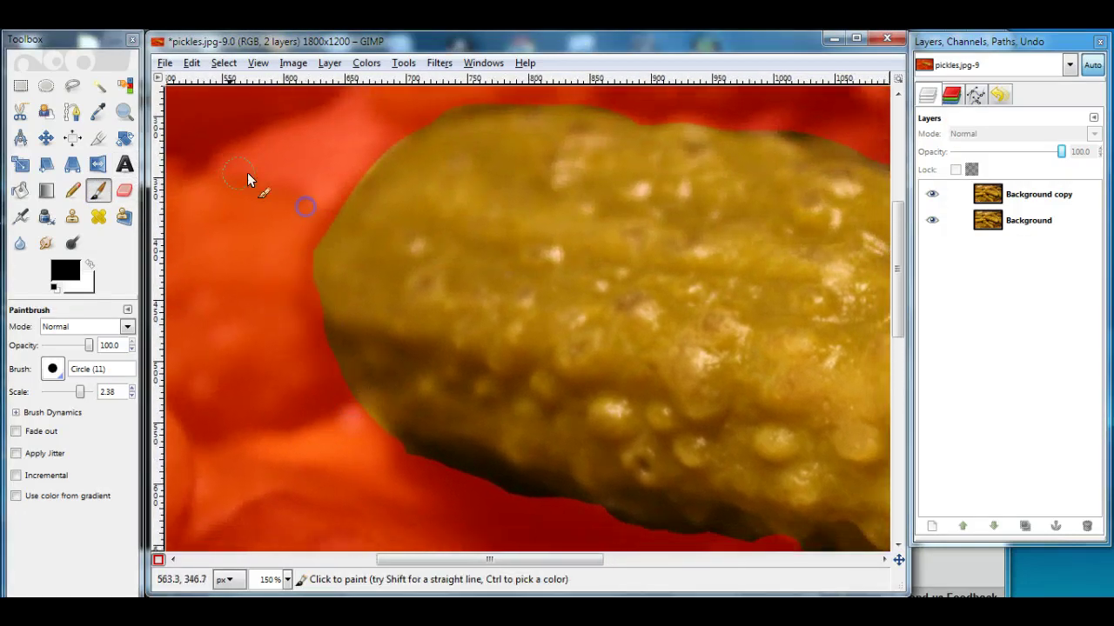
- Erase the Quick Mask along the pickle's rounded left end and its lower edge with the Eraser
{"action": "left_click", "coordinate": [124, 190]}
{"action": "left_click", "coordinate": [317, 220]}
{"action": "mouse_move", "coordinate": [397, 178]}
{"action": "left_mouse_down"}
{"action": "mouse_move", "coordinate": [371, 185]}
{"action": "mouse_move", "coordinate": [355, 211]}
{"action": "left_mouse_up"}
{"action": "mouse_move", "coordinate": [336, 346]}
{"action": "left_mouse_down"}
{"action": "mouse_move", "coordinate": [373, 411]}
{"action": "mouse_move", "coordinate": [406, 438]}
{"action": "mouse_move", "coordinate": [654, 510]}
{"action": "left_mouse_up"}
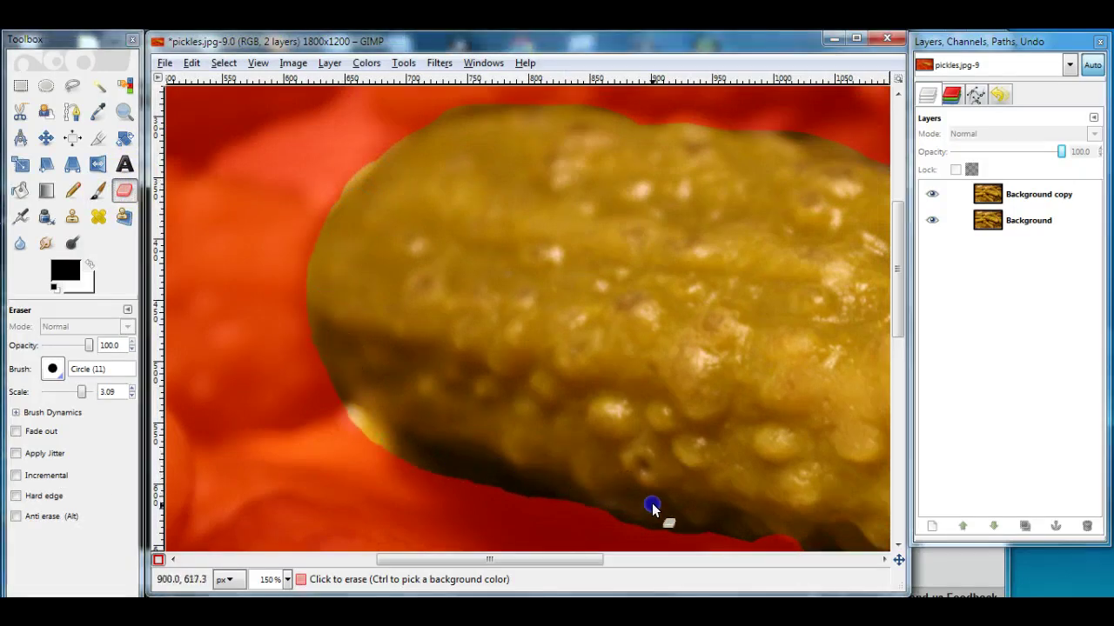
- Paint the Quick Mask over the bright strip at the pickle's lower-left end with the Paintbrush and convert the mask to a selection
{"action": "left_click", "coordinate": [99, 189]}
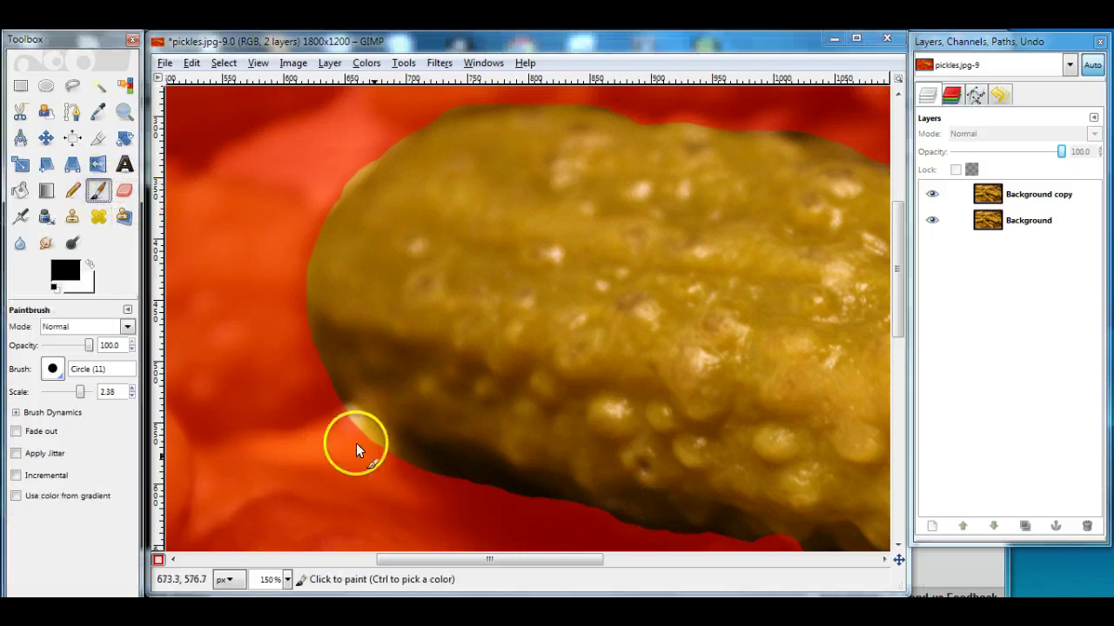
{"action": "left_click", "coordinate": [376, 453]}
{"action": "left_click_drag", "start_coordinate": [345, 428], "coordinate": [347, 436]}
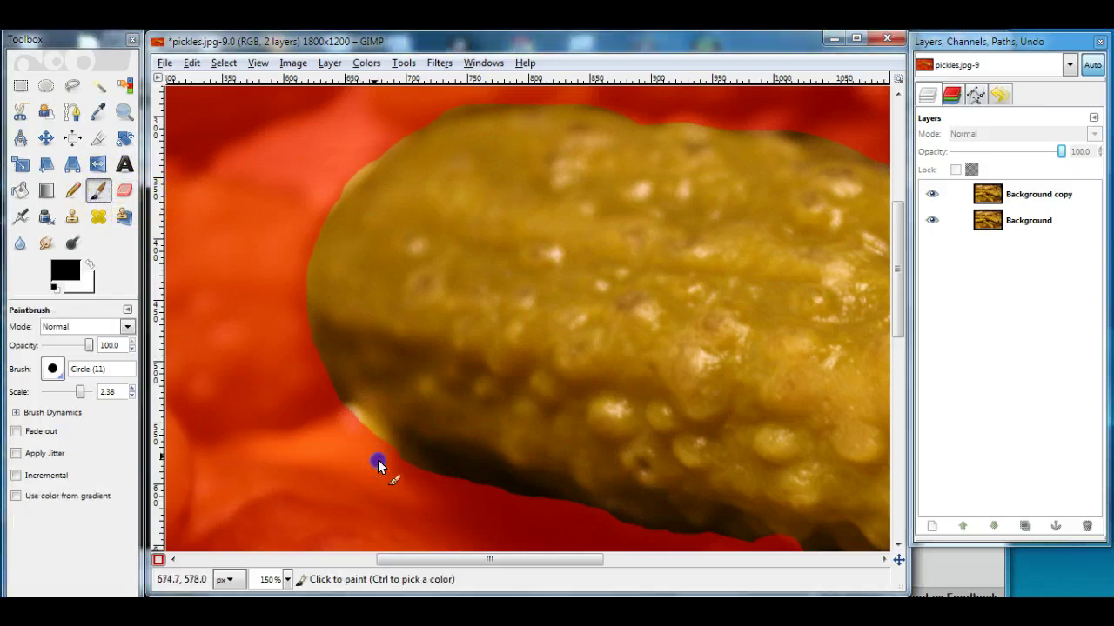
{"action": "left_click_drag", "start_coordinate": [326, 395], "coordinate": [312, 380]}
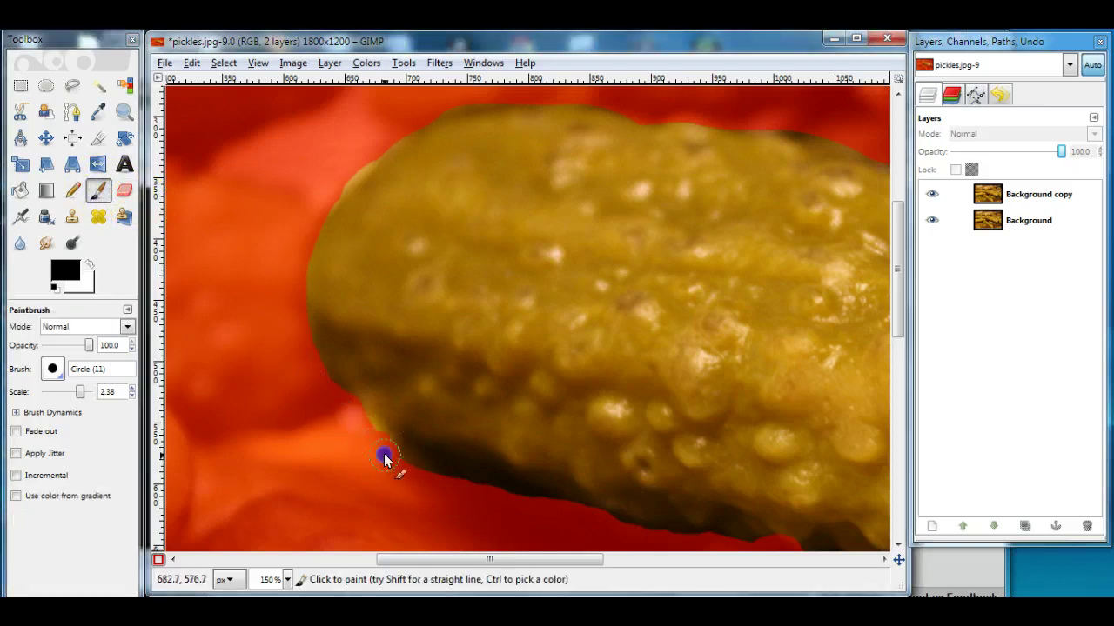
{"action": "left_click_drag", "start_coordinate": [559, 489], "coordinate": [429, 301]}
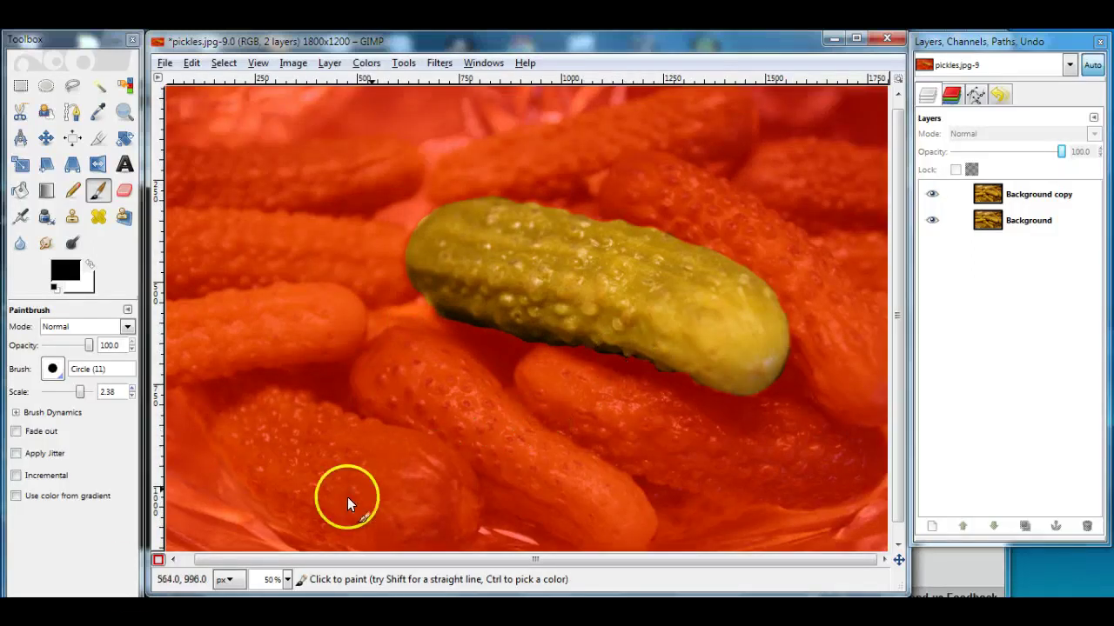
{"action": "left_click", "coordinate": [158, 560]}
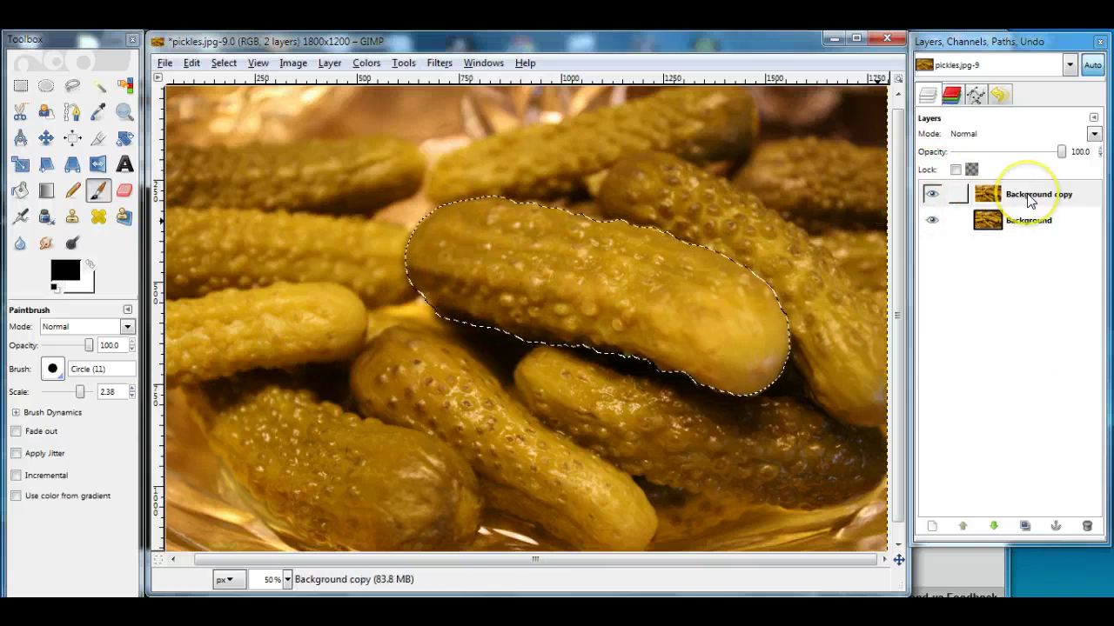
- Create a new transparent layer named pickle 1 above the Background copy layer
{"action": "left_click", "coordinate": [956, 424]}
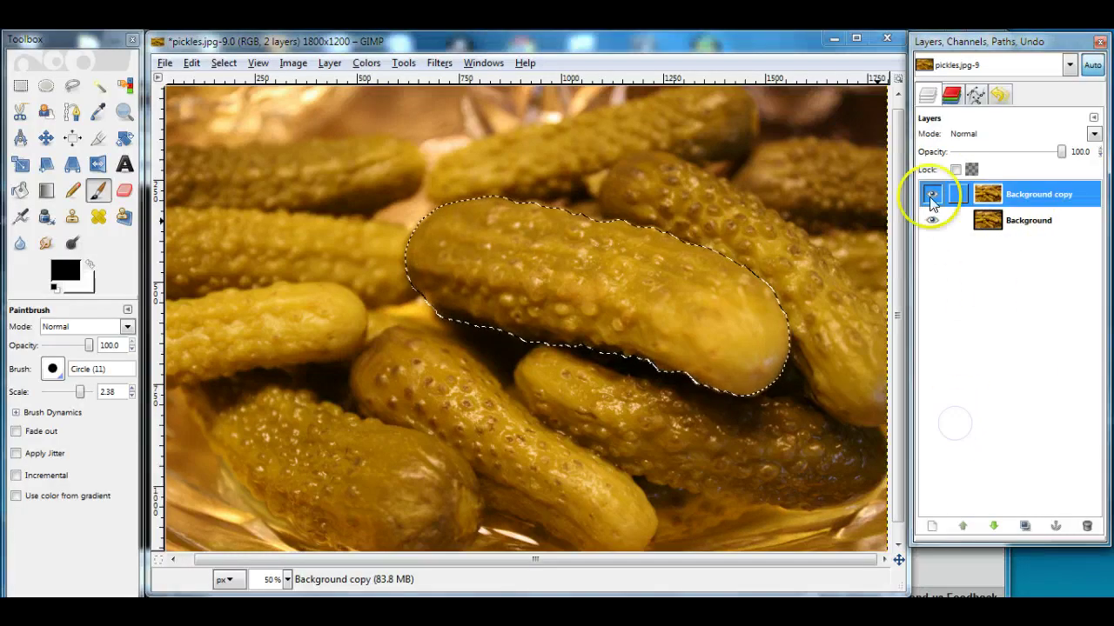
{"action": "left_click", "coordinate": [924, 100]}
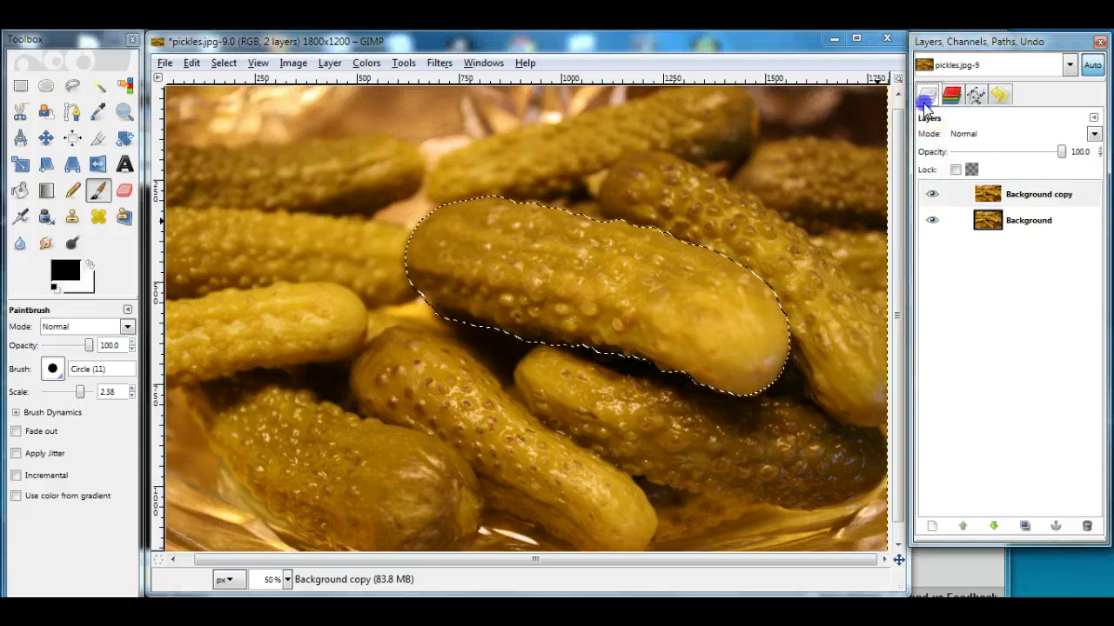
{"action": "left_click", "coordinate": [933, 528]}
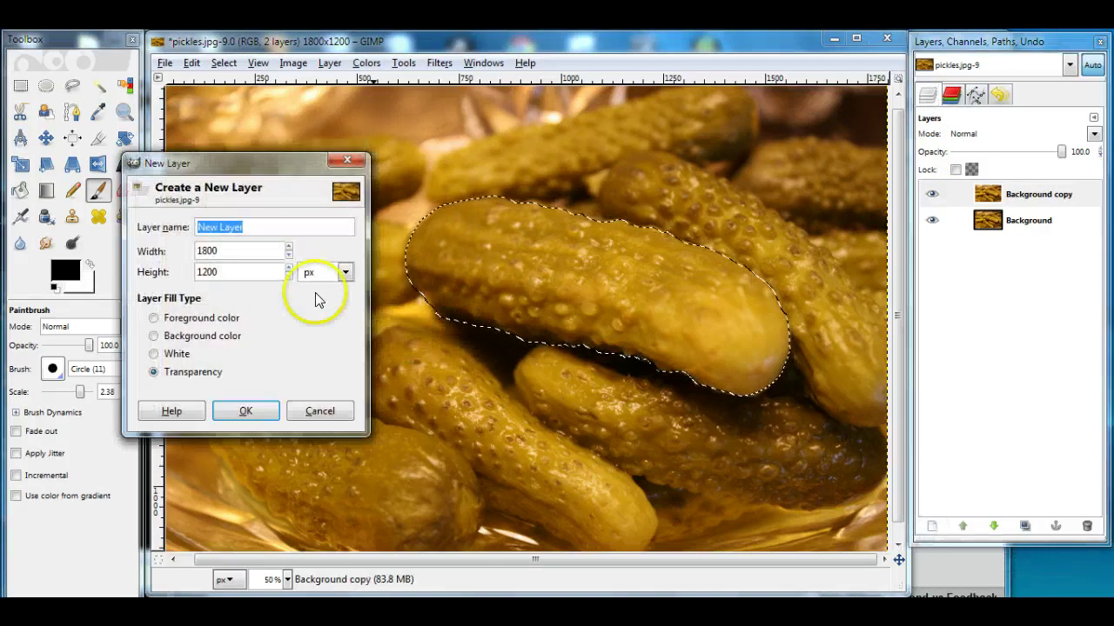
{"action": "type", "text": "pick"}
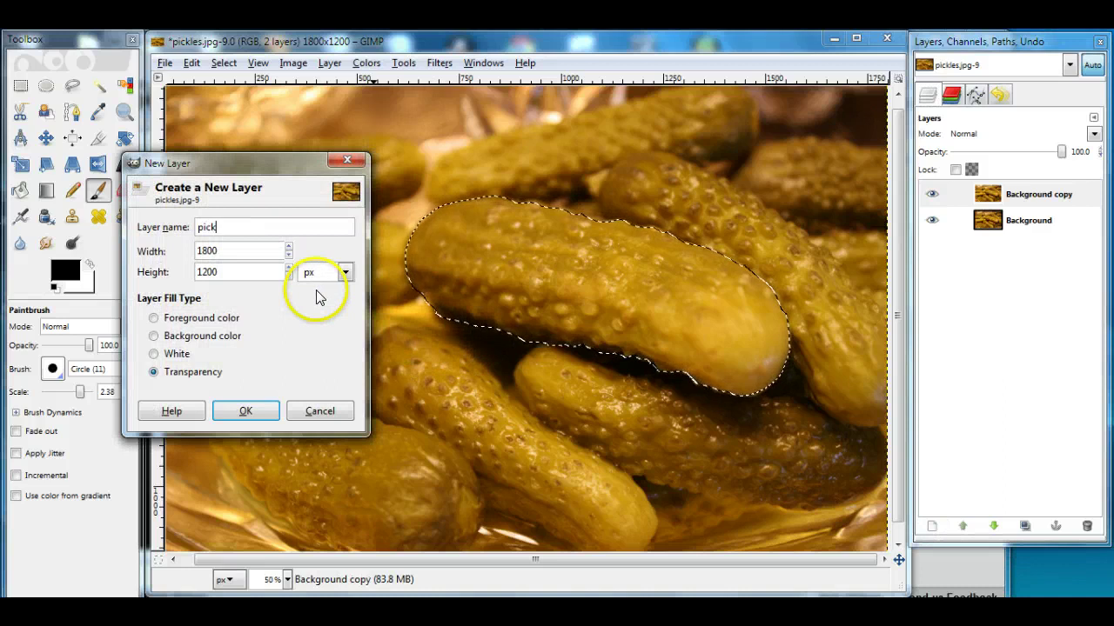
{"action": "type", "text": "le 1"}
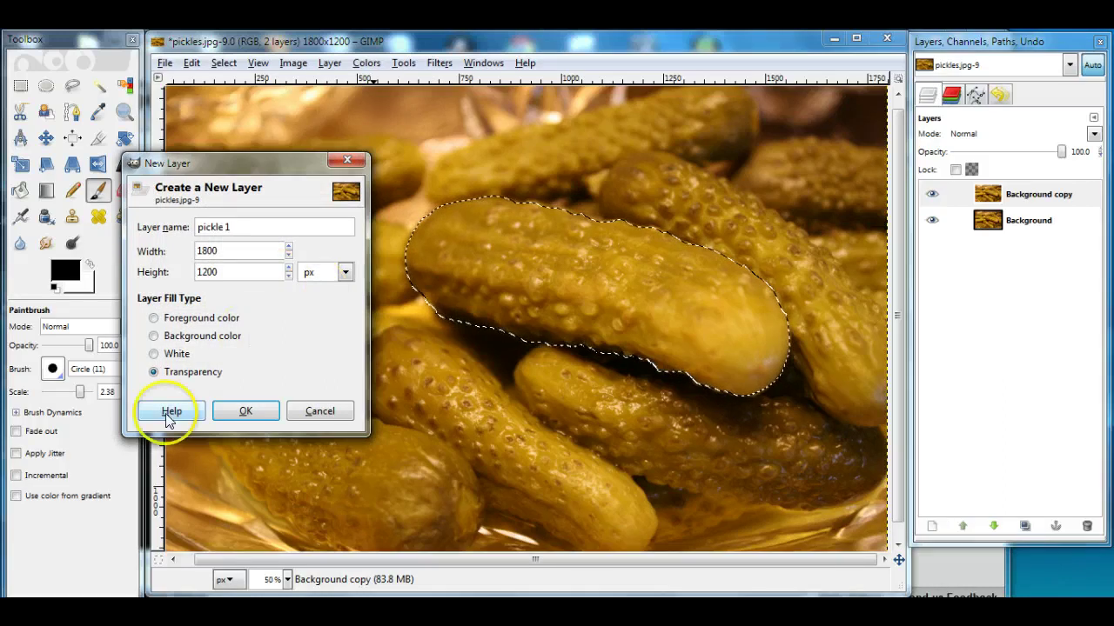
{"action": "left_click", "coordinate": [195, 374]}
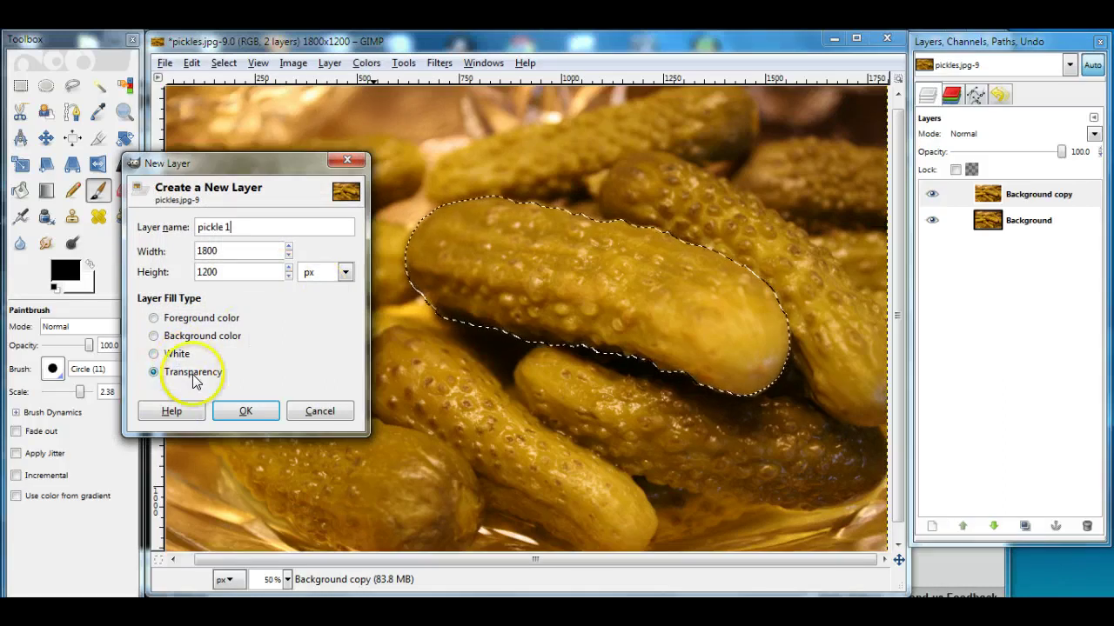
{"action": "left_click", "coordinate": [226, 409]}
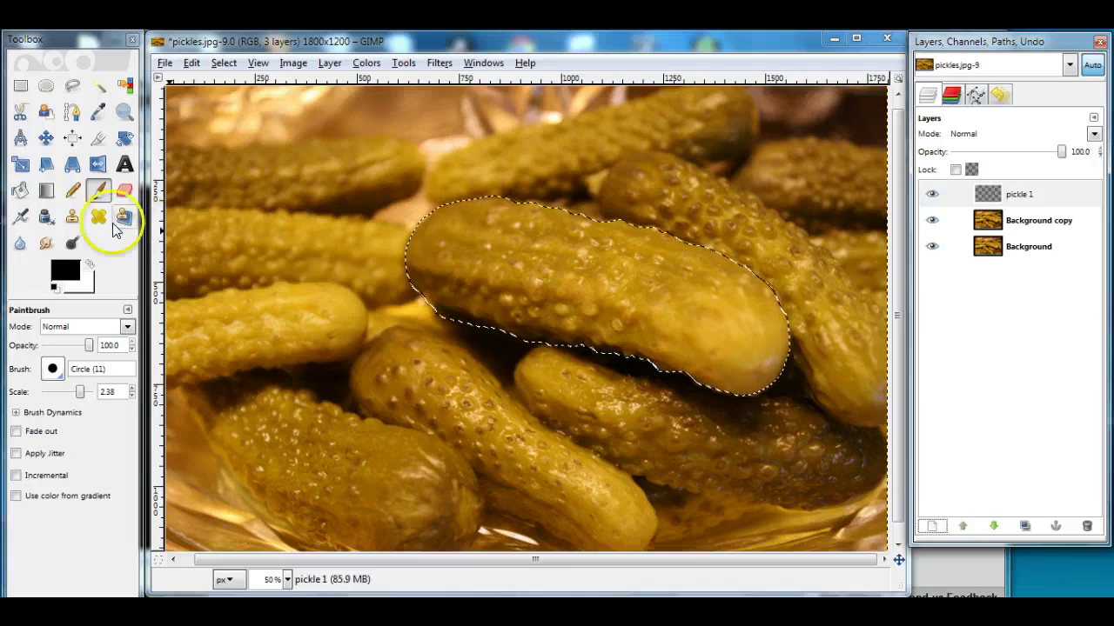
- Set the foreground color to blue (0c00ff) and bucket-fill the pickle selection on the pickle 1 layer
{"action": "left_click", "coordinate": [65, 271]}
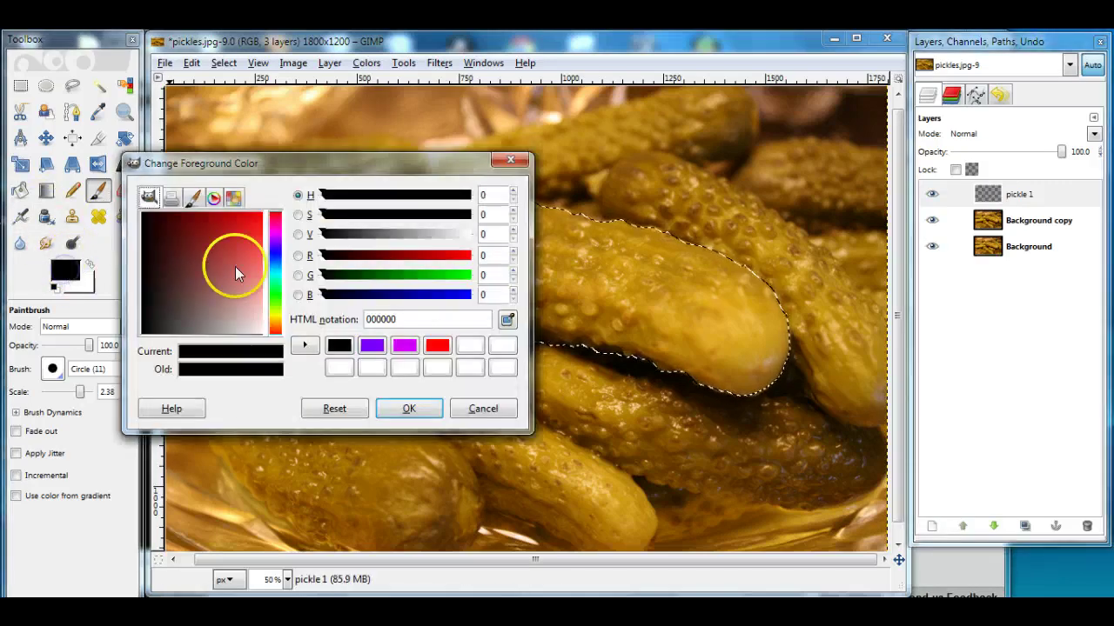
{"action": "left_click", "coordinate": [275, 252]}
{"action": "mouse_move", "coordinate": [249, 247]}
{"action": "left_mouse_down"}
{"action": "mouse_move", "coordinate": [268, 205]}
{"action": "mouse_move", "coordinate": [261, 223]}
{"action": "left_mouse_up"}
{"action": "left_click", "coordinate": [263, 216]}
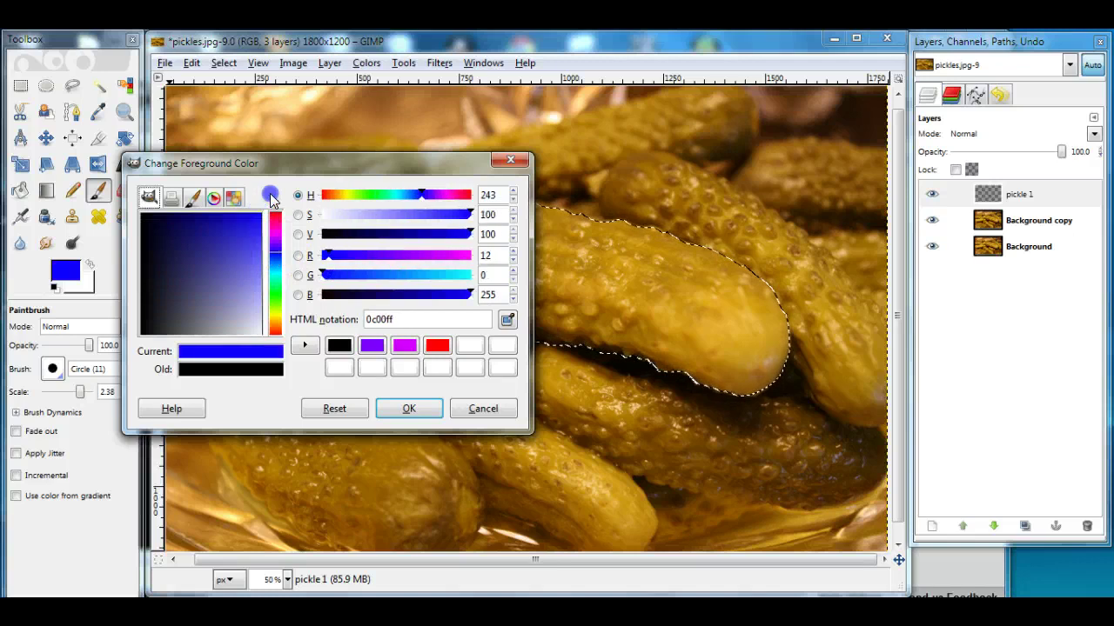
{"action": "left_click", "coordinate": [411, 408]}
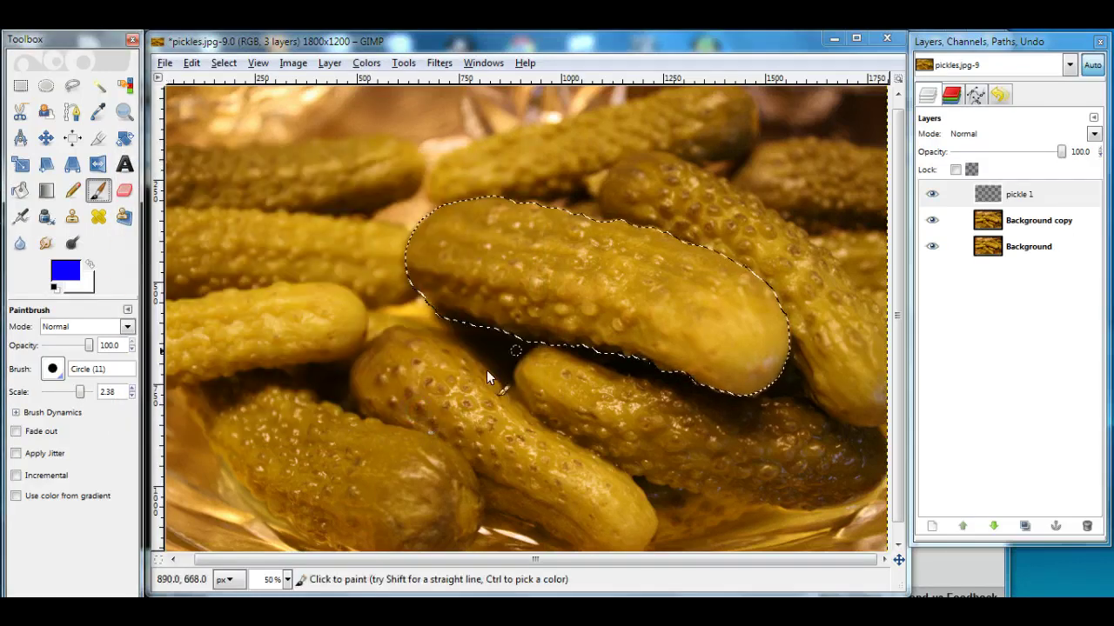
{"action": "left_click", "coordinate": [21, 190]}
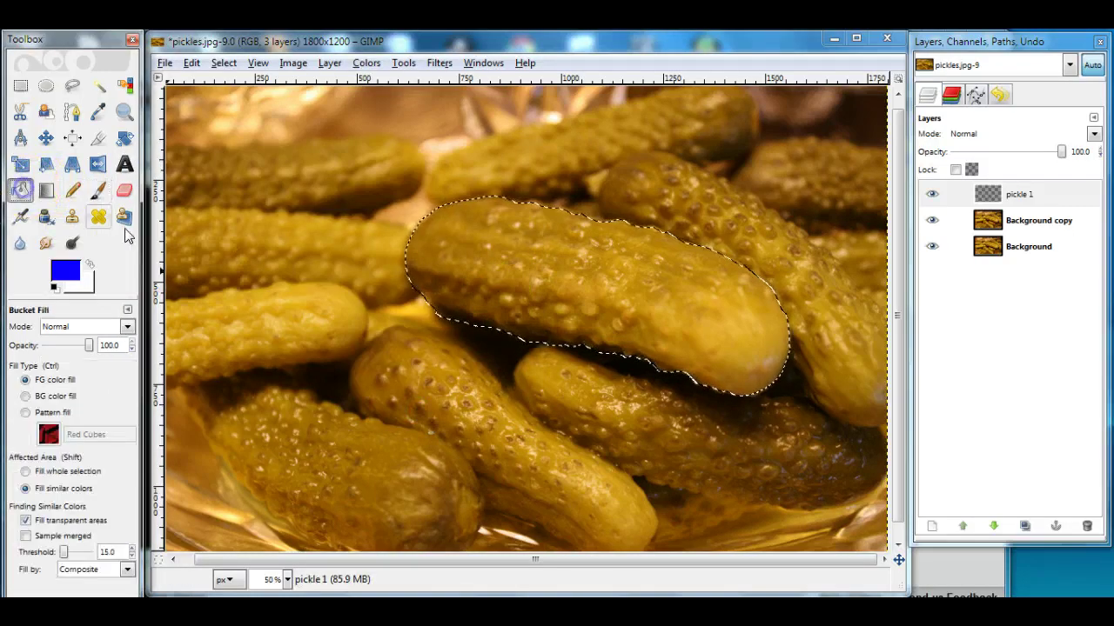
{"action": "left_click", "coordinate": [555, 271]}
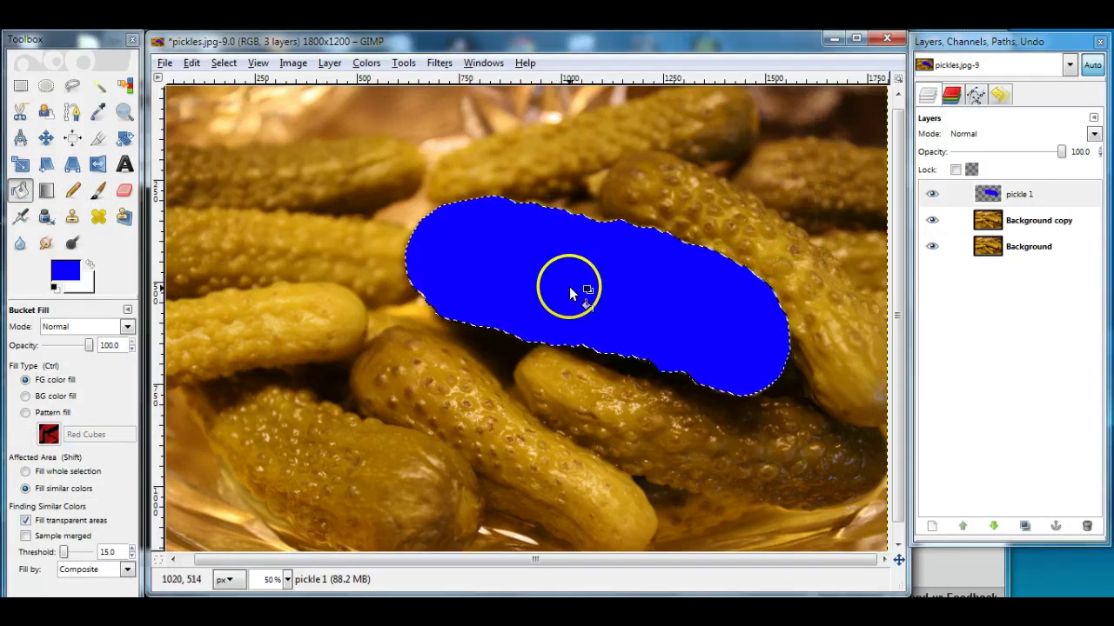
- Try the Screen, Overlay, Soft light, Addition and Subtract blend modes on the pickle 1 layer
{"action": "left_click", "coordinate": [942, 139]}
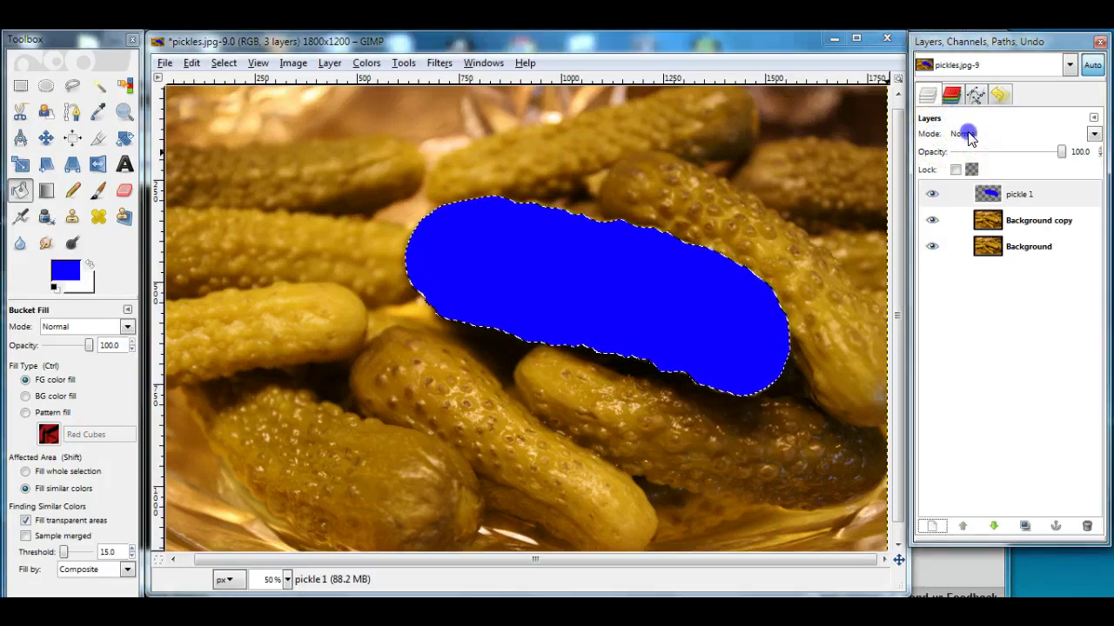
{"action": "left_click", "coordinate": [968, 135]}
{"action": "left_click", "coordinate": [996, 223]}
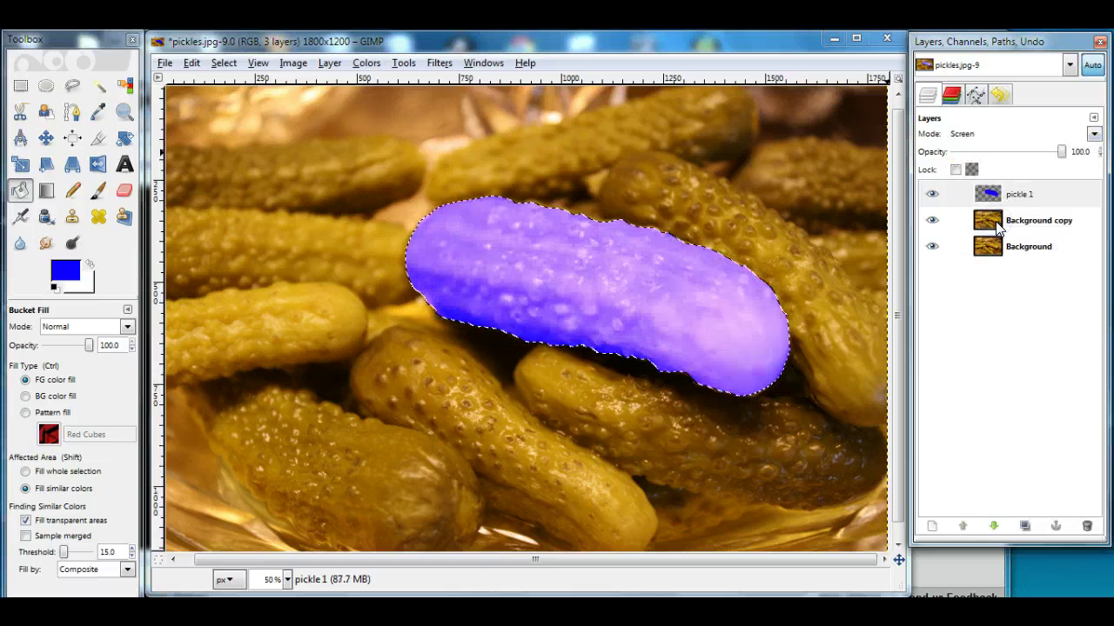
{"action": "left_click", "coordinate": [970, 132]}
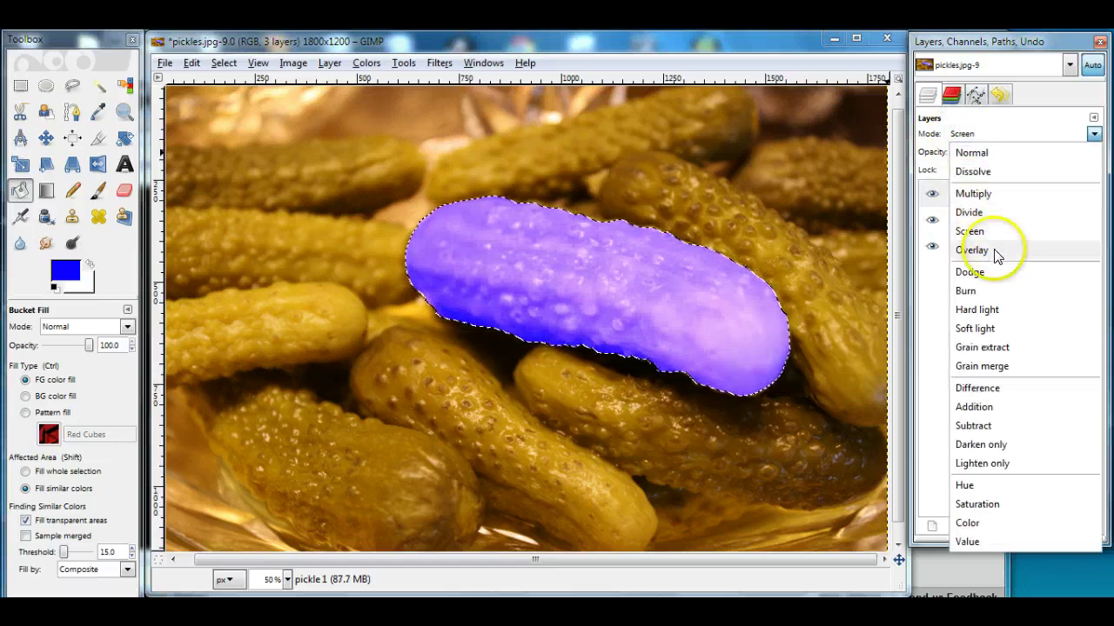
{"action": "left_click", "coordinate": [995, 252]}
{"action": "left_click", "coordinate": [962, 135]}
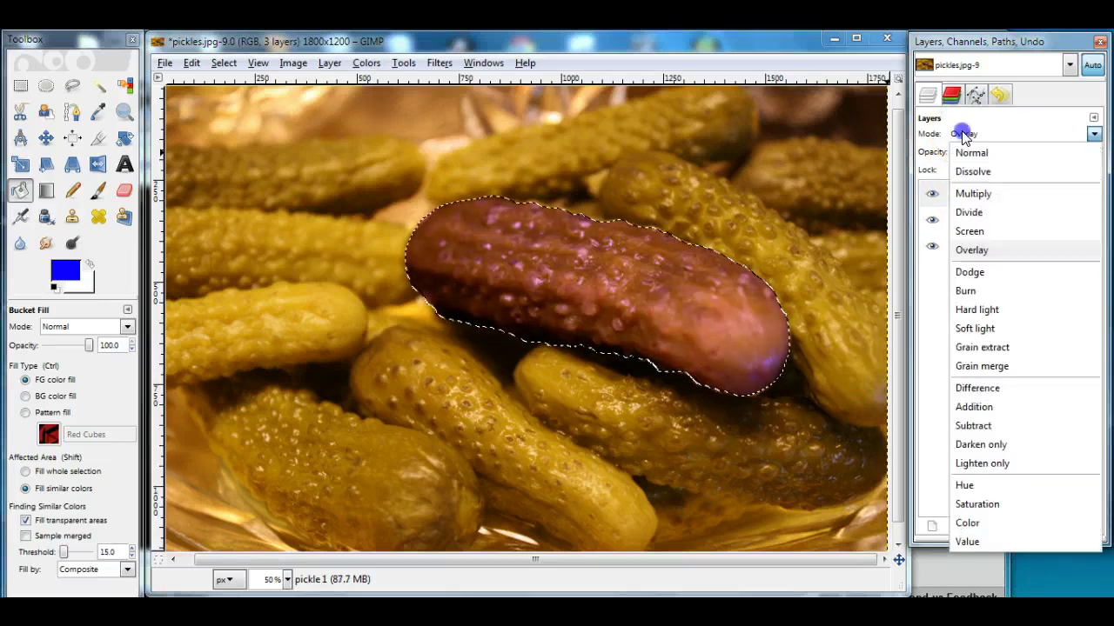
{"action": "left_click", "coordinate": [994, 329]}
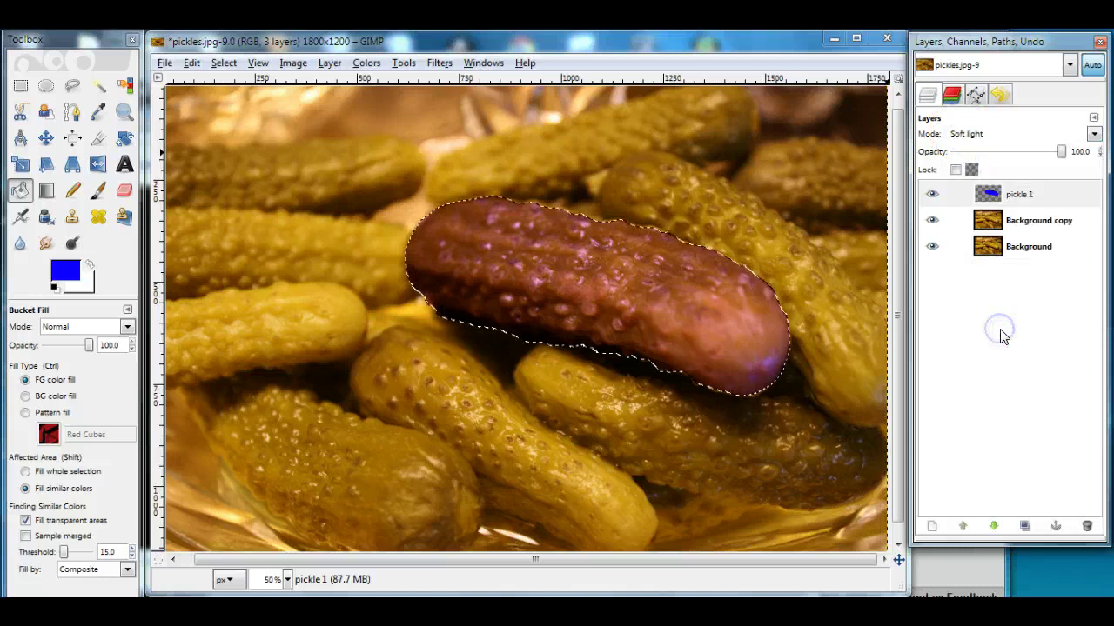
{"action": "left_click", "coordinate": [964, 134]}
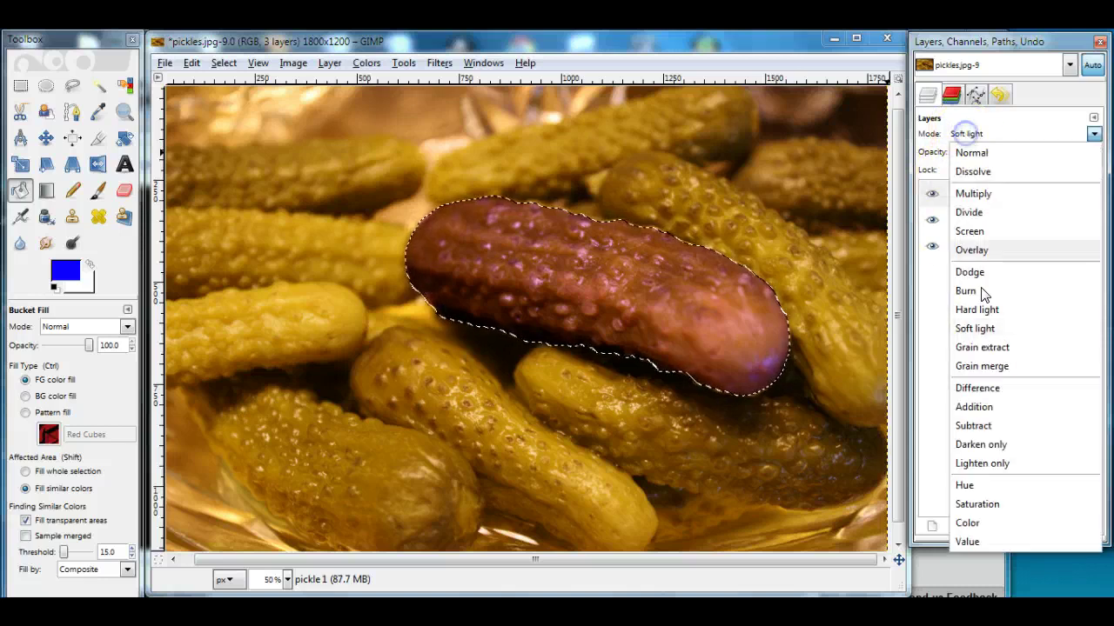
{"action": "left_click", "coordinate": [1005, 409]}
{"action": "left_click", "coordinate": [966, 134]}
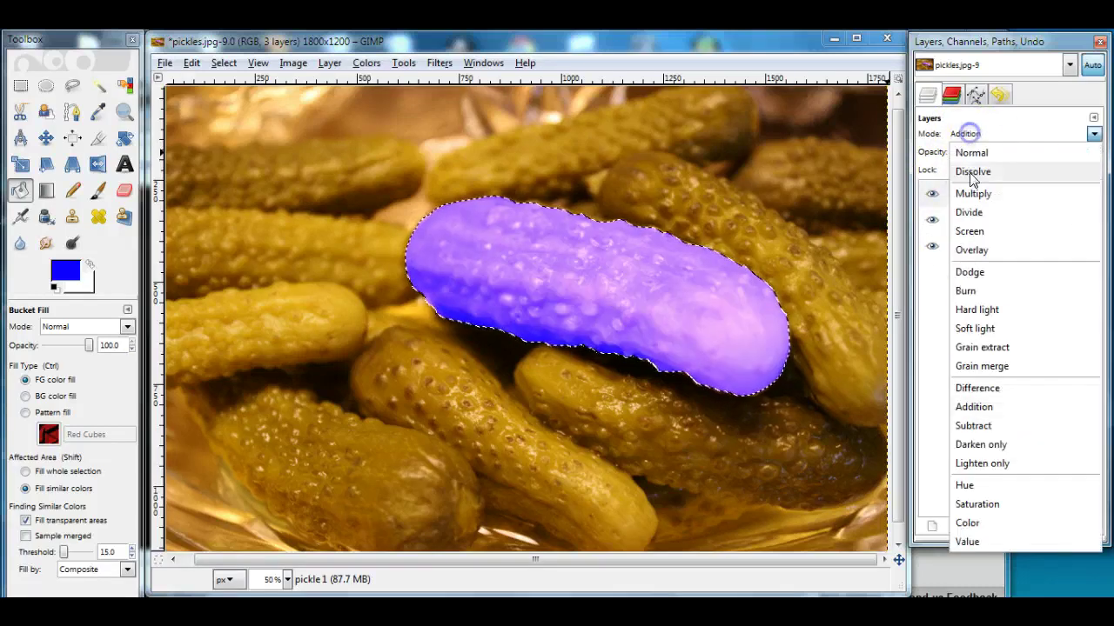
{"action": "left_click", "coordinate": [985, 425]}
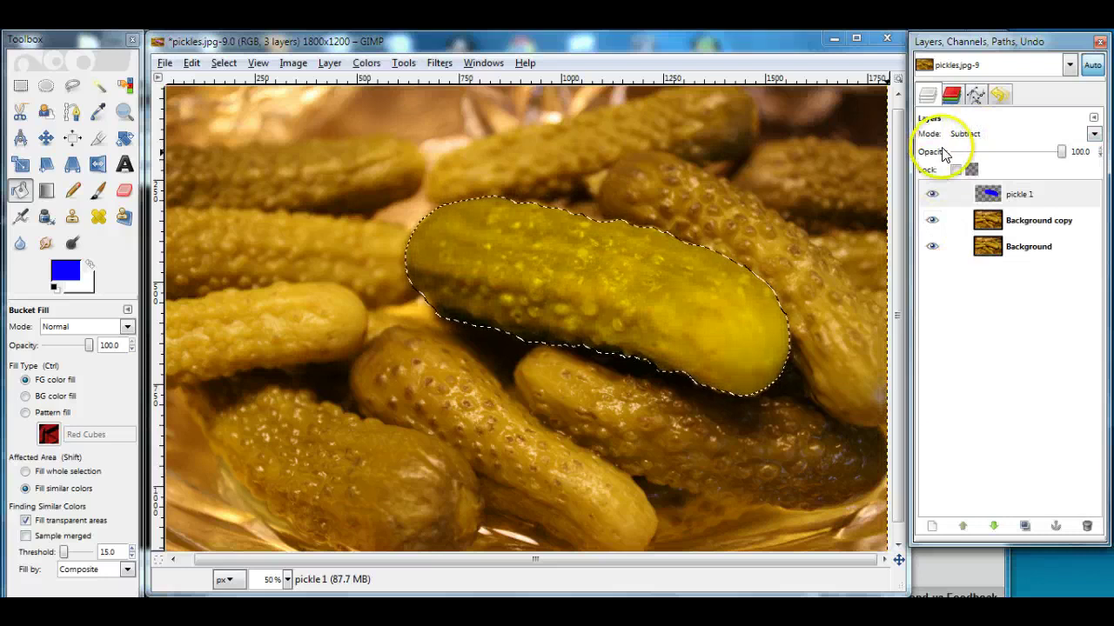
- Set the pickle 1 layer's blend mode to Overlay
{"action": "left_click", "coordinate": [965, 134]}
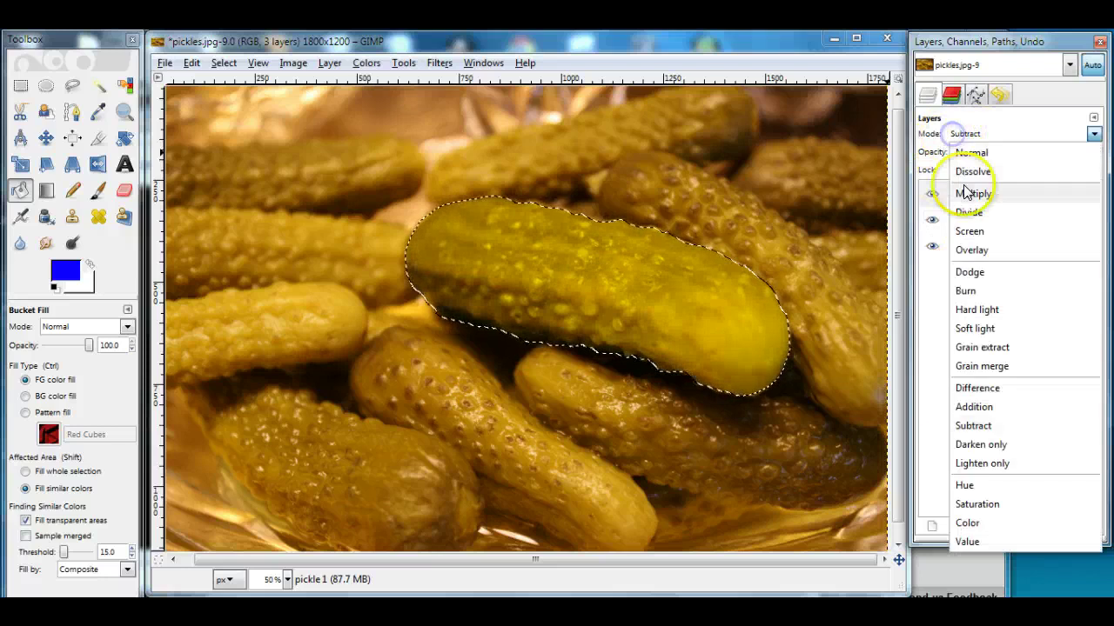
{"action": "left_click", "coordinate": [971, 250]}
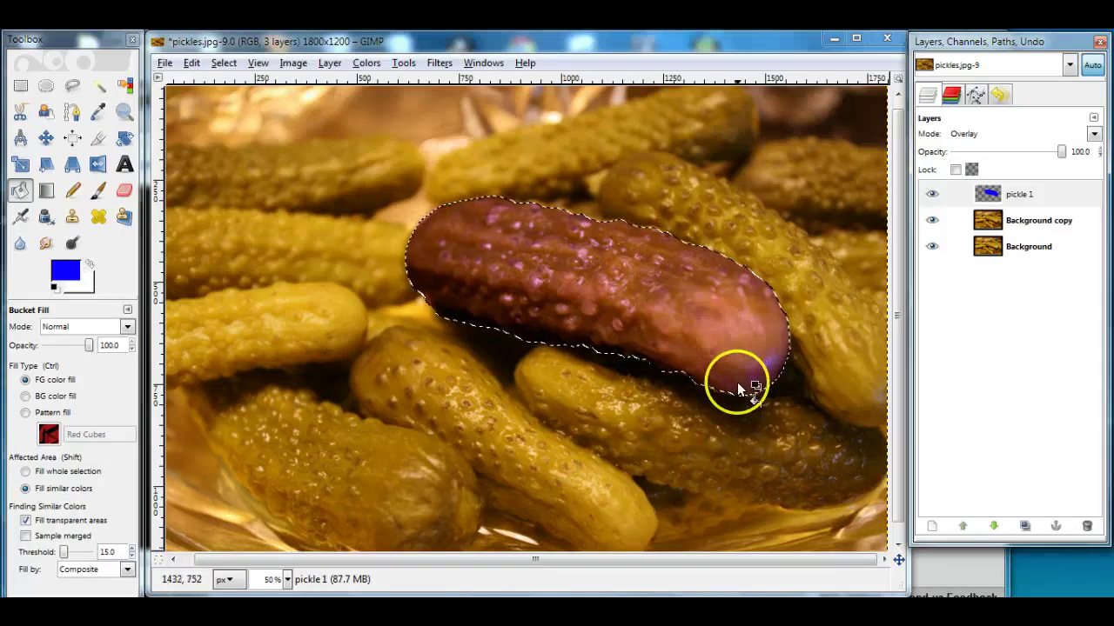
- Change the foreground color to red (ff0000) and bucket-fill the pickle selection on the pickle 1 layer with it
{"action": "left_click", "coordinate": [66, 272]}
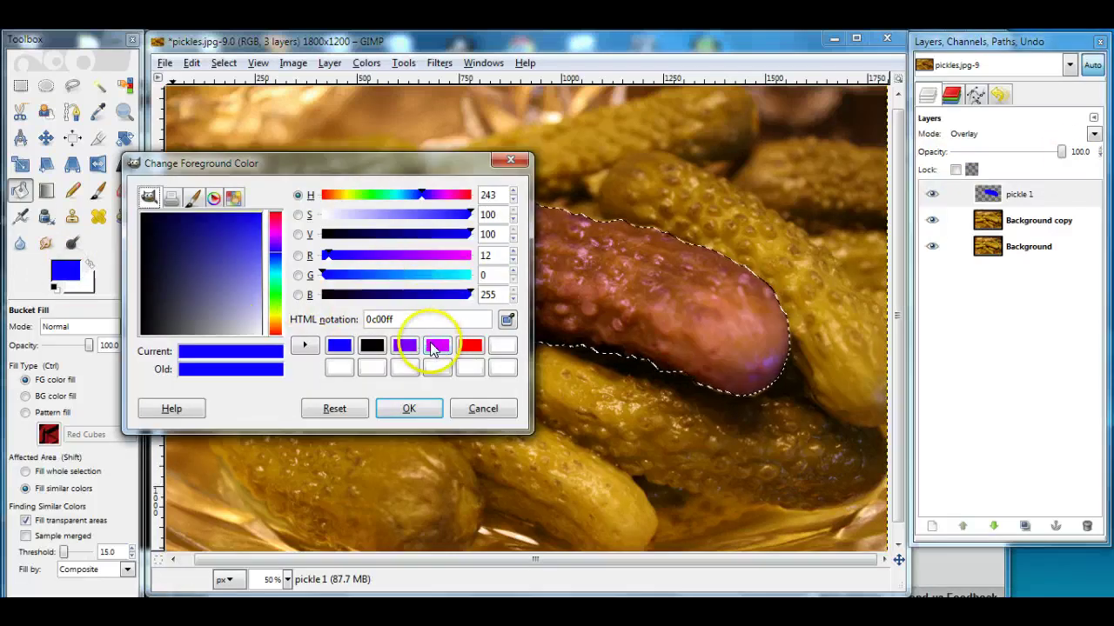
{"action": "left_click", "coordinate": [437, 345]}
{"action": "left_click", "coordinate": [470, 346]}
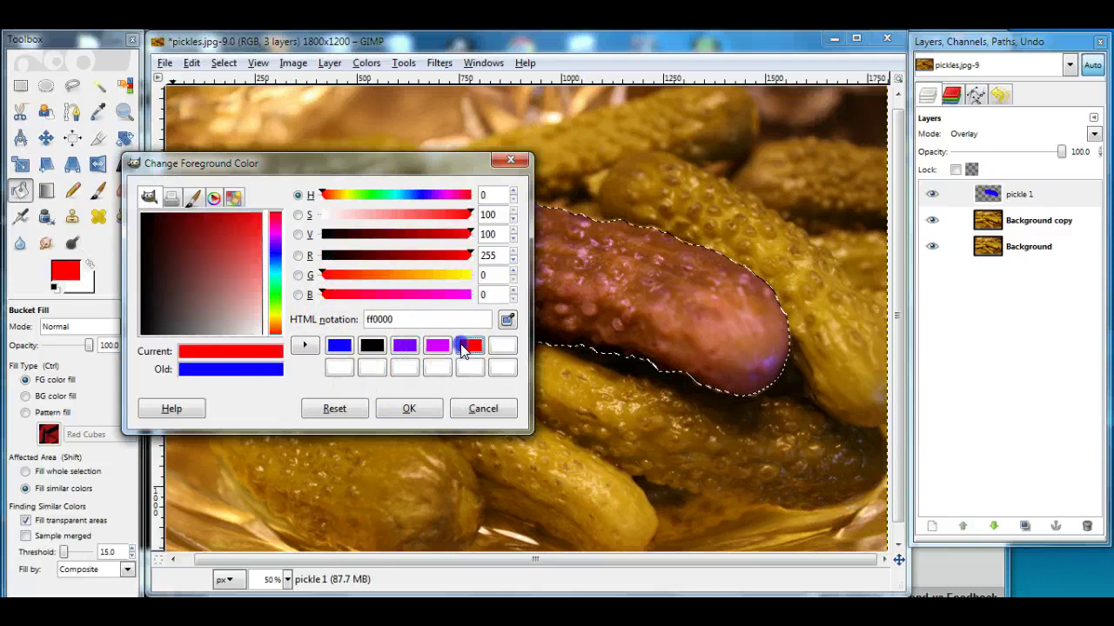
{"action": "left_click", "coordinate": [340, 408]}
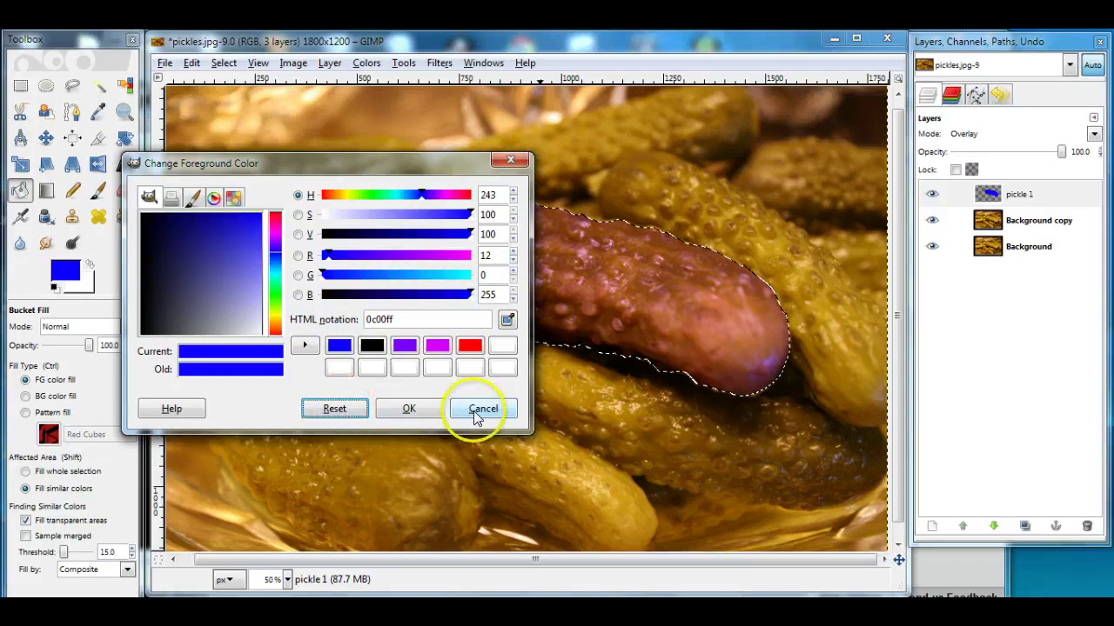
{"action": "left_click", "coordinate": [470, 346]}
{"action": "left_click", "coordinate": [418, 415]}
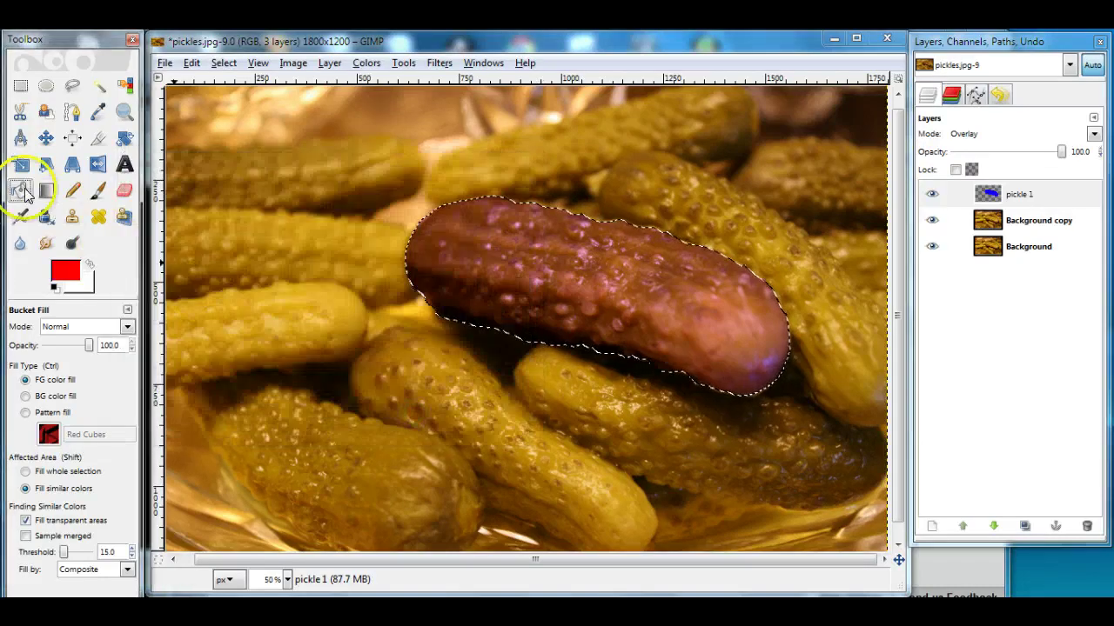
{"action": "left_click", "coordinate": [527, 266]}
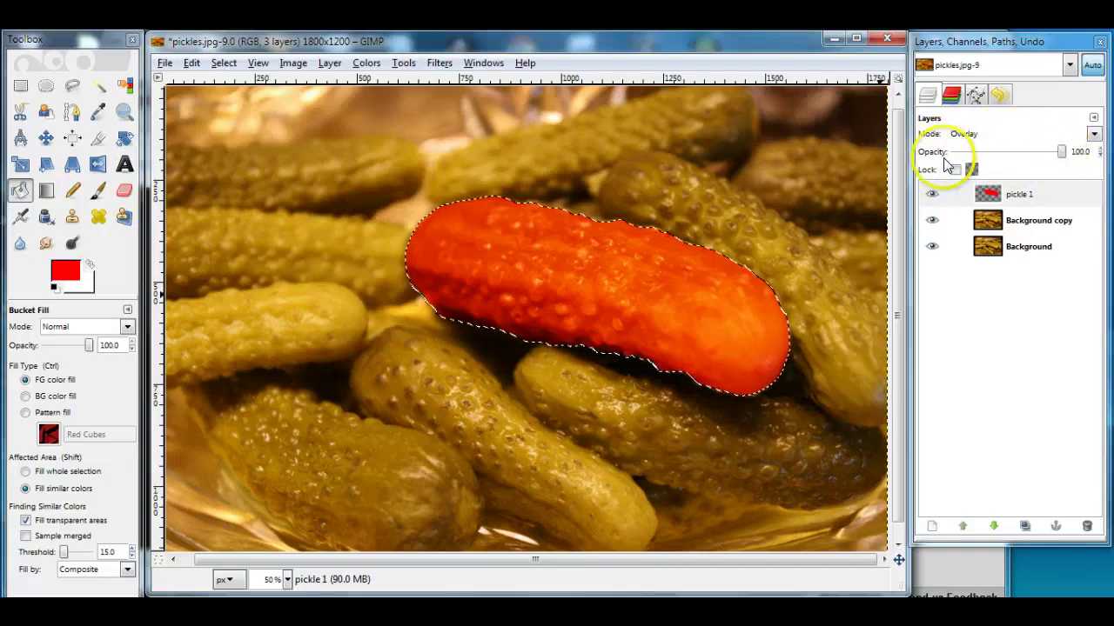
- Lower the pickle 1 layer's opacity to 0
{"action": "left_click_drag", "start_coordinate": [1059, 154], "coordinate": [1035, 149]}
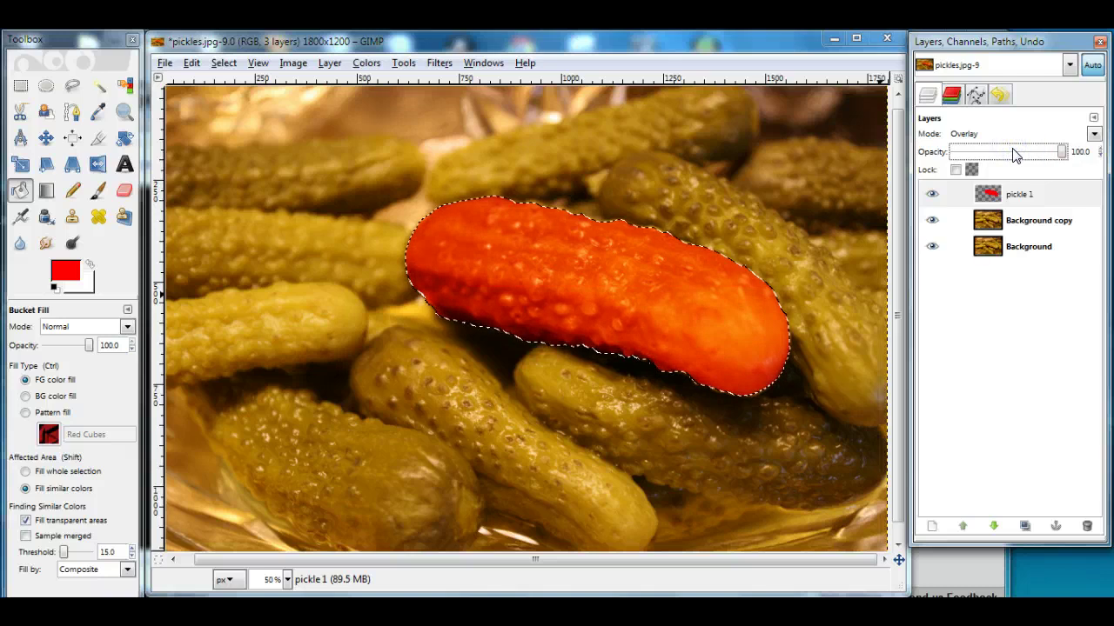
{"action": "left_click", "coordinate": [1062, 148]}
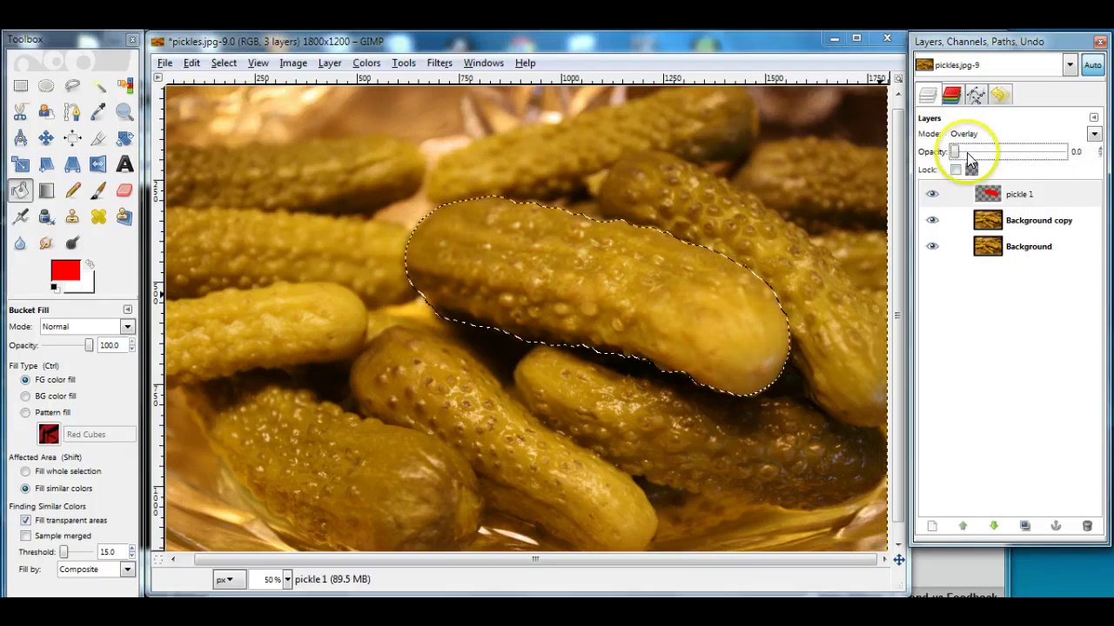
{"action": "left_click", "coordinate": [948, 152]}
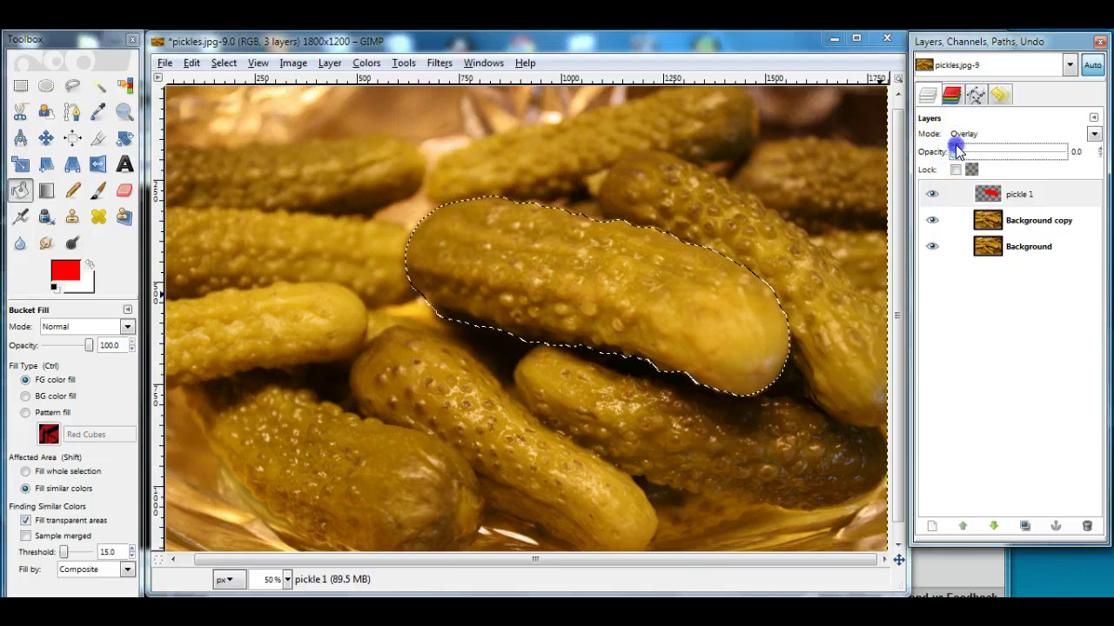
- Raise the pickle 1 layer's opacity to 45.8 and clear its red fill
{"action": "left_click_drag", "start_coordinate": [956, 151], "coordinate": [1003, 152]}
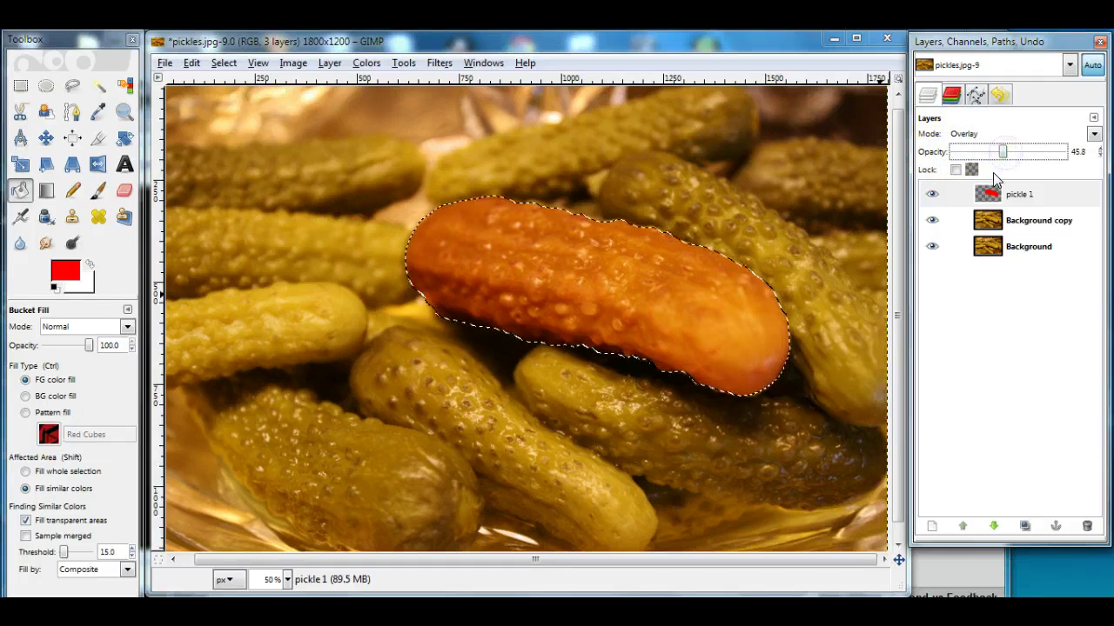
{"action": "left_click", "coordinate": [932, 194]}
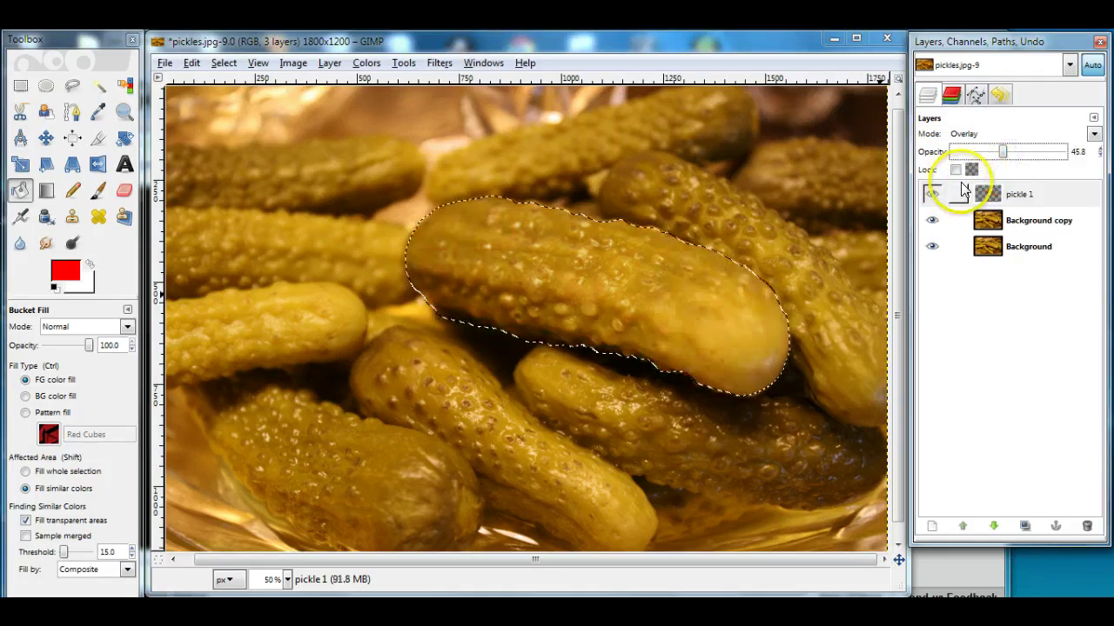
- Fill the pickle selection on the pickle 1 layer with the Rain pattern using Bucket Fill
{"action": "left_click", "coordinate": [61, 380]}
{"action": "left_click", "coordinate": [58, 414]}
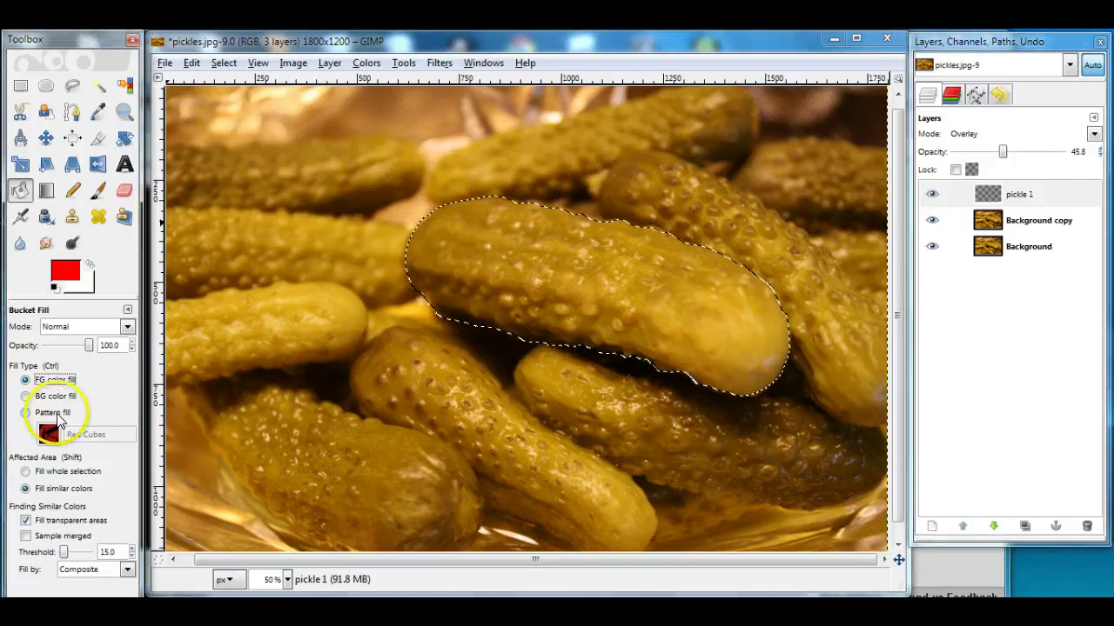
{"action": "left_click", "coordinate": [54, 413]}
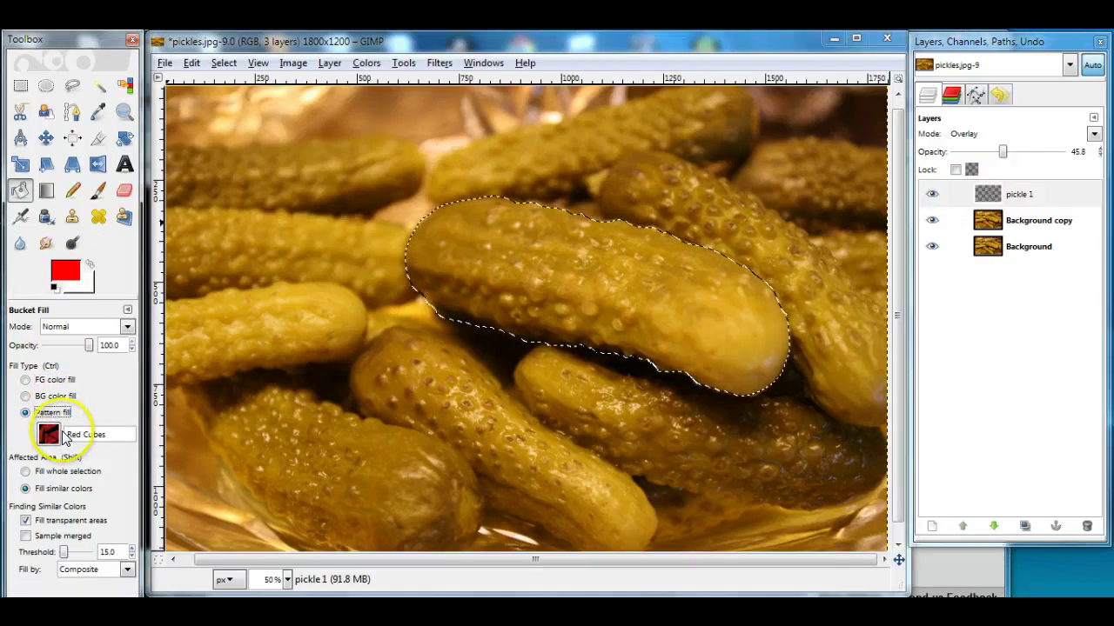
{"action": "left_click", "coordinate": [54, 435]}
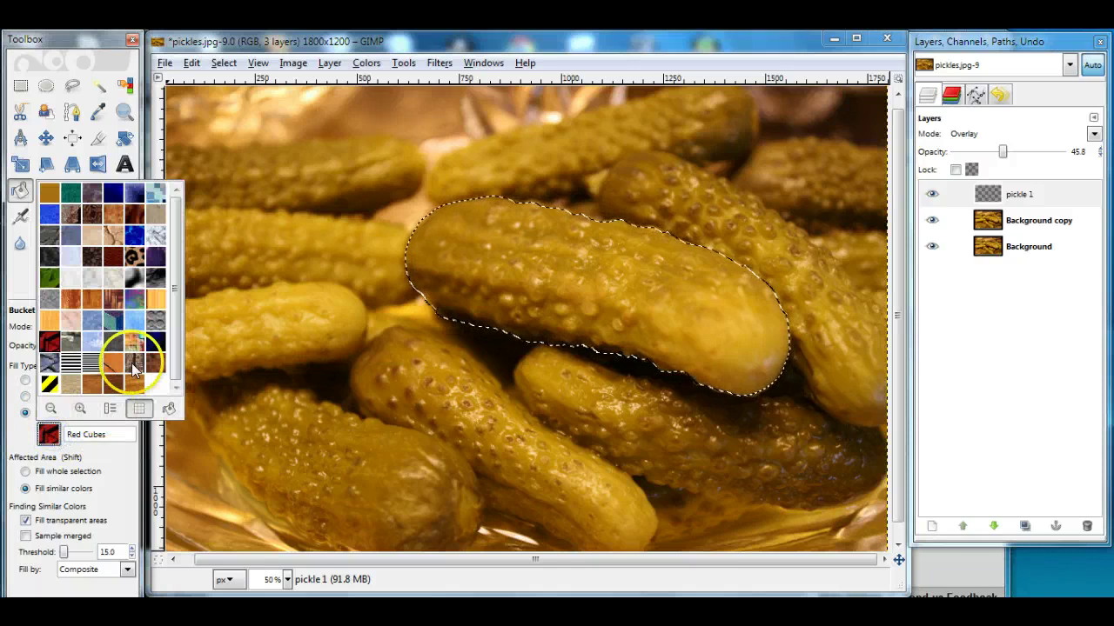
{"action": "left_click", "coordinate": [148, 308]}
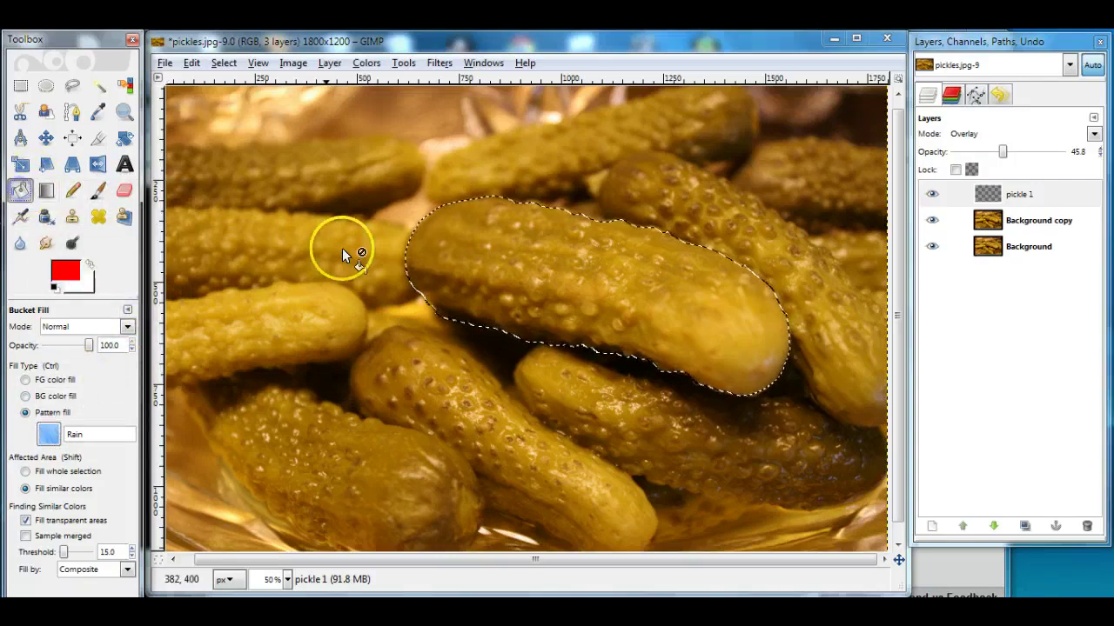
{"action": "left_click", "coordinate": [574, 259]}
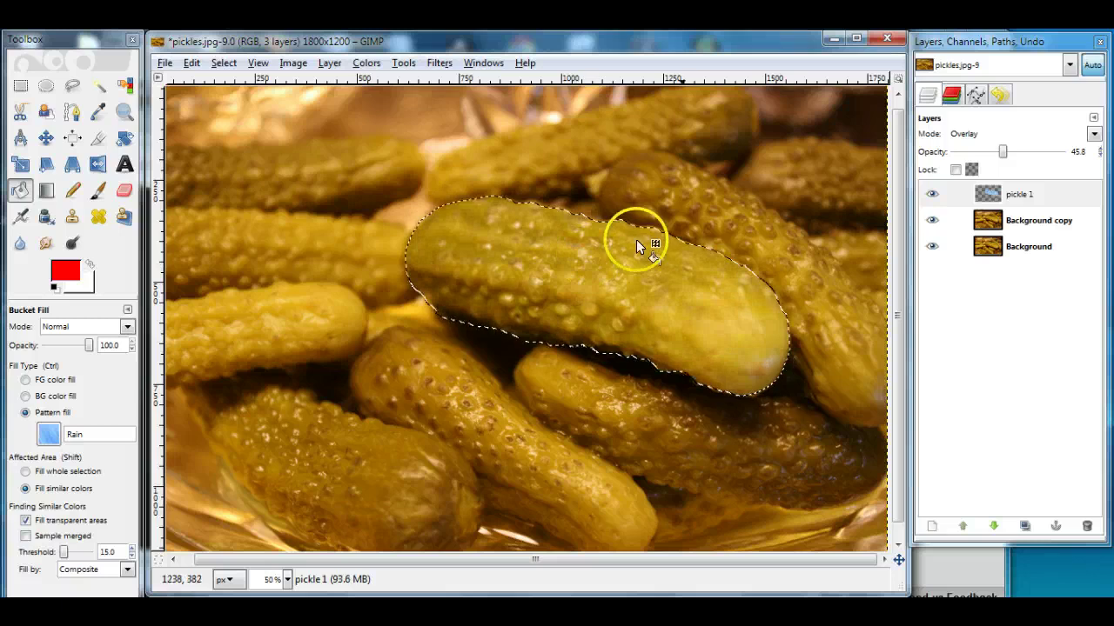
- Set the pickle 1 layer's blend mode to Normal and its opacity to 100
{"action": "left_click", "coordinate": [936, 135]}
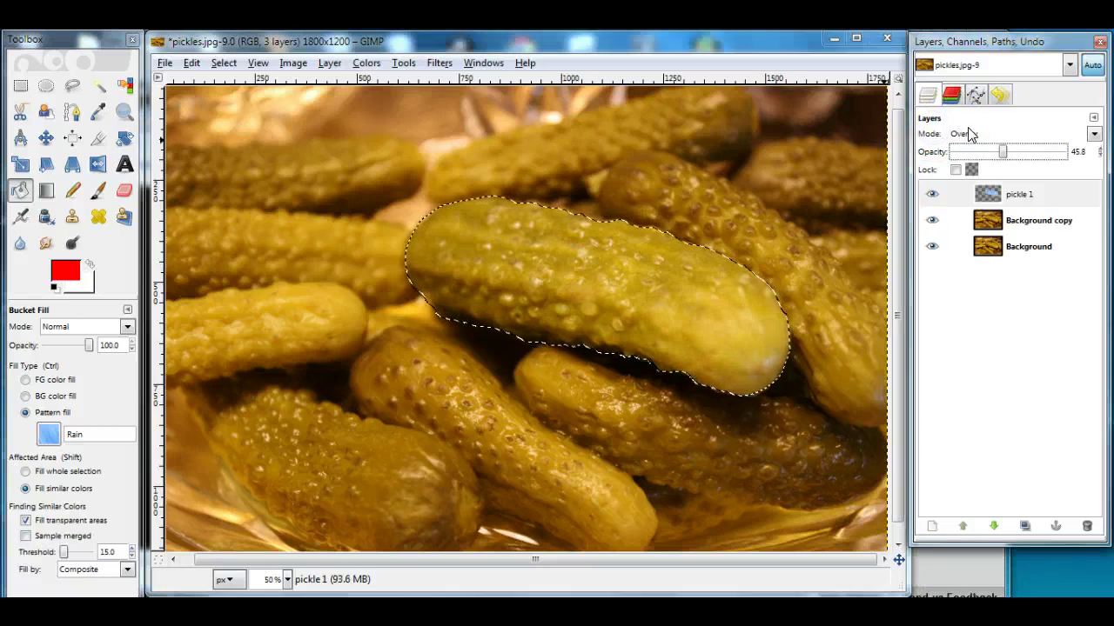
{"action": "left_click", "coordinate": [970, 133]}
{"action": "left_click", "coordinate": [973, 152]}
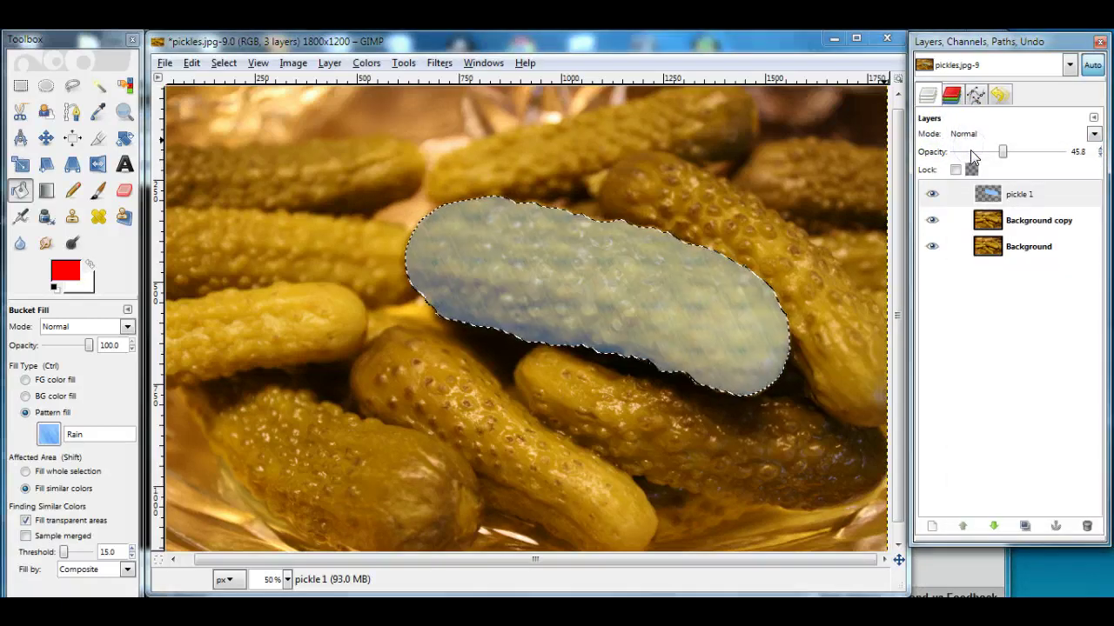
{"action": "left_click", "coordinate": [949, 135]}
{"action": "left_click_drag", "start_coordinate": [1002, 151], "coordinate": [1087, 153]}
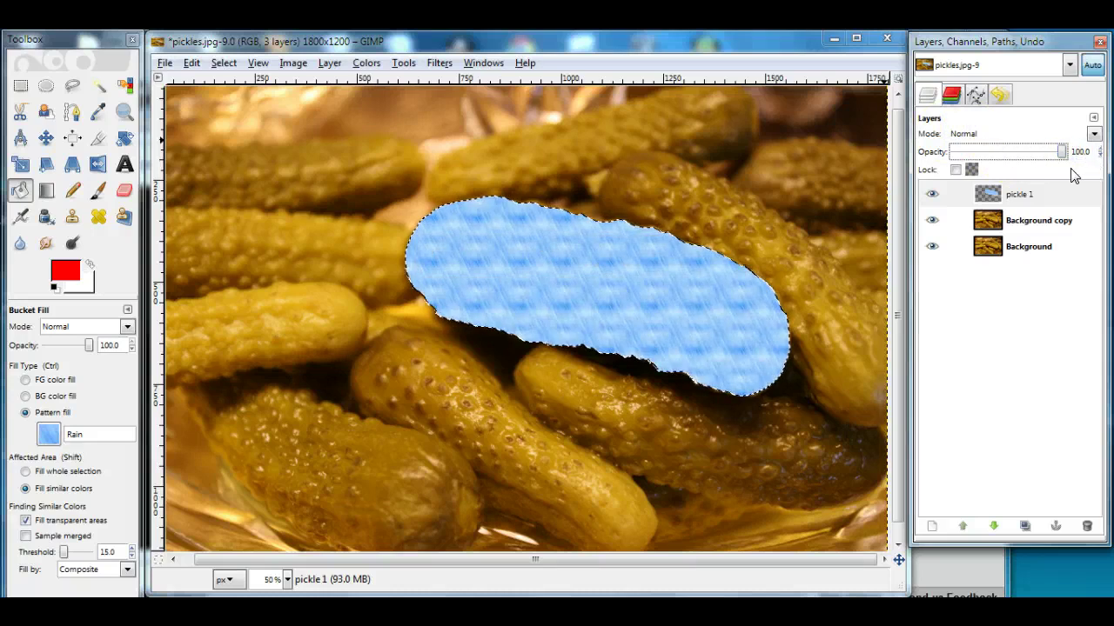
- Try the Screen blend mode before setting the pickle 1 layer to Overlay, and clear its Rain pattern fill
{"action": "left_click", "coordinate": [961, 127]}
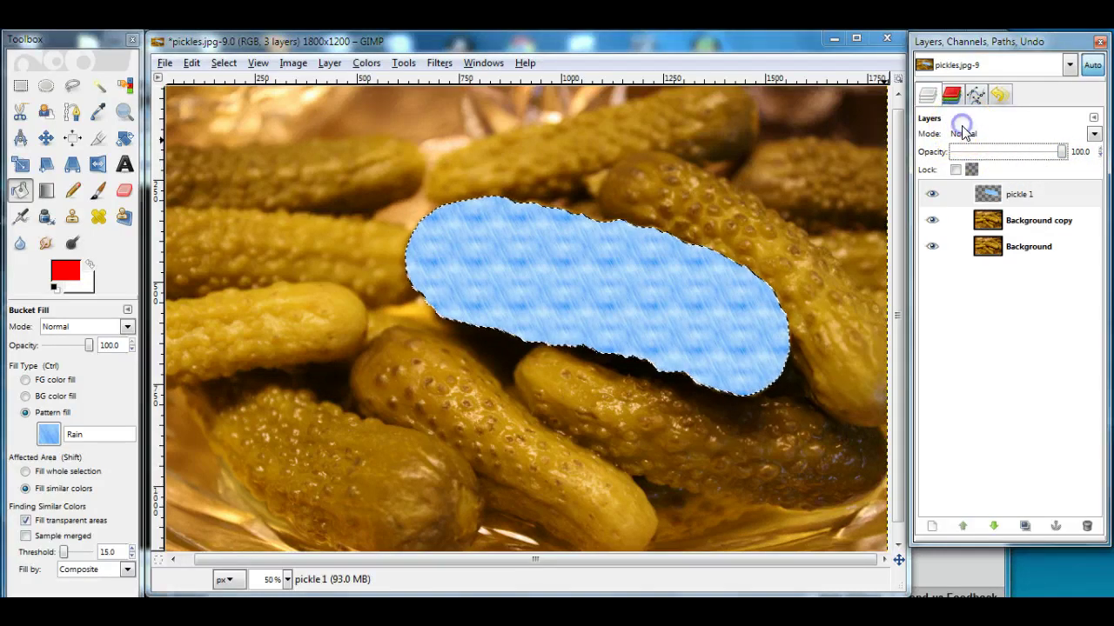
{"action": "left_click", "coordinate": [993, 230]}
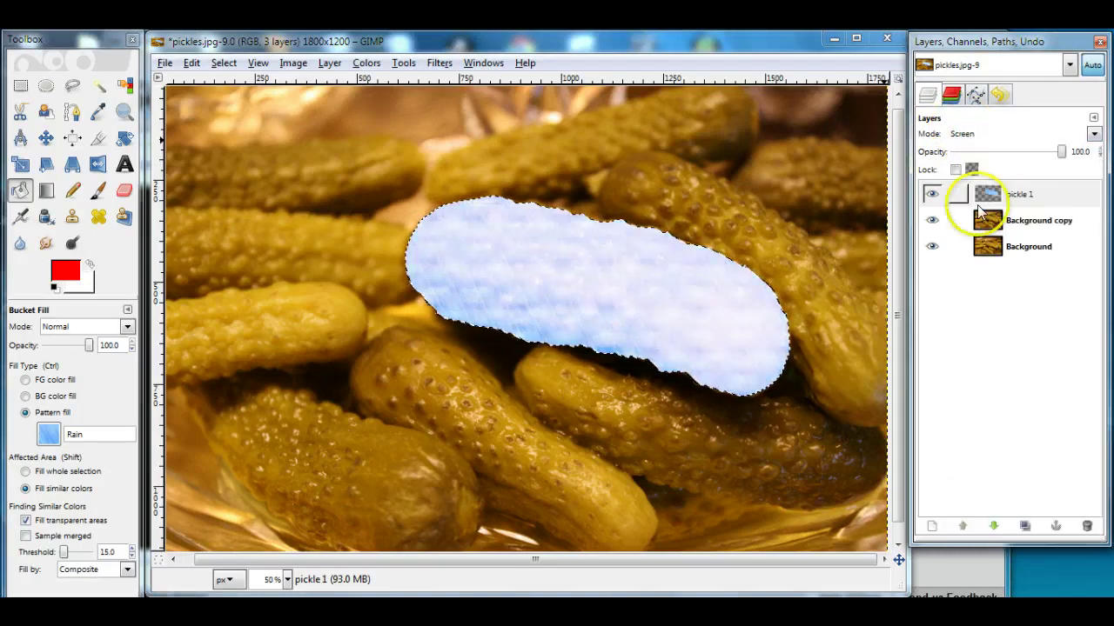
{"action": "left_click", "coordinate": [964, 134]}
{"action": "left_click", "coordinate": [982, 250]}
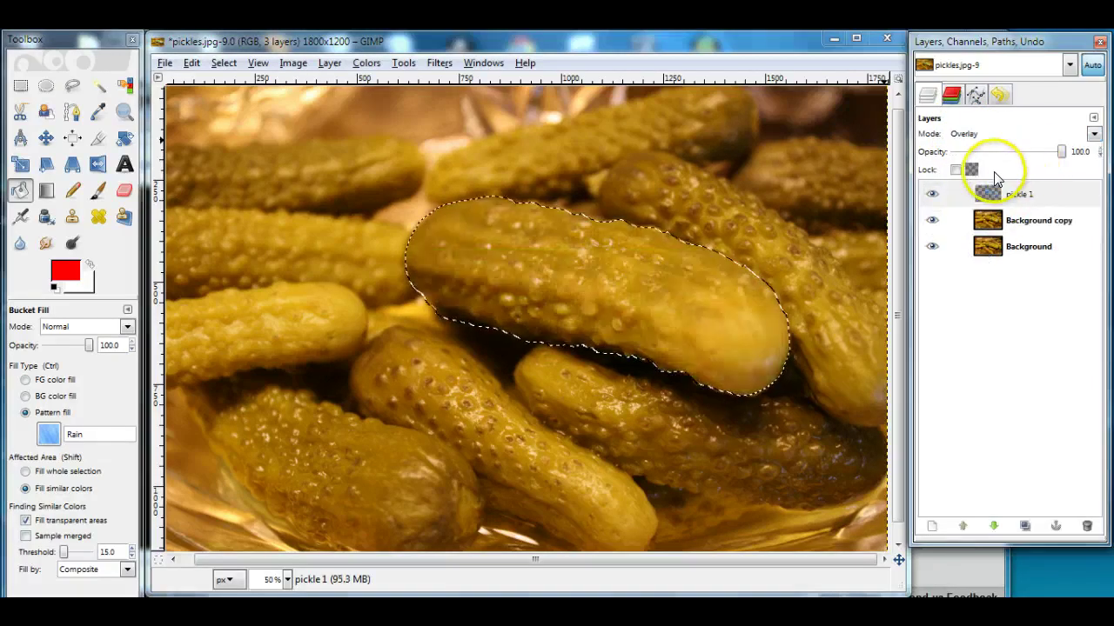
- Activate the Blend tool and choose the FG to BG (HSV clockwise hue) gradient
{"action": "left_click", "coordinate": [43, 379]}
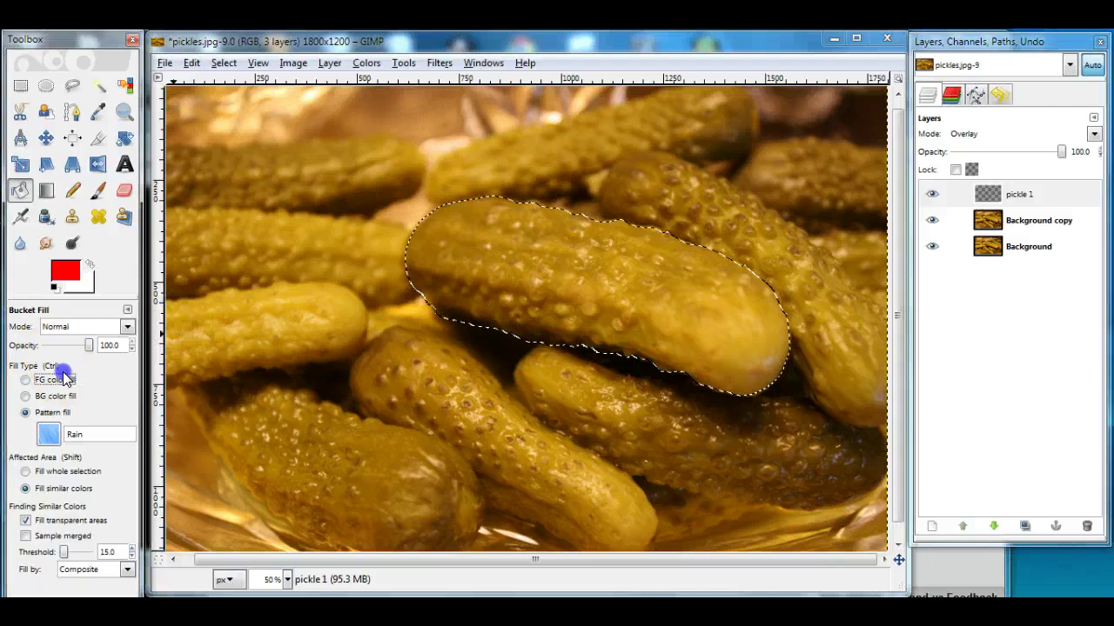
{"action": "left_click", "coordinate": [48, 192]}
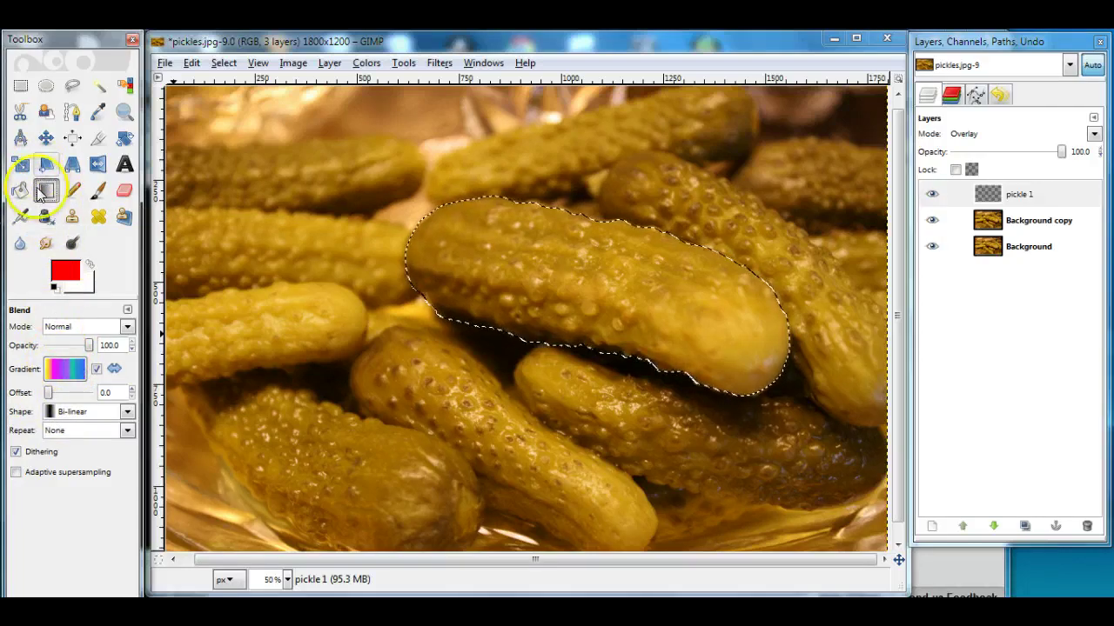
{"action": "left_click", "coordinate": [63, 370]}
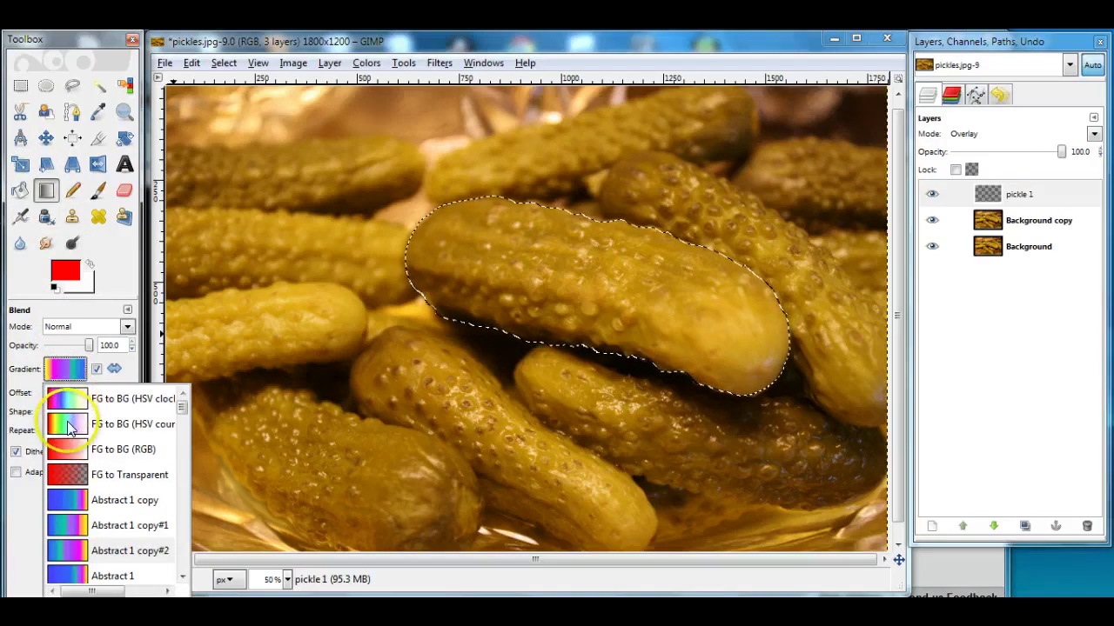
{"action": "left_click", "coordinate": [70, 399]}
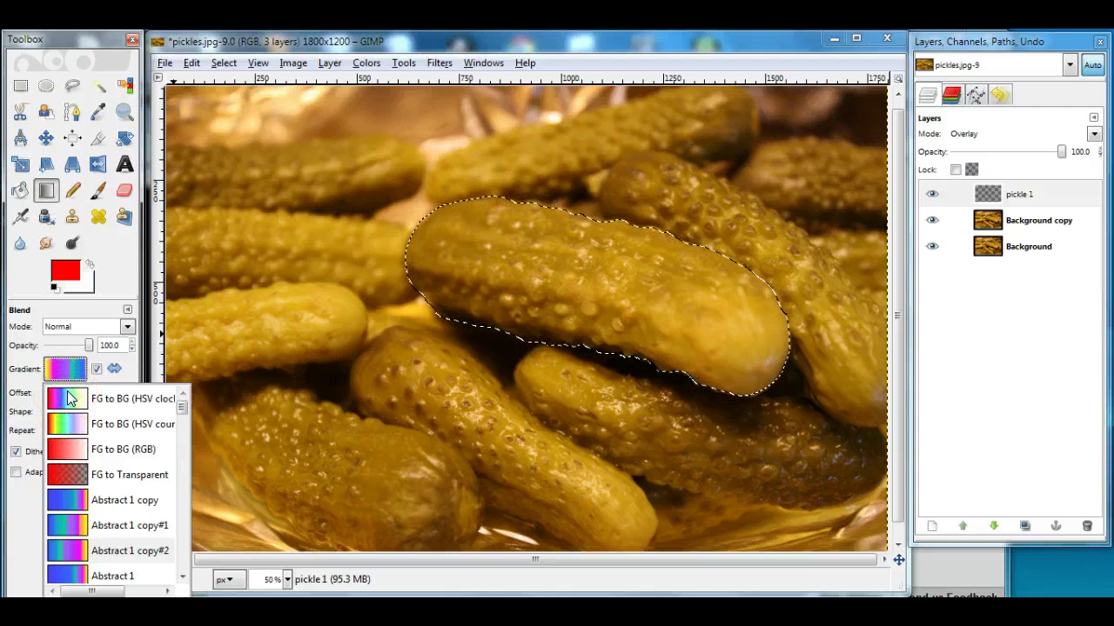
{"action": "left_click", "coordinate": [70, 398]}
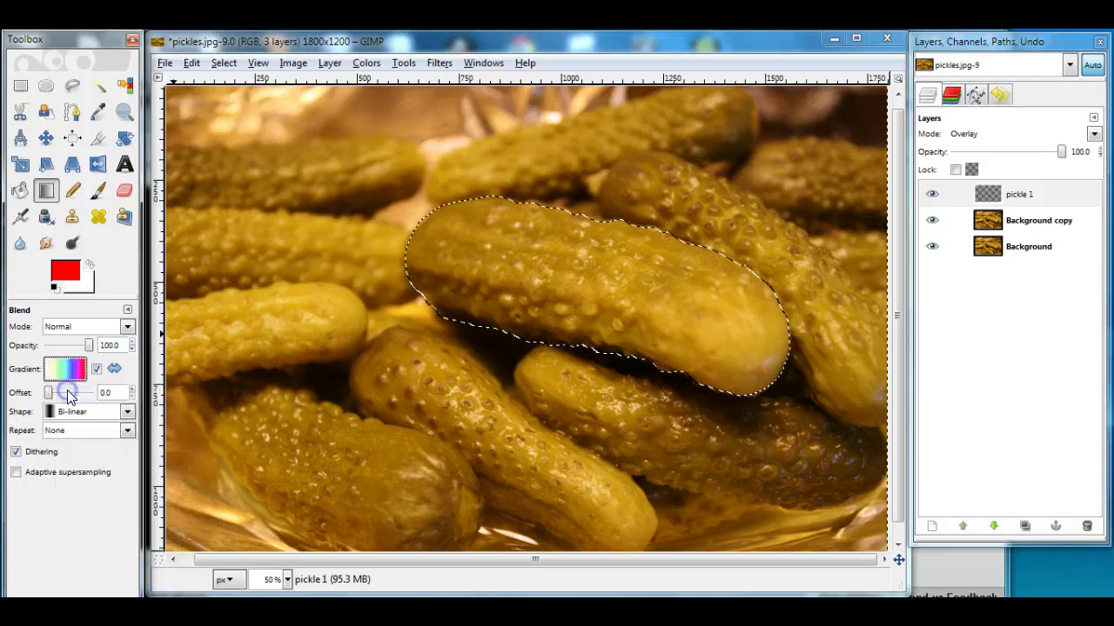
{"action": "left_click", "coordinate": [68, 370]}
{"action": "left_click", "coordinate": [116, 400]}
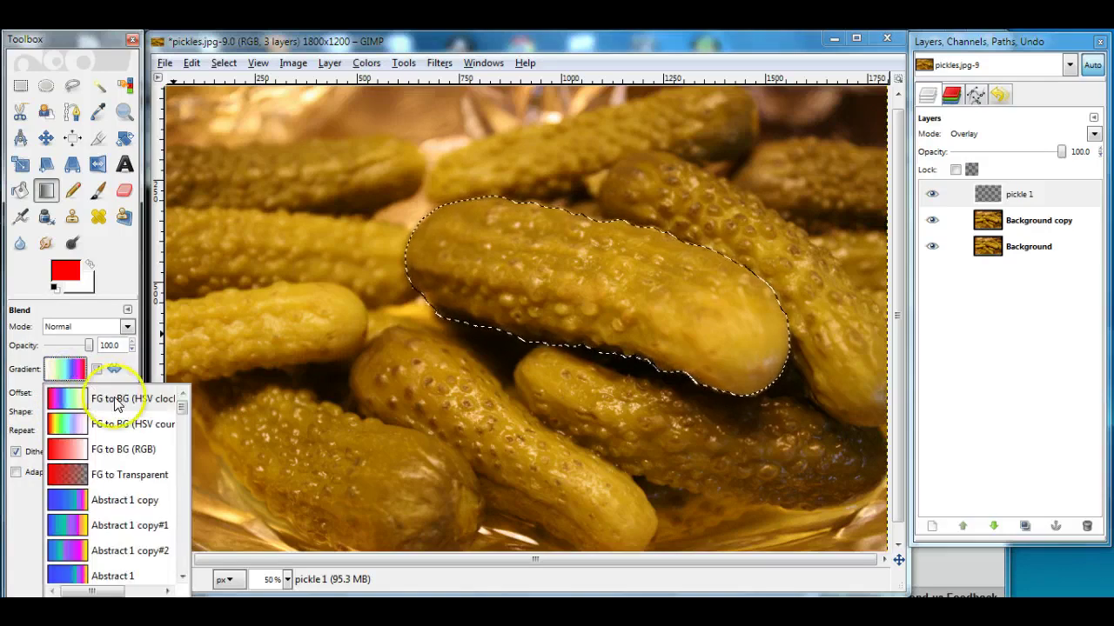
{"action": "left_click", "coordinate": [63, 374]}
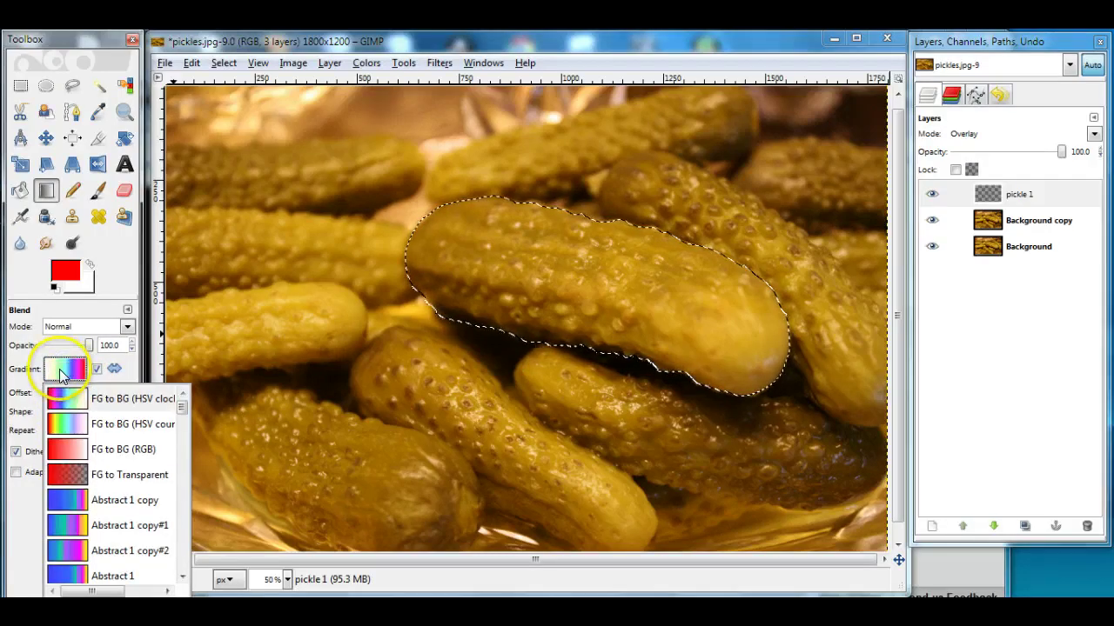
{"action": "left_click", "coordinate": [62, 376]}
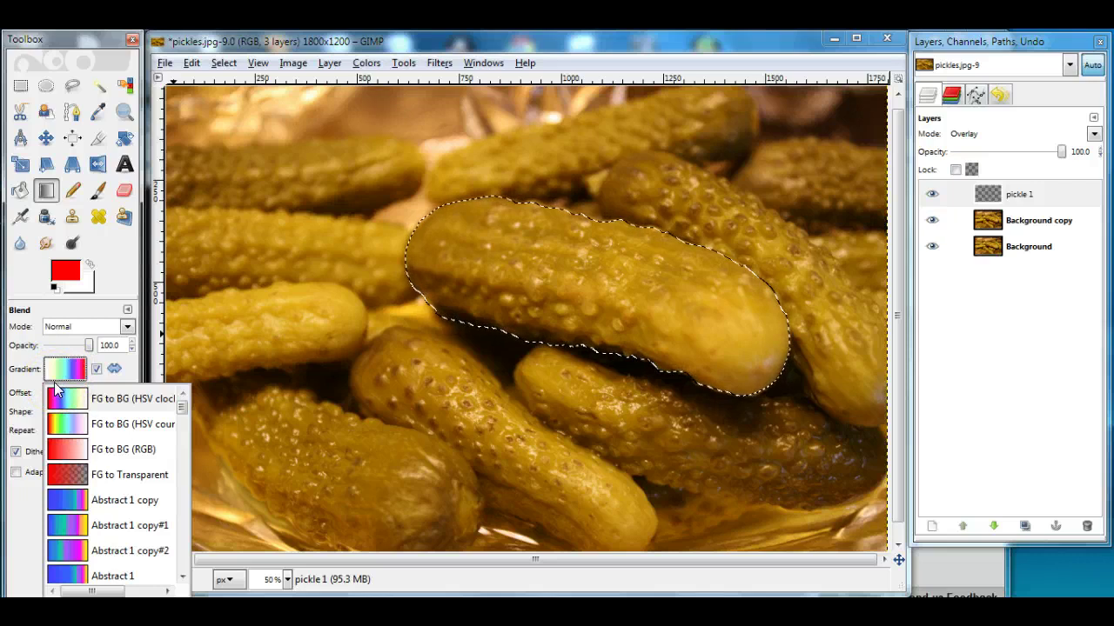
{"action": "left_click", "coordinate": [73, 369]}
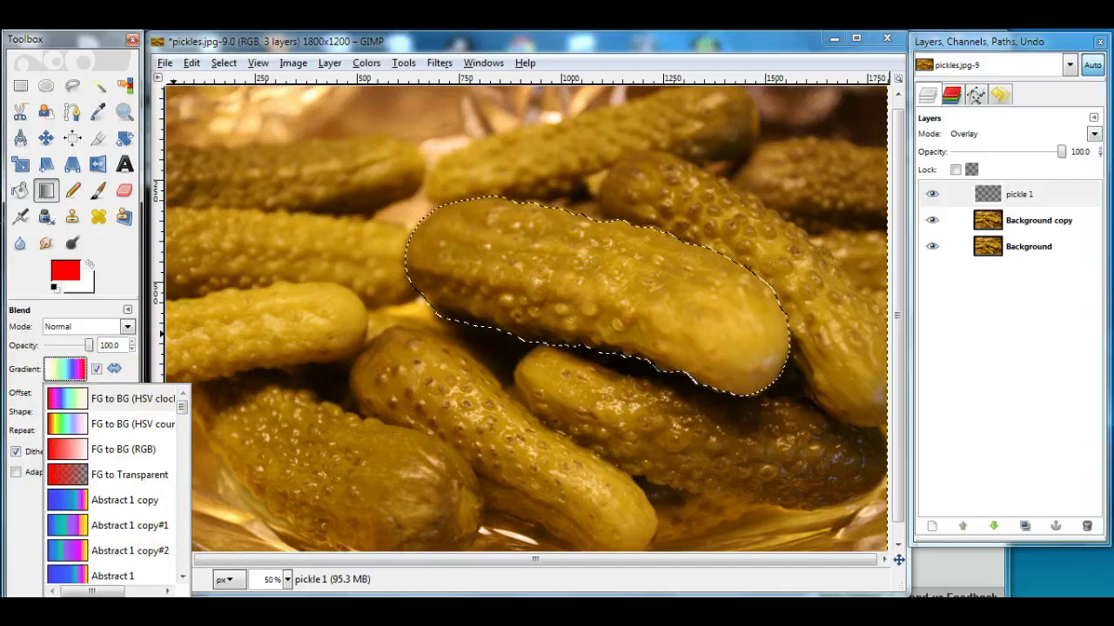
- Duplicate the FG to BG (HSV clockwise hue) gradient for editing and try to name the copy "Pickle color"
{"action": "key", "text": "ctrl+g"}
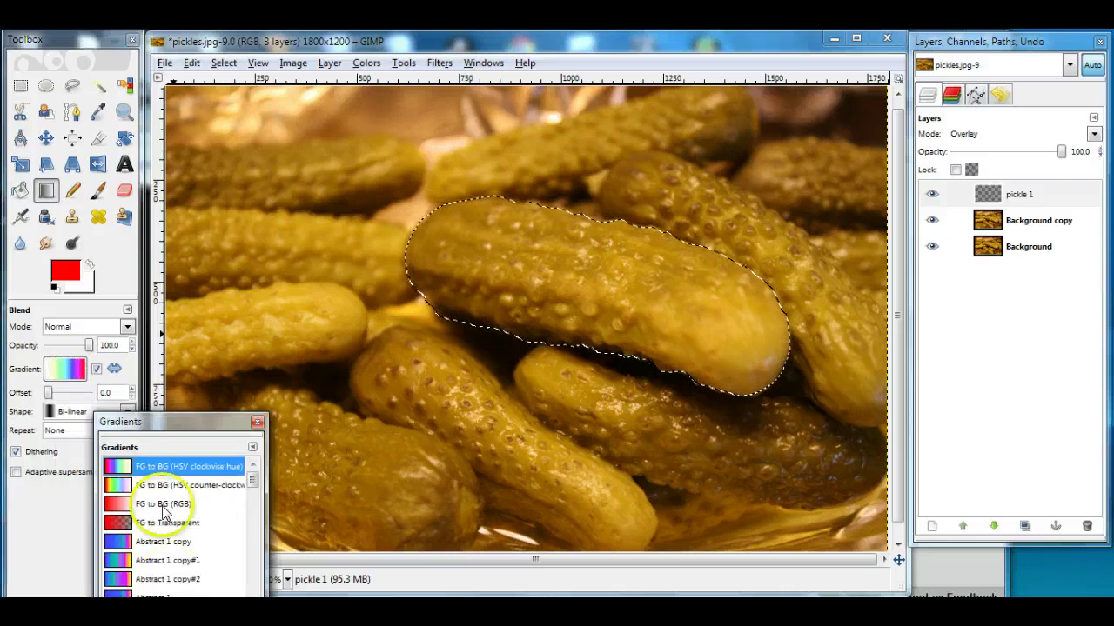
{"action": "left_click_drag", "start_coordinate": [152, 424], "coordinate": [207, 250]}
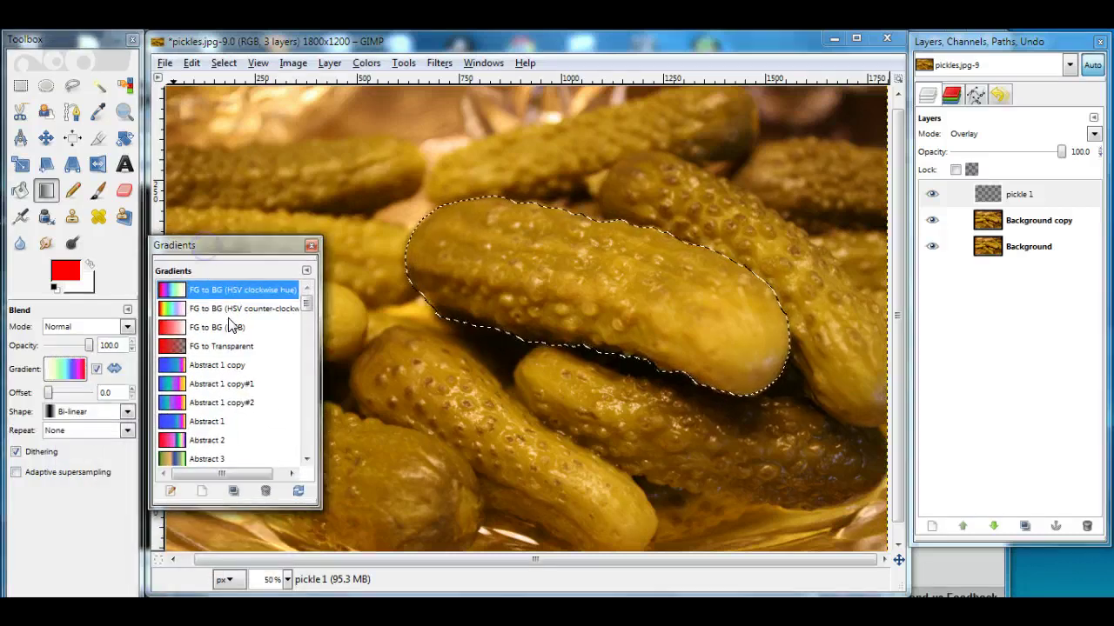
{"action": "left_click", "coordinate": [235, 492]}
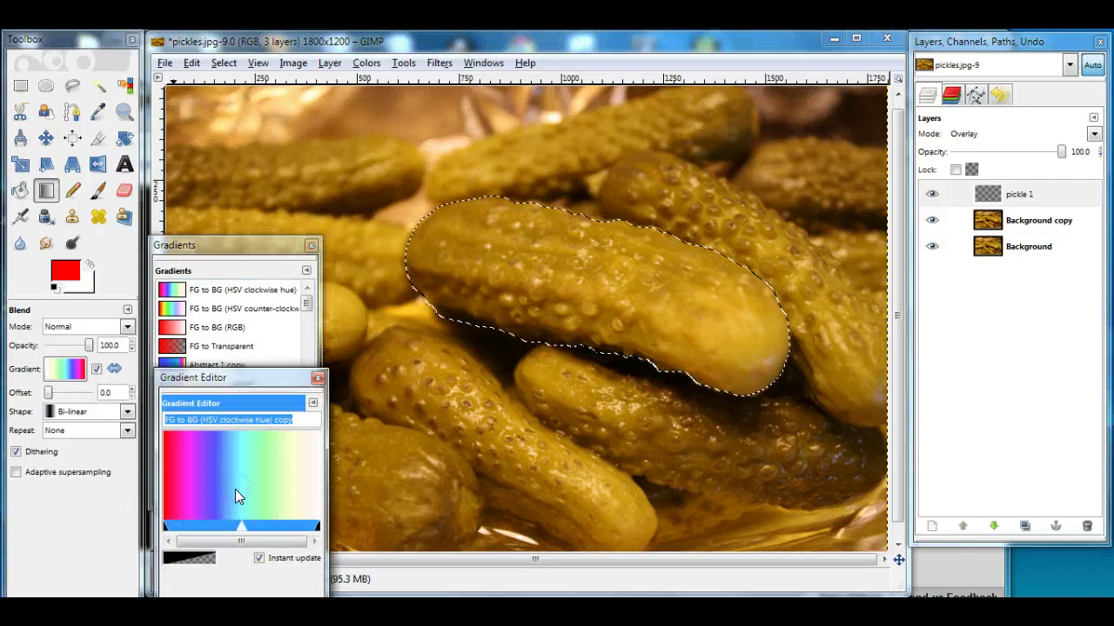
{"action": "left_click", "coordinate": [224, 403]}
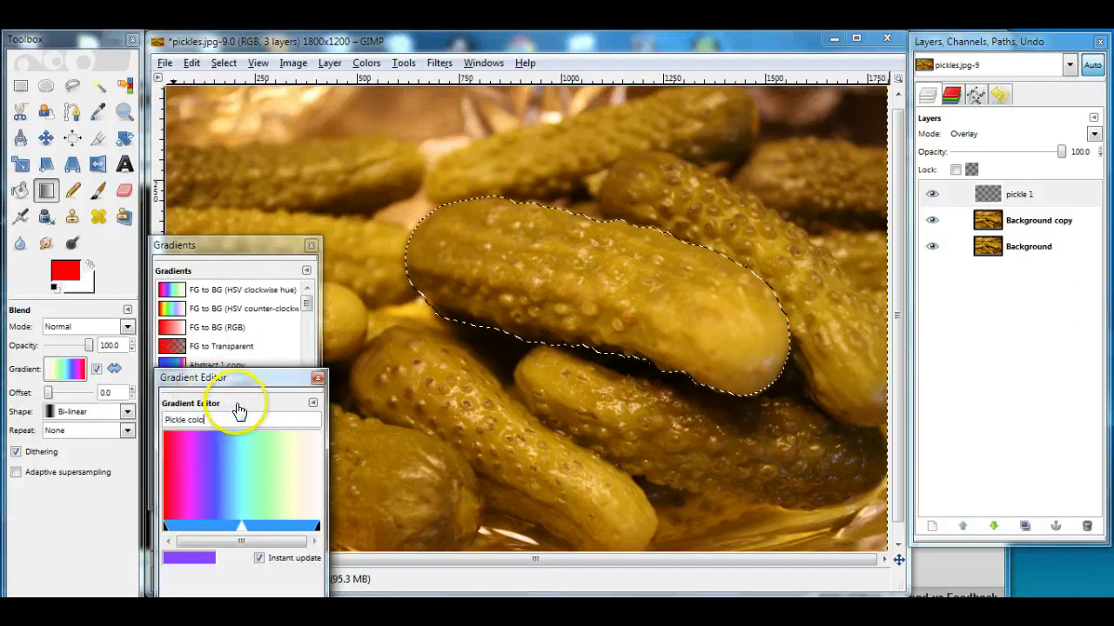
- Move the gradient copy's midpoint handle all the way to the gradient's right end
{"action": "left_click", "coordinate": [243, 527]}
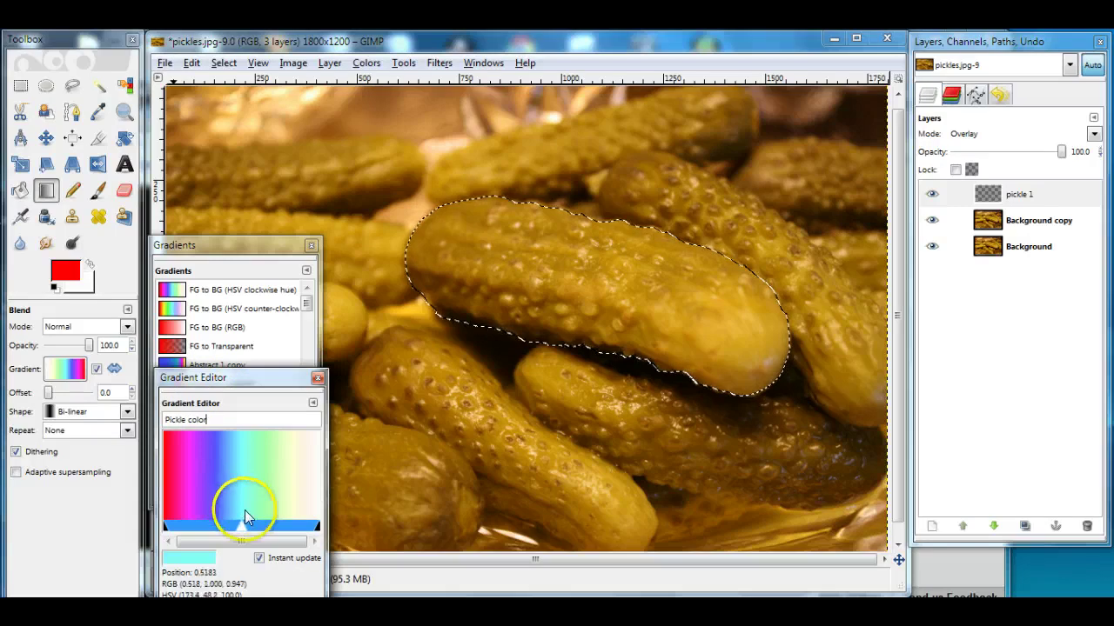
{"action": "left_click", "coordinate": [309, 535]}
{"action": "left_click_drag", "start_coordinate": [315, 527], "coordinate": [287, 527]}
{"action": "left_click", "coordinate": [188, 527]}
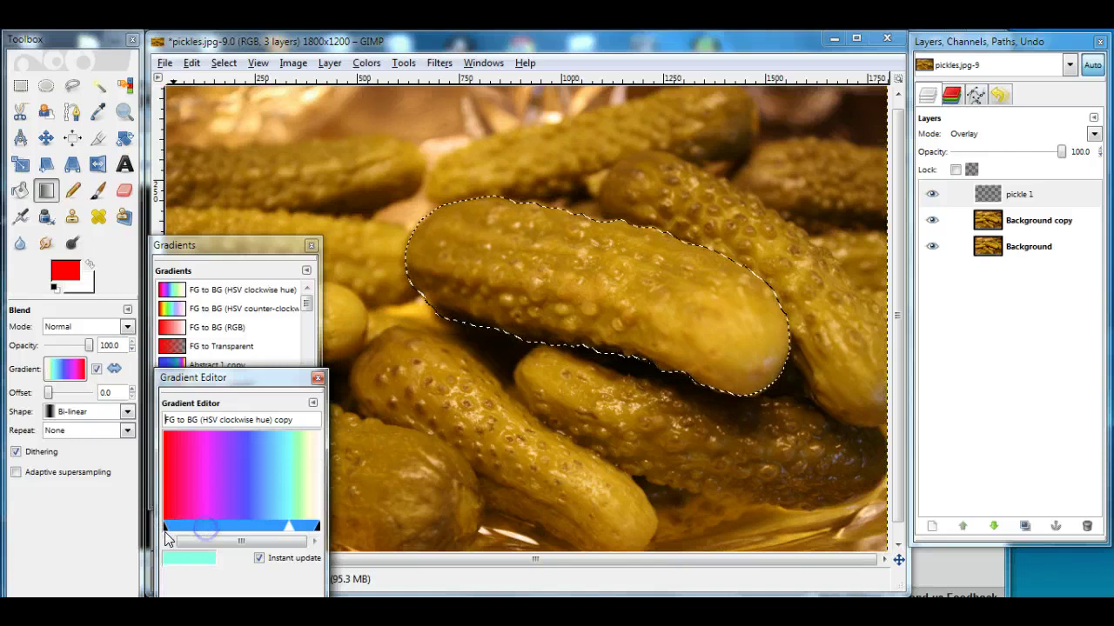
{"action": "left_click", "coordinate": [172, 525]}
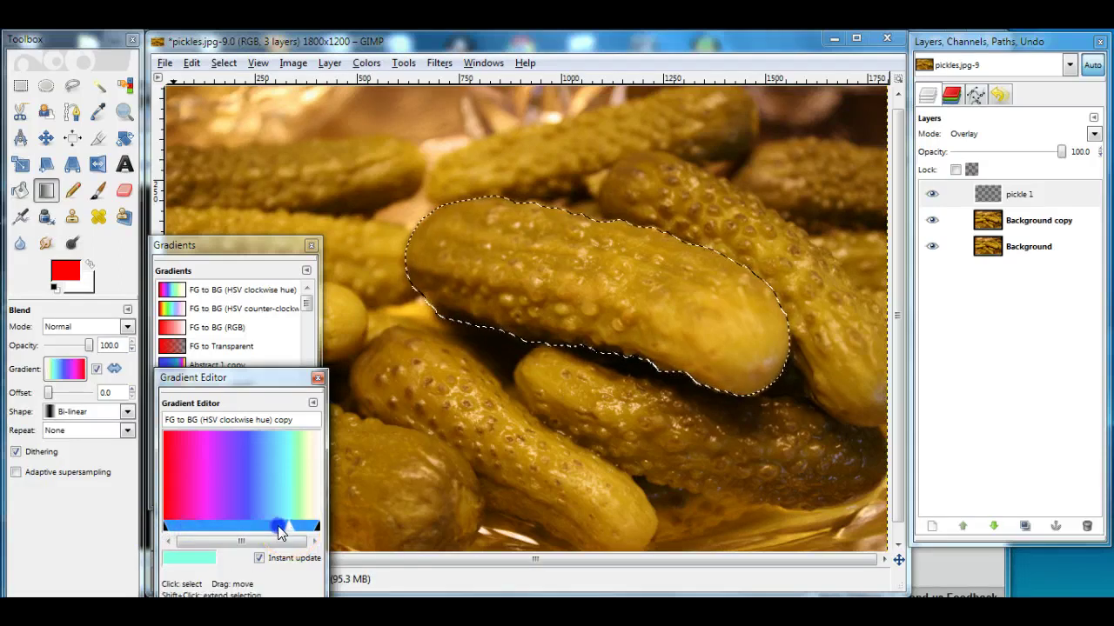
{"action": "left_click_drag", "start_coordinate": [280, 532], "coordinate": [334, 528]}
{"action": "left_click", "coordinate": [354, 462]}
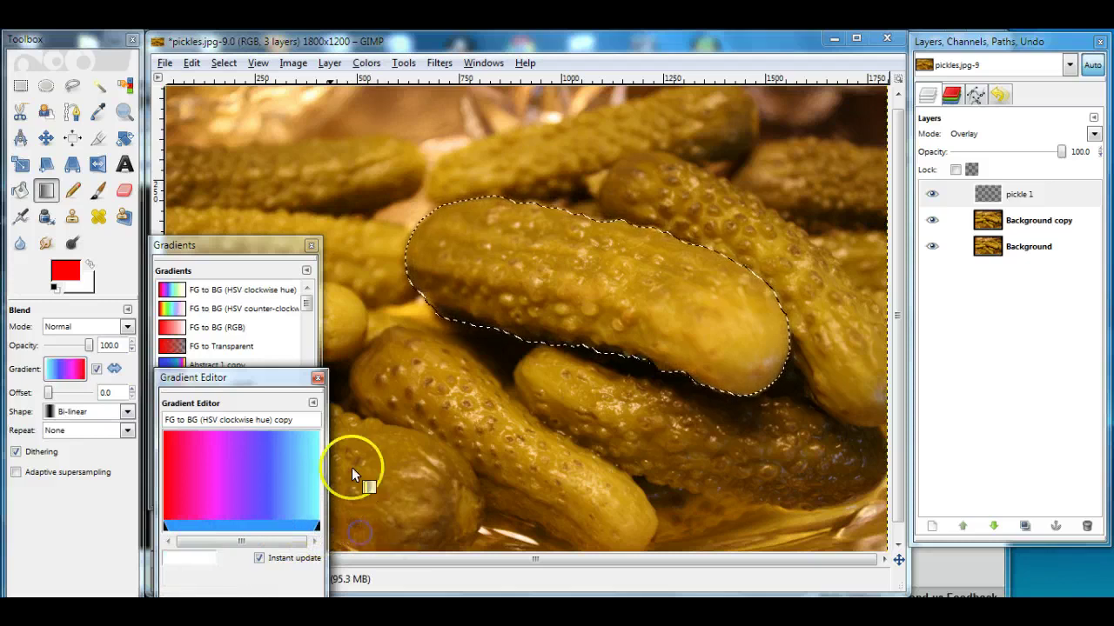
- Save the edited gradient copy and close the Gradient Editor and the Gradients dialog
{"action": "left_click_drag", "start_coordinate": [201, 376], "coordinate": [212, 250]}
{"action": "left_click", "coordinate": [187, 494]}
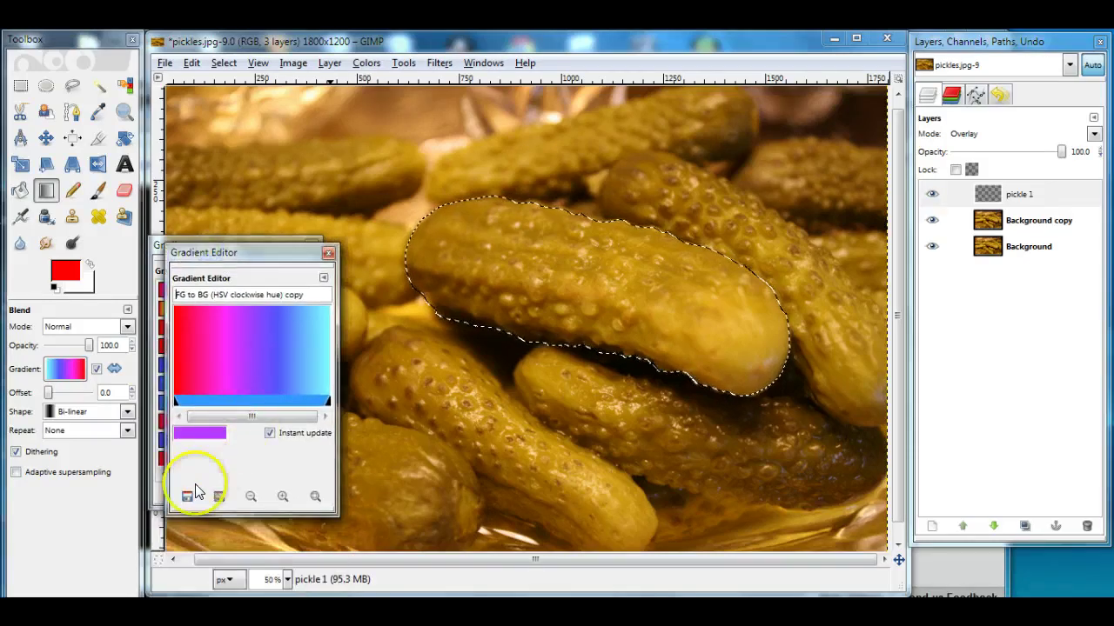
{"action": "left_click", "coordinate": [188, 495]}
{"action": "left_click", "coordinate": [232, 379]}
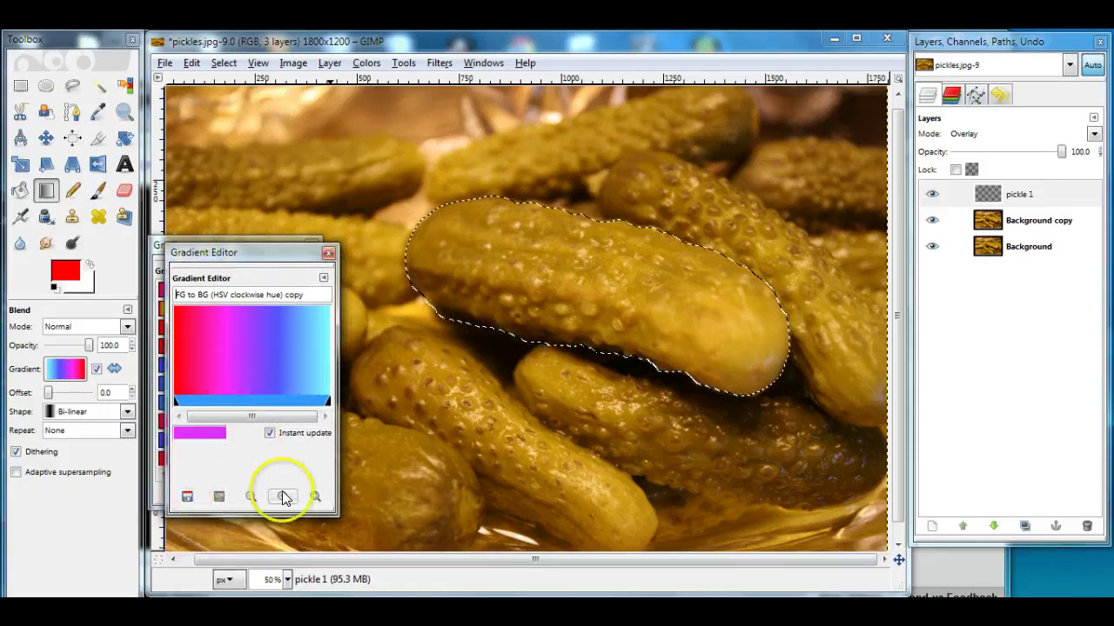
{"action": "left_click", "coordinate": [328, 252]}
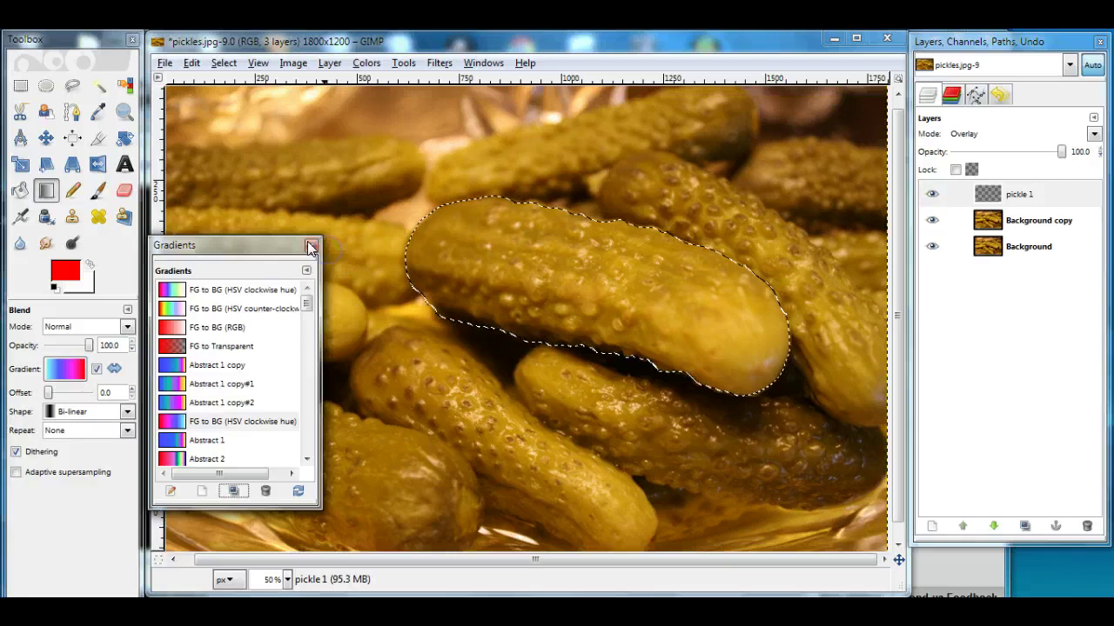
{"action": "left_click", "coordinate": [313, 247]}
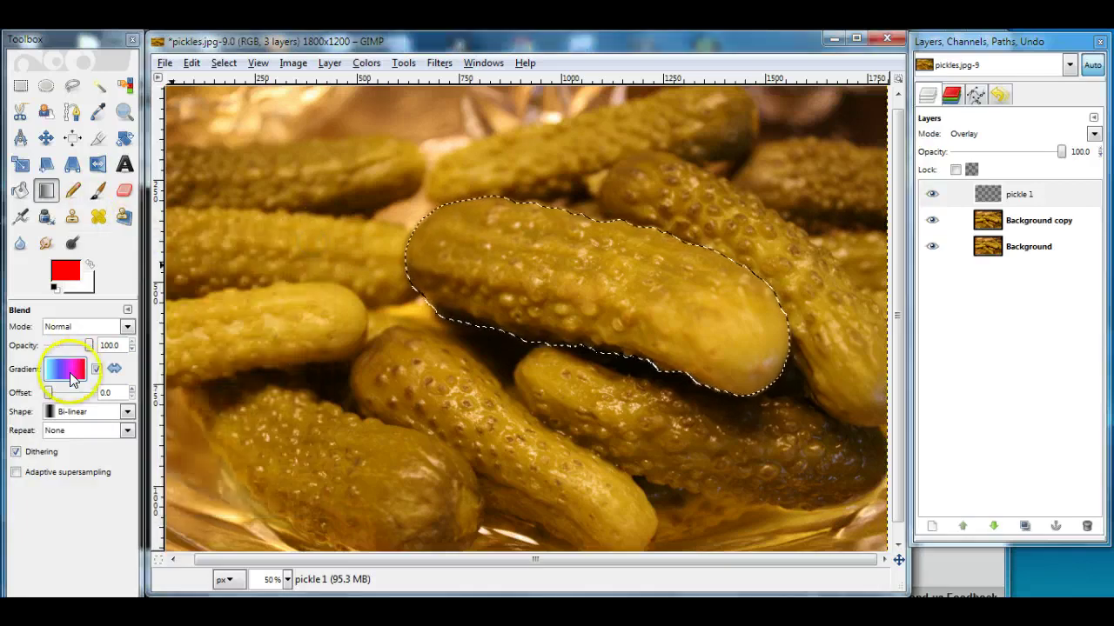
- Set the gradient shape to Radial and fill the pickle selection outward from near its left end
{"action": "left_click", "coordinate": [127, 412]}
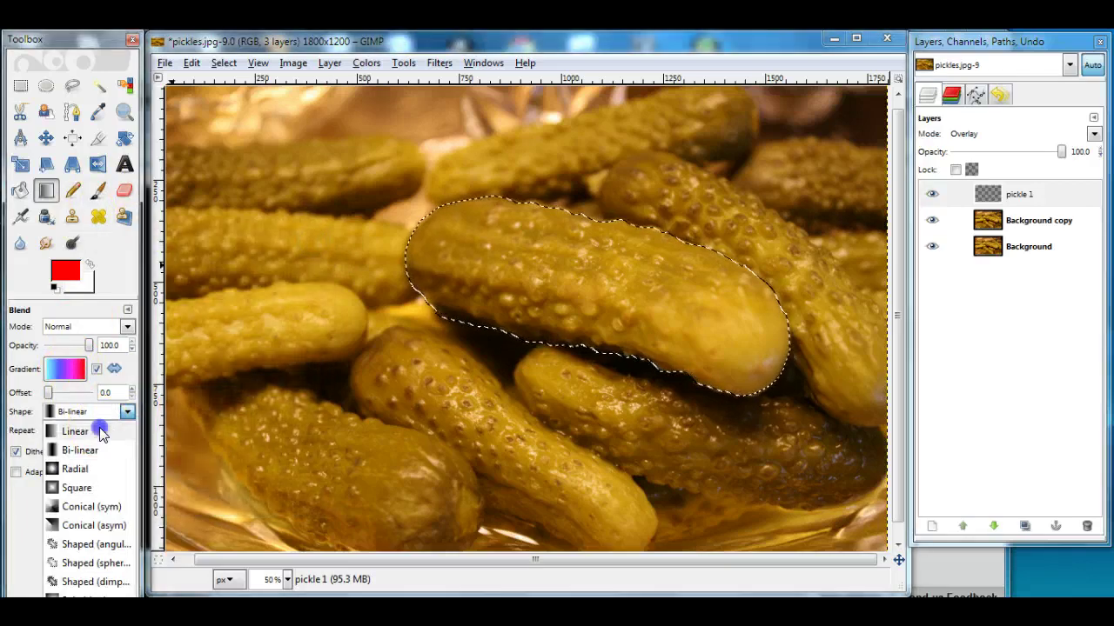
{"action": "left_click", "coordinate": [103, 427]}
{"action": "left_click", "coordinate": [127, 412]}
{"action": "left_click", "coordinate": [119, 450]}
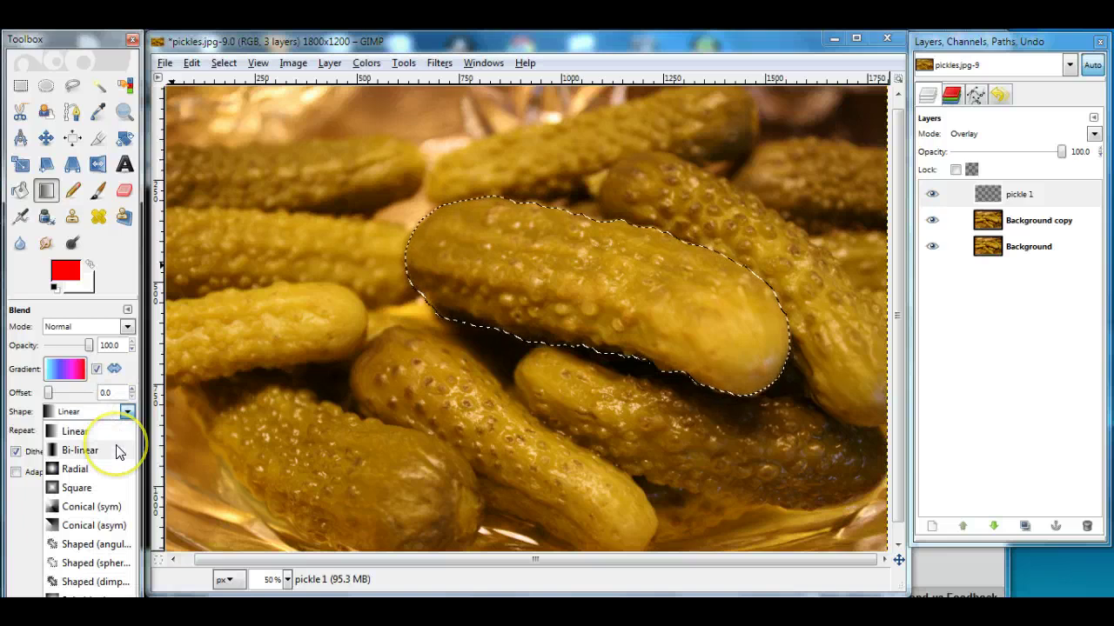
{"action": "left_click", "coordinate": [110, 469]}
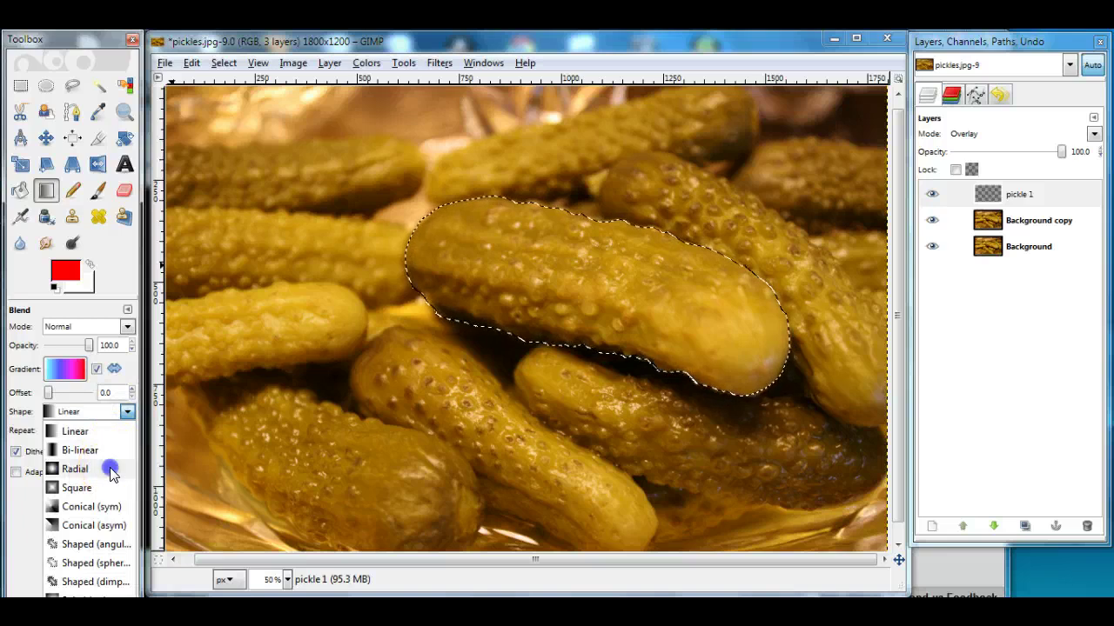
{"action": "left_click_drag", "start_coordinate": [486, 305], "coordinate": [609, 331]}
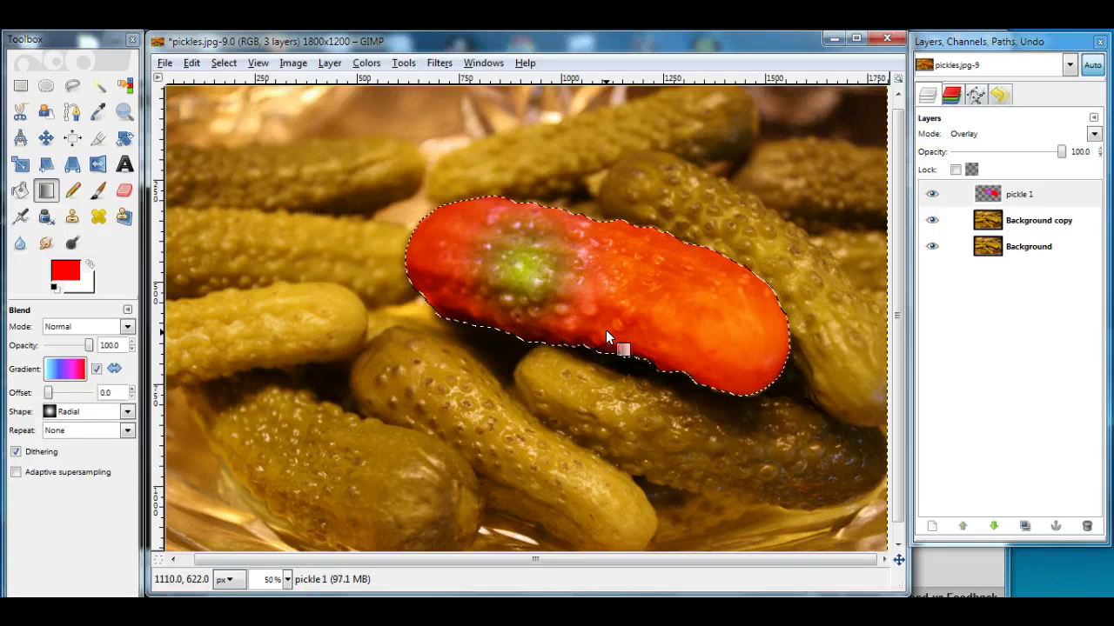
{"action": "left_click", "coordinate": [478, 340]}
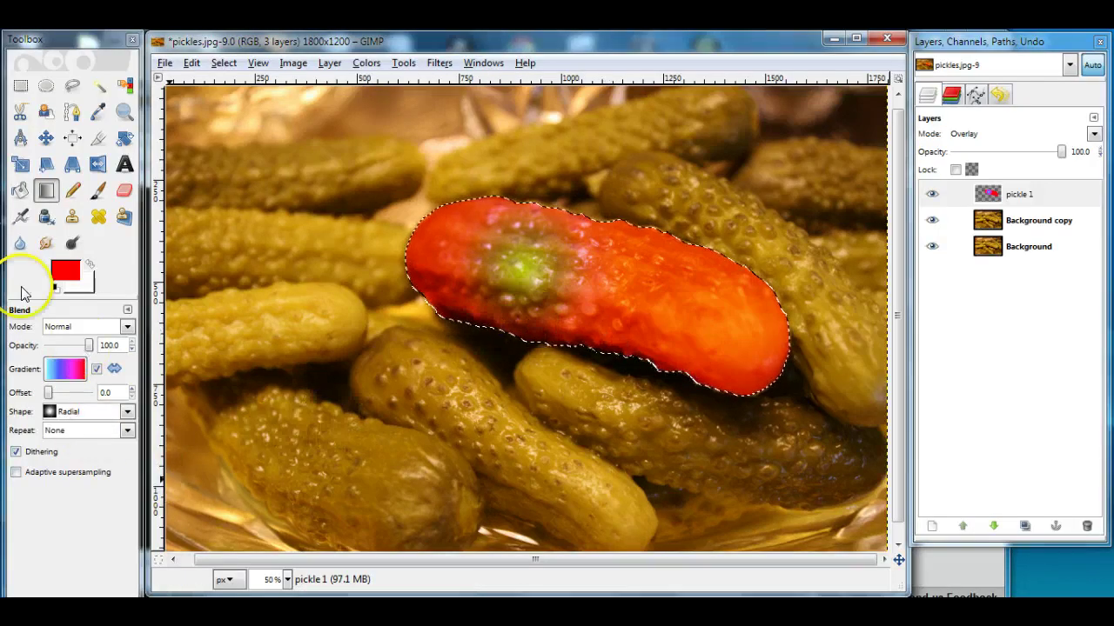
- Set the gradient shape to Square and fill the pickle selection twice, the second time from its left end toward its right end
{"action": "left_click", "coordinate": [127, 412]}
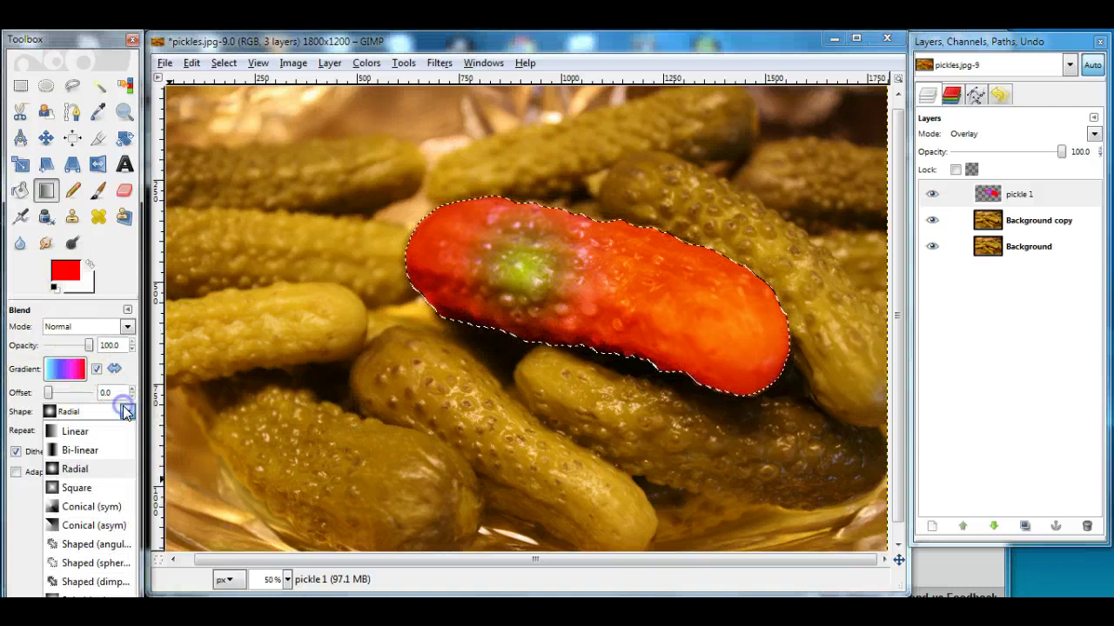
{"action": "left_click", "coordinate": [95, 488]}
{"action": "left_click_drag", "start_coordinate": [667, 307], "coordinate": [705, 286]}
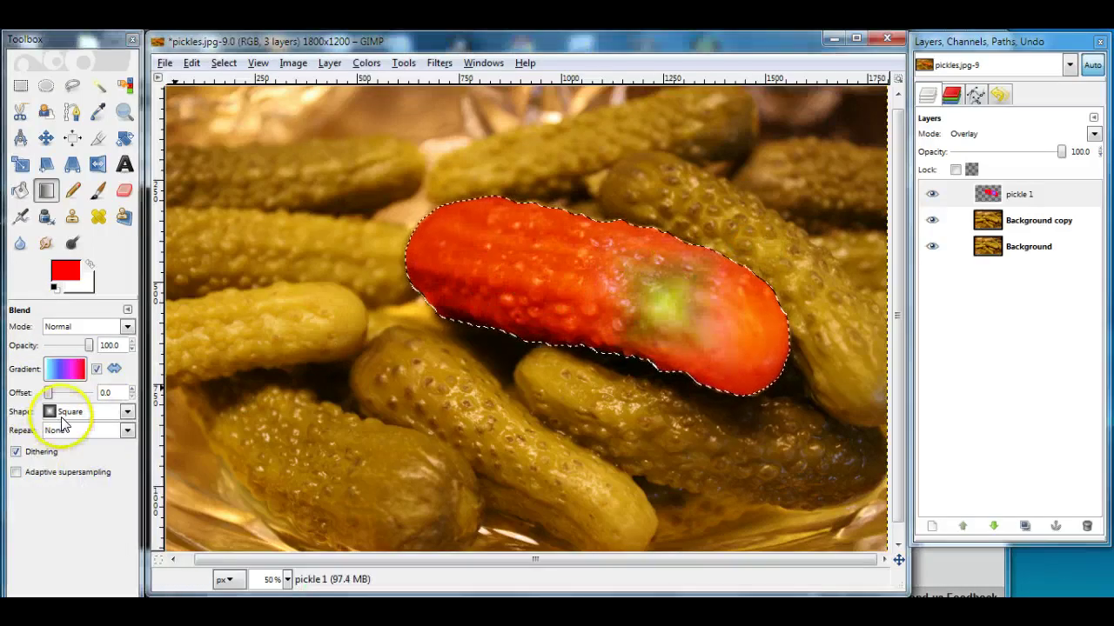
{"action": "left_click_drag", "start_coordinate": [505, 254], "coordinate": [741, 304]}
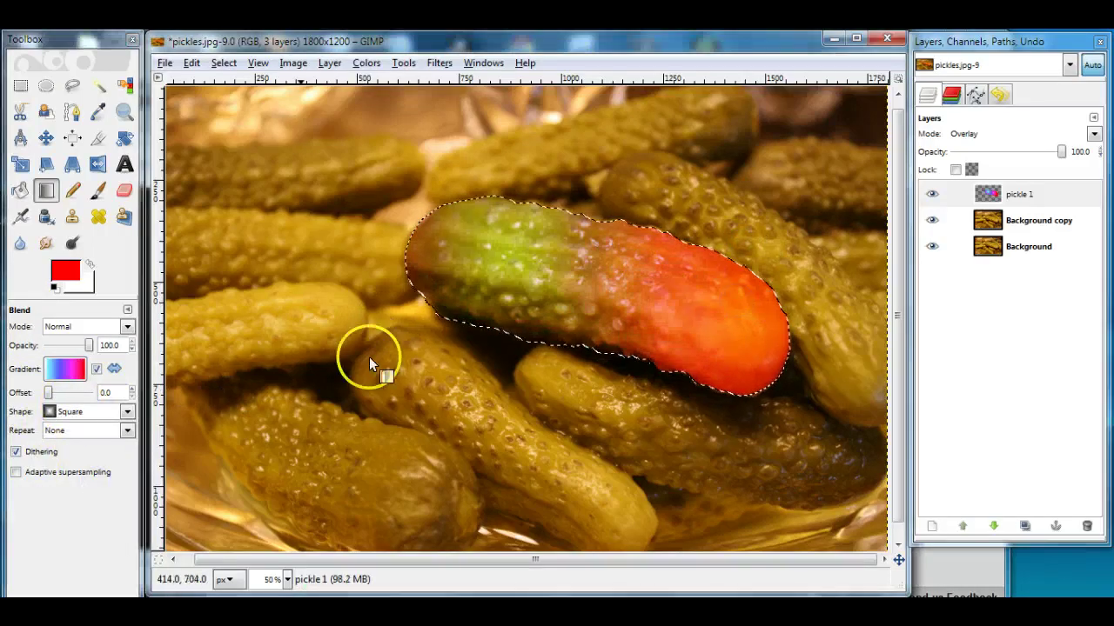
- Set the pickle 1 layer's mode to Normal and the gradient shape to Bi-linear
{"action": "left_click", "coordinate": [96, 412]}
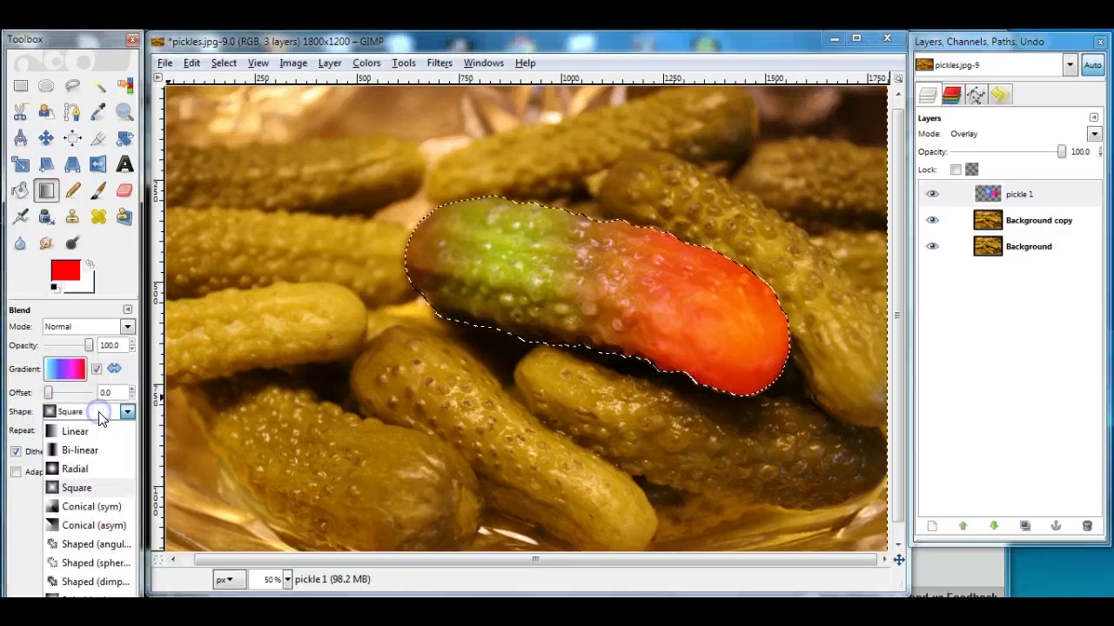
{"action": "left_click", "coordinate": [957, 134]}
{"action": "left_click", "coordinate": [961, 153]}
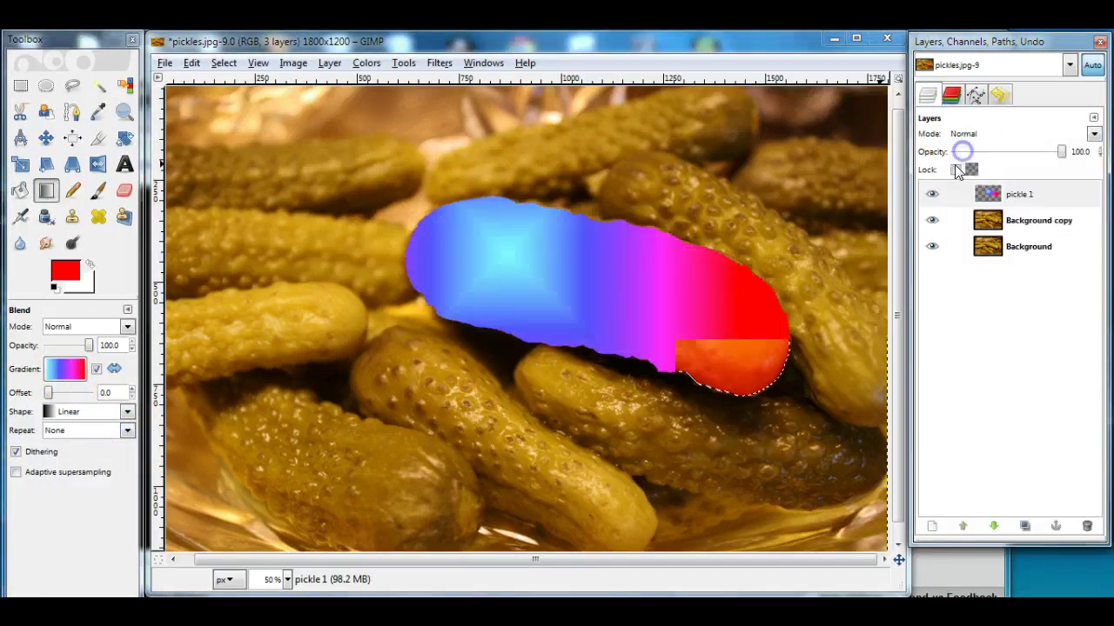
{"action": "left_click", "coordinate": [90, 413]}
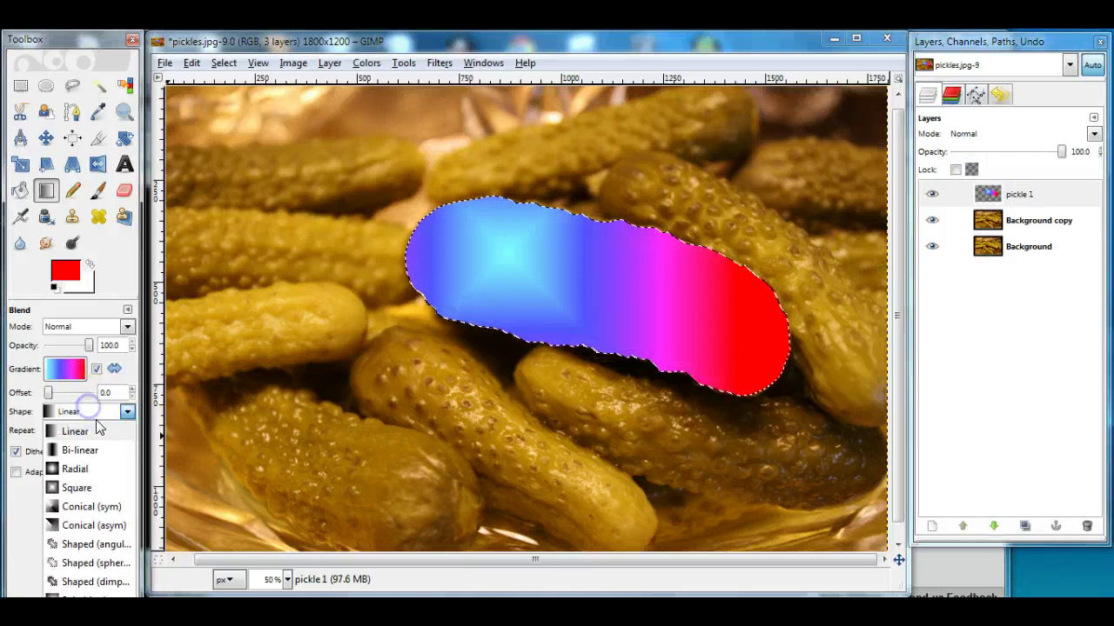
{"action": "left_click", "coordinate": [104, 451]}
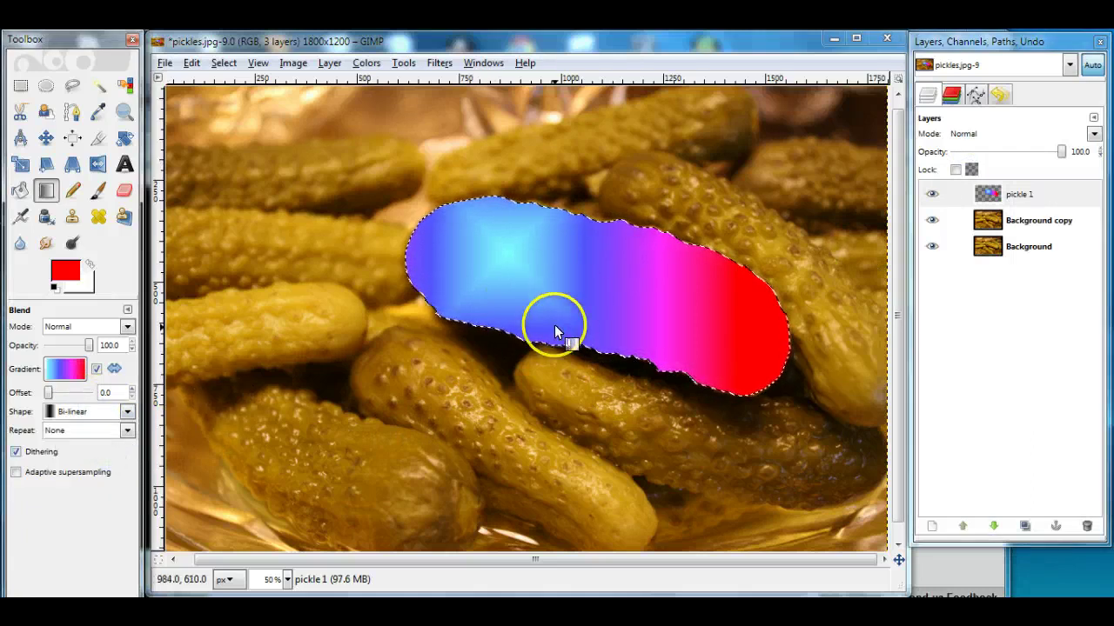
- Fill the selection with the gradient along the pickle and then across its width, and set the layer mode to Overlay
{"action": "left_click_drag", "start_coordinate": [493, 259], "coordinate": [759, 330]}
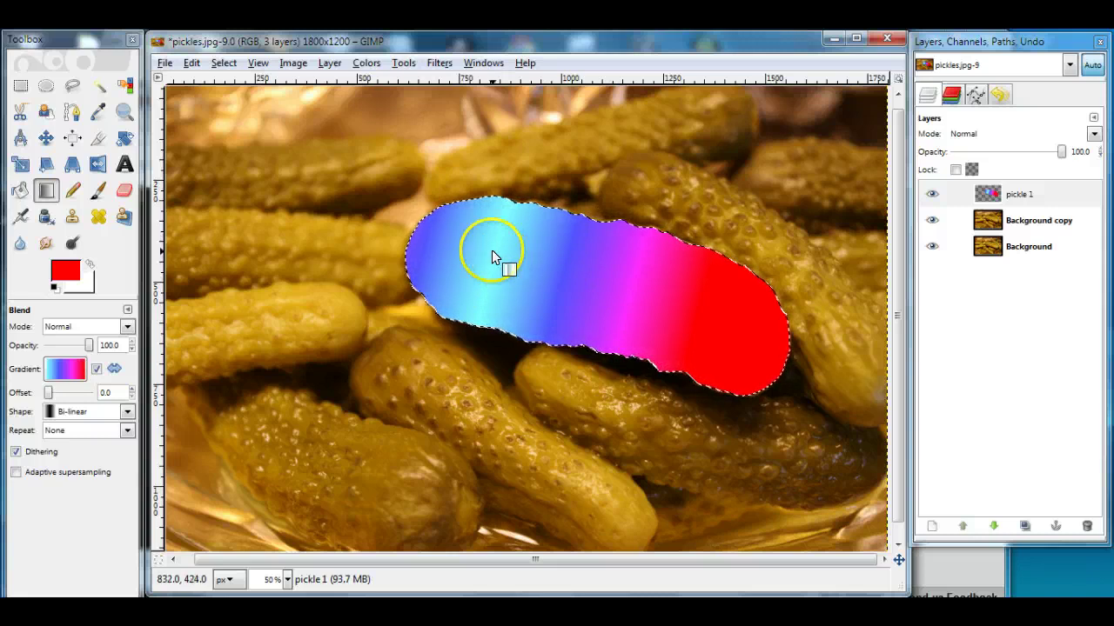
{"action": "left_click_drag", "start_coordinate": [454, 246], "coordinate": [735, 312]}
{"action": "left_click_drag", "start_coordinate": [632, 228], "coordinate": [597, 350]}
{"action": "left_click_drag", "start_coordinate": [600, 217], "coordinate": [574, 348]}
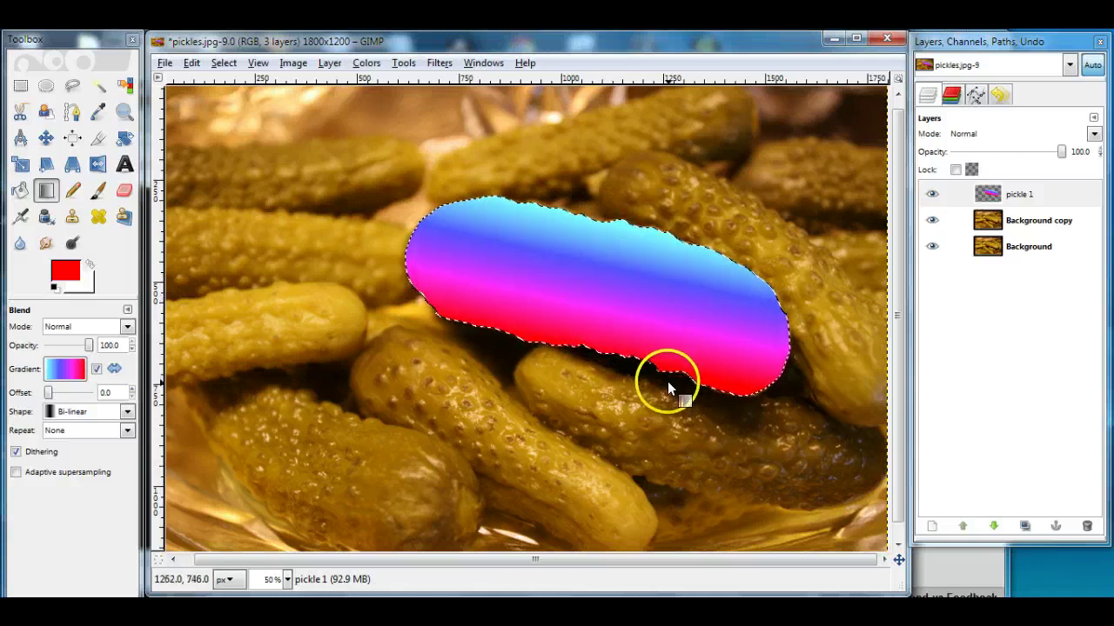
{"action": "left_click", "coordinate": [973, 135]}
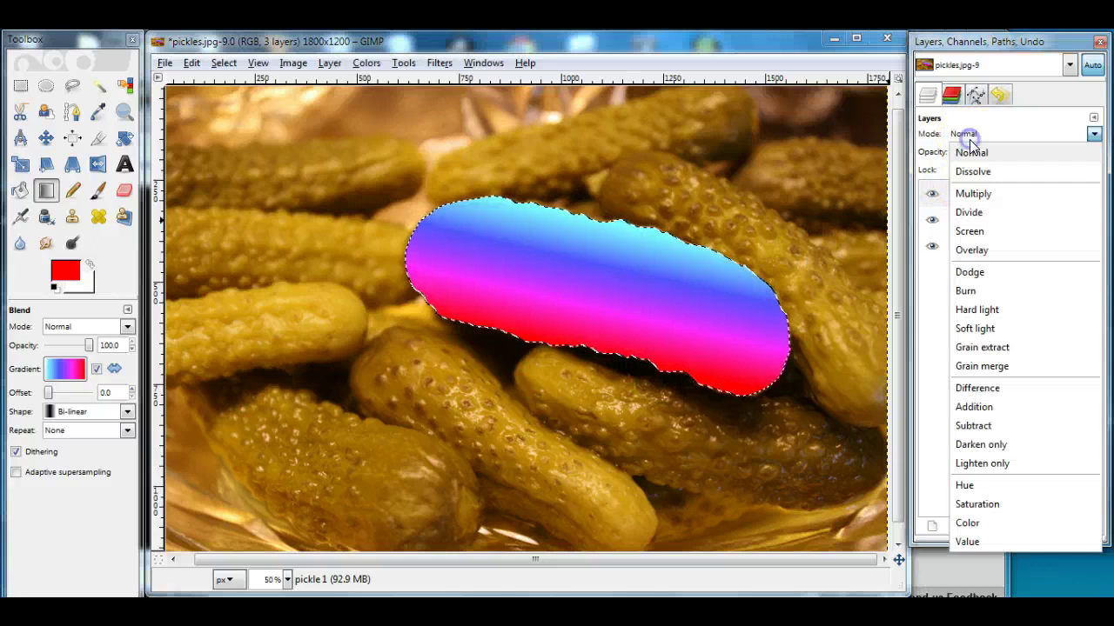
{"action": "left_click", "coordinate": [971, 250]}
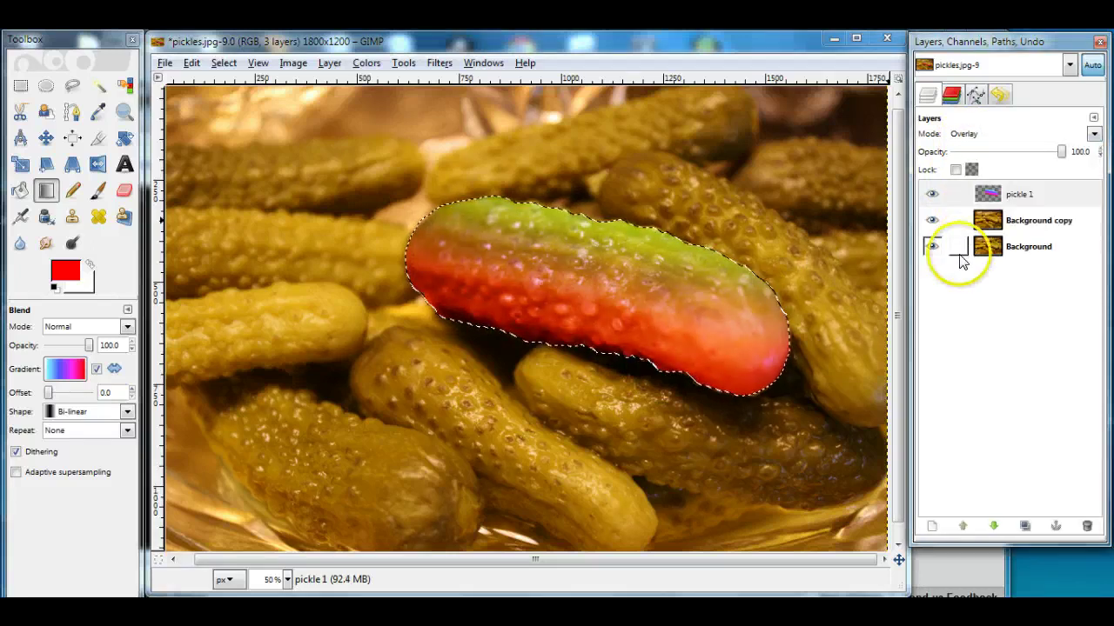
- Fill the selection with the Abstract 2 gradient across the pickle's width, varying the start point and finishing from its lower to its upper edge
{"action": "left_click", "coordinate": [75, 374]}
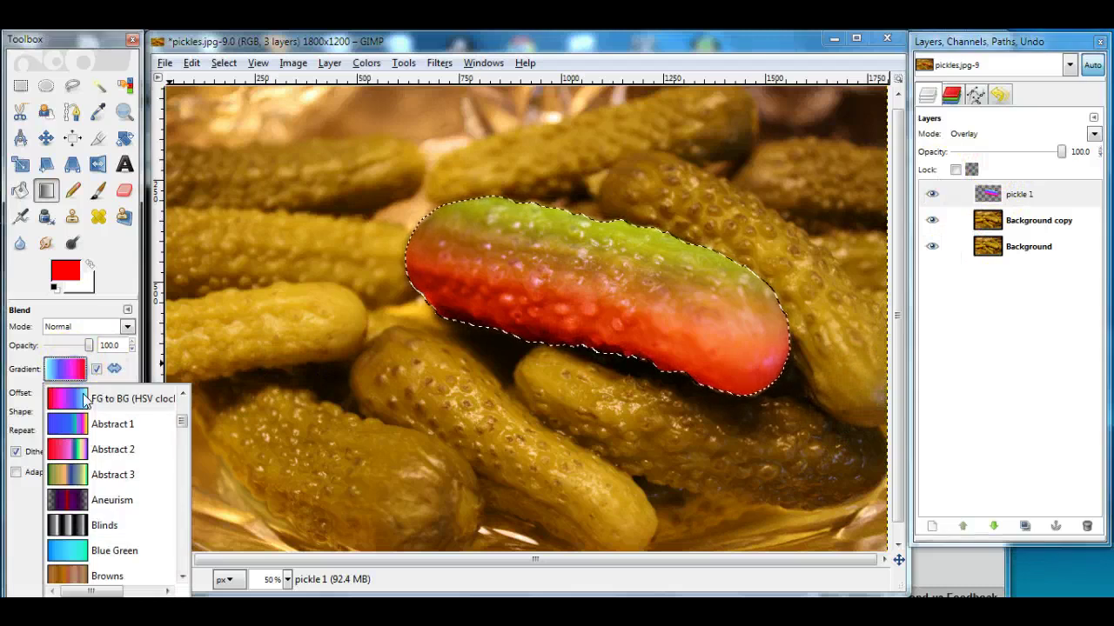
{"action": "left_click", "coordinate": [70, 450]}
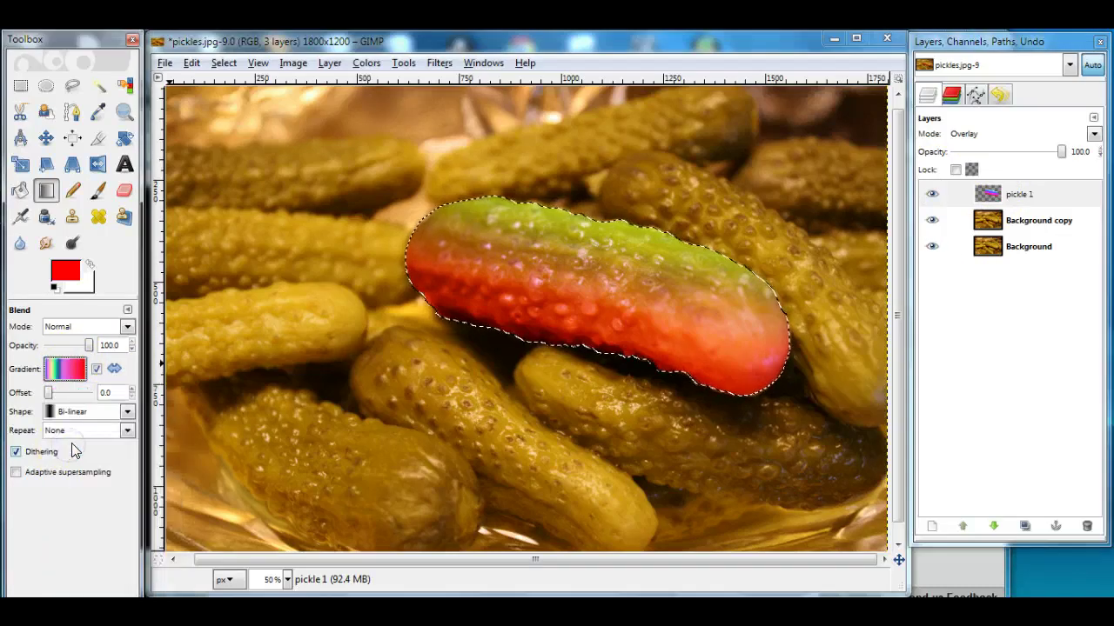
{"action": "left_click_drag", "start_coordinate": [601, 225], "coordinate": [569, 348]}
{"action": "left_click_drag", "start_coordinate": [596, 225], "coordinate": [570, 344]}
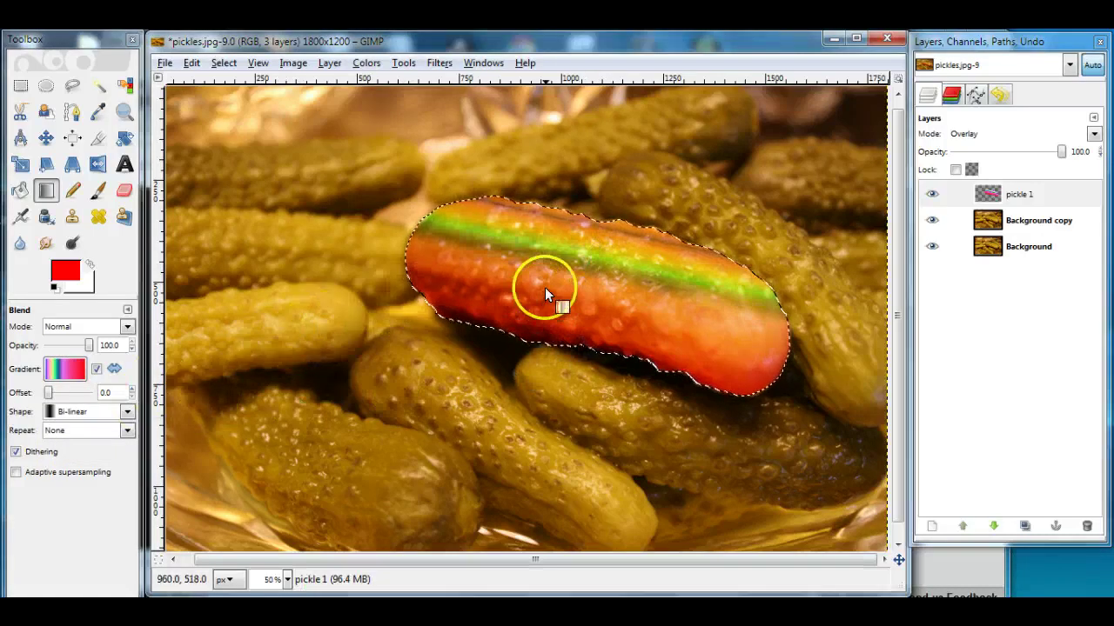
{"action": "left_click_drag", "start_coordinate": [583, 251], "coordinate": [565, 350]}
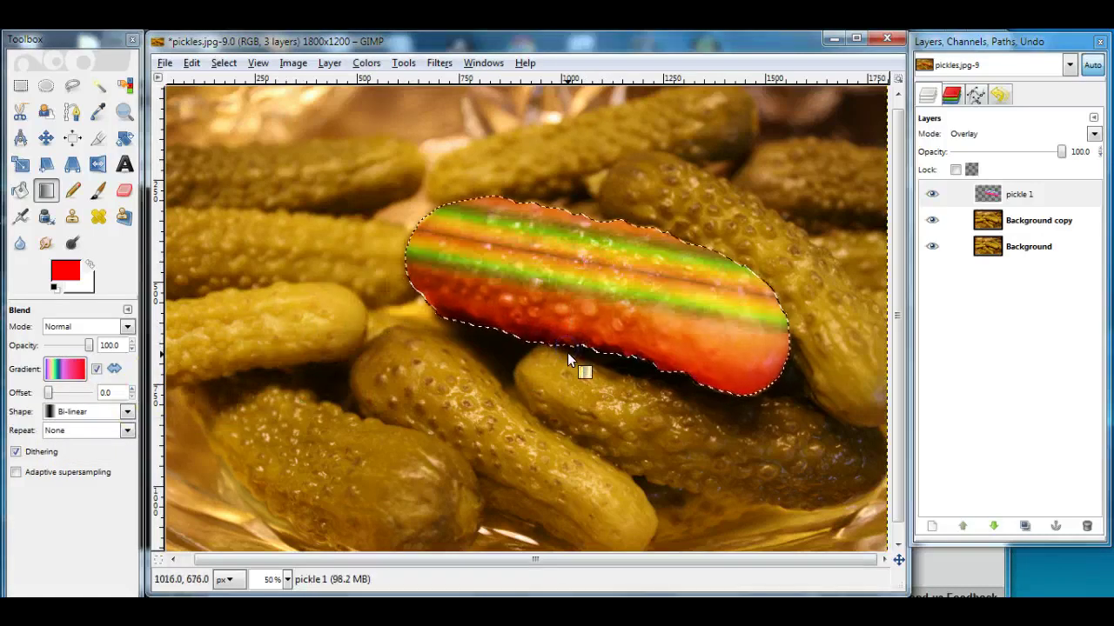
{"action": "left_click_drag", "start_coordinate": [575, 284], "coordinate": [558, 344]}
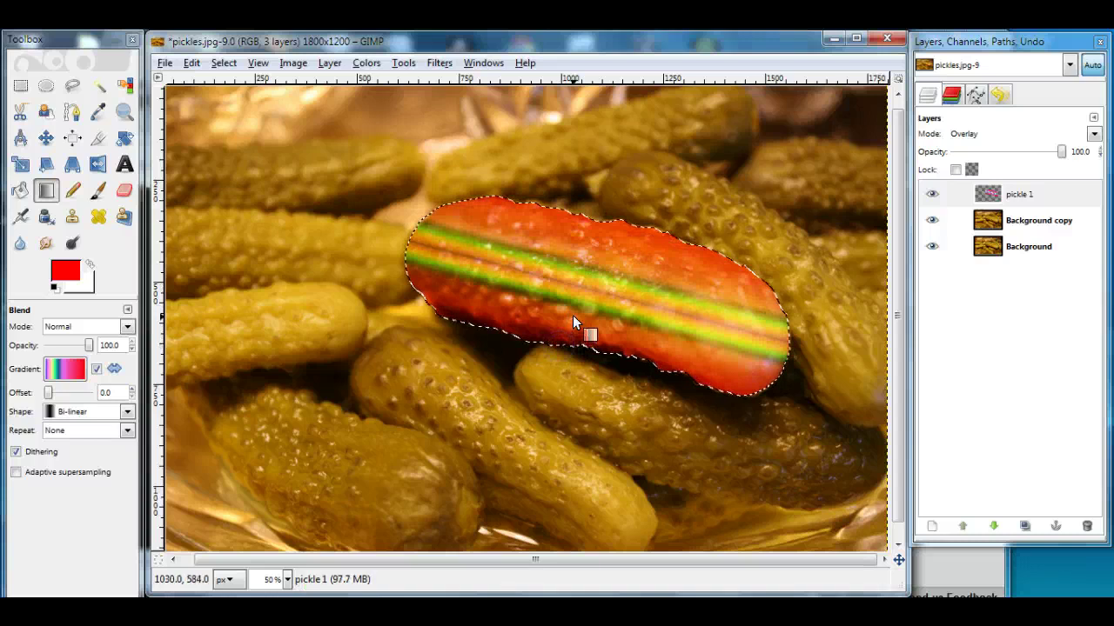
{"action": "left_click_drag", "start_coordinate": [587, 244], "coordinate": [557, 344]}
{"action": "left_click_drag", "start_coordinate": [596, 274], "coordinate": [595, 274]}
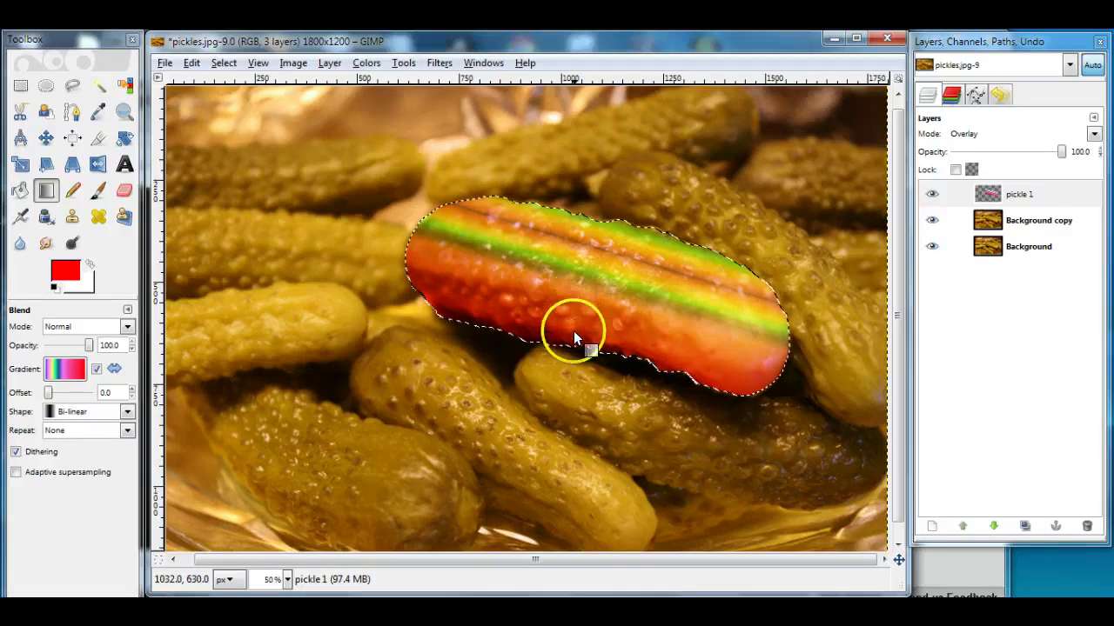
{"action": "left_click_drag", "start_coordinate": [574, 342], "coordinate": [609, 223]}
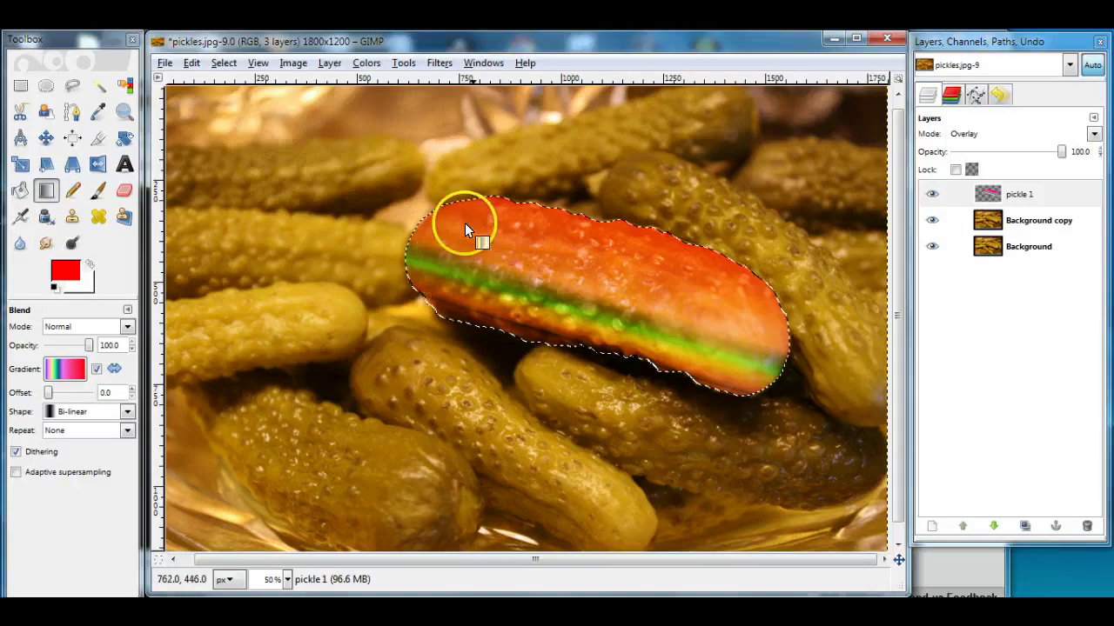
- Clear the selection and hide the Background copy and Background layers
{"action": "left_click", "coordinate": [223, 63]}
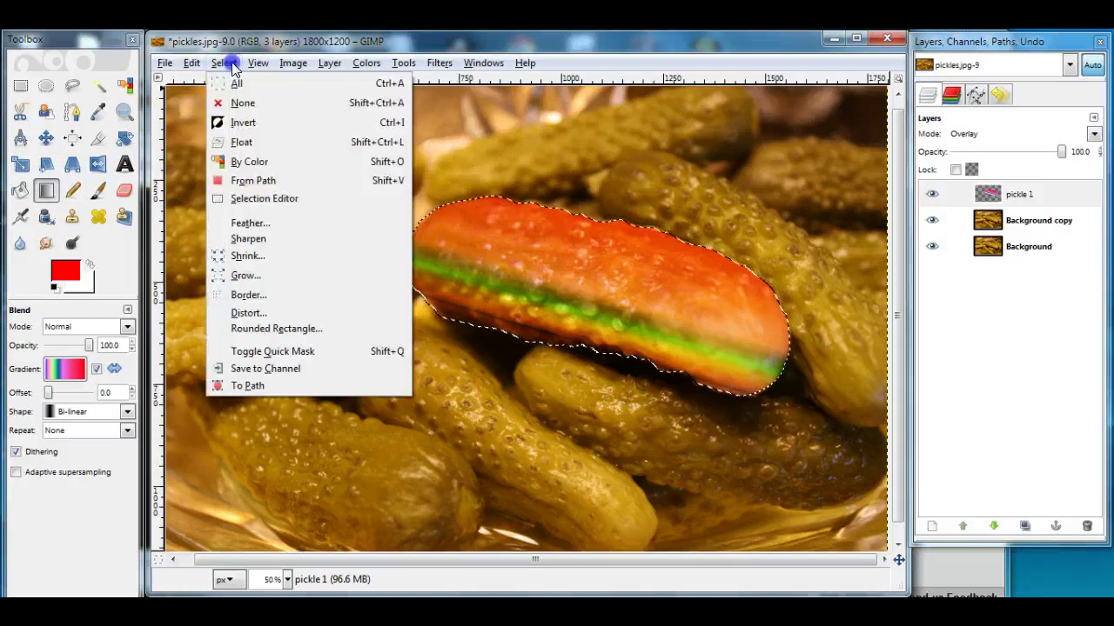
{"action": "left_click", "coordinate": [242, 105]}
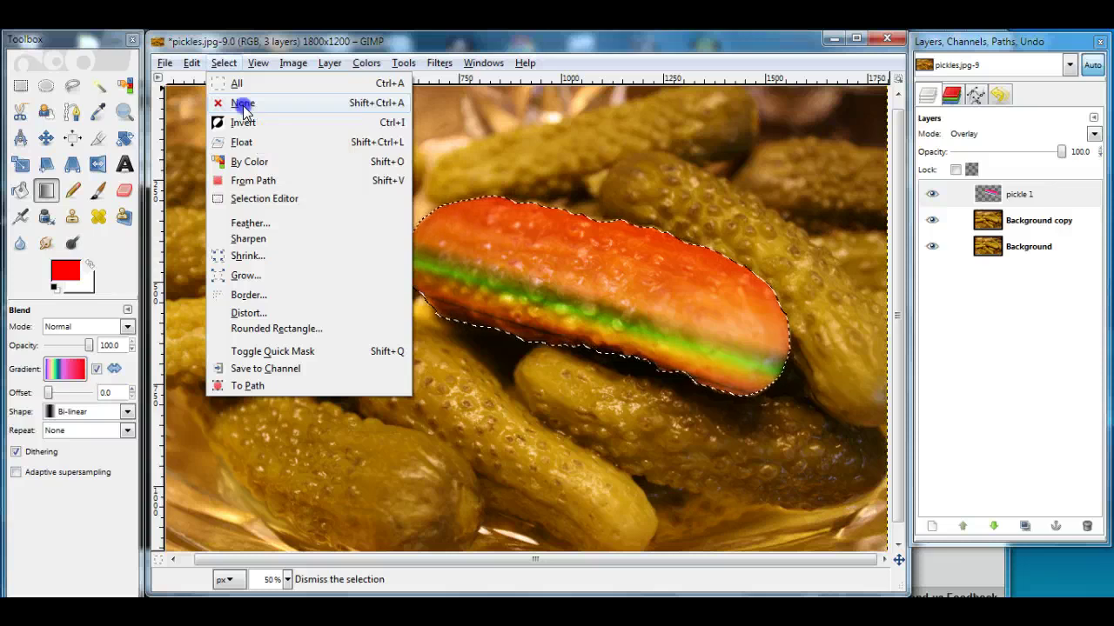
{"action": "left_click", "coordinate": [931, 220]}
{"action": "left_click", "coordinate": [932, 246]}
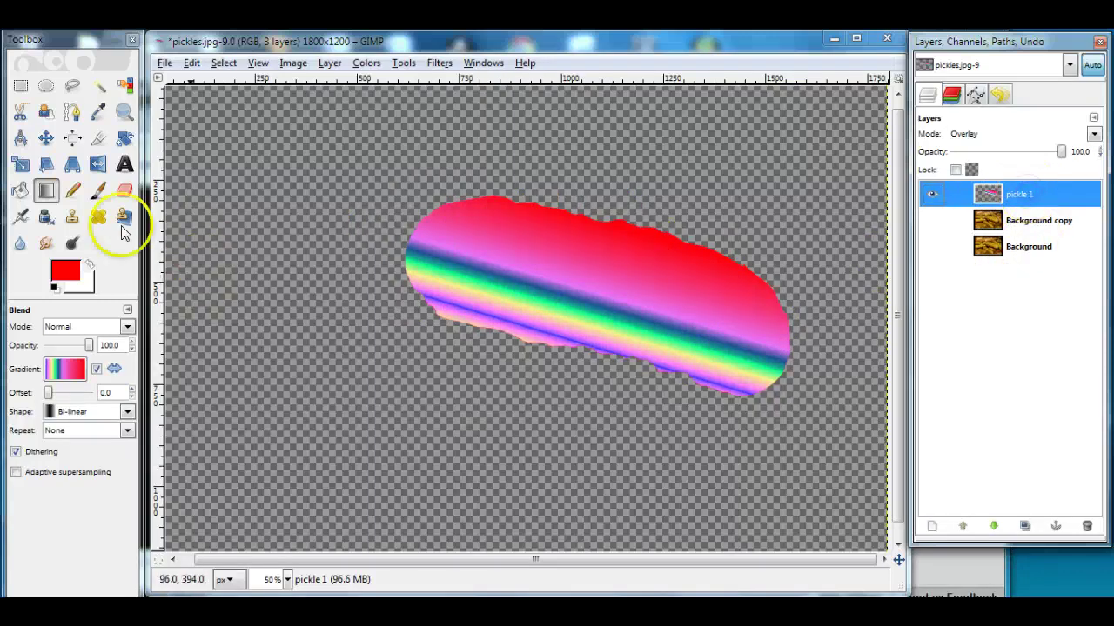
- Blur the outer edges of the gradient shape on the pickle 1 layer and show both background layers again
{"action": "left_click", "coordinate": [22, 247]}
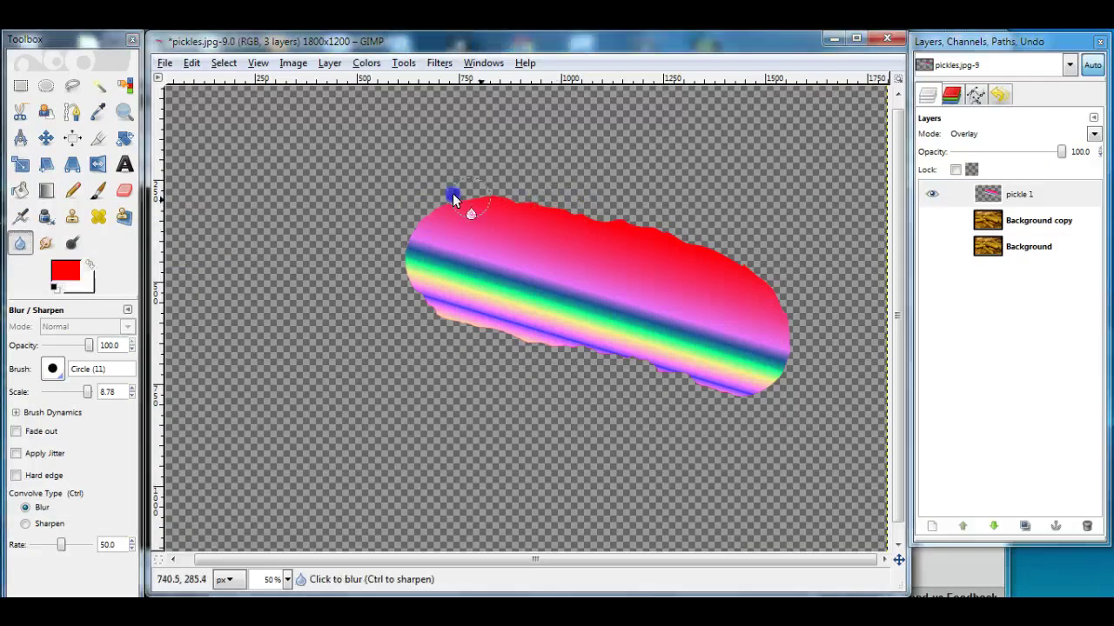
{"action": "mouse_move", "coordinate": [668, 233]}
{"action": "left_mouse_down"}
{"action": "mouse_move", "coordinate": [716, 249]}
{"action": "mouse_move", "coordinate": [803, 322]}
{"action": "mouse_move", "coordinate": [786, 391]}
{"action": "mouse_move", "coordinate": [684, 396]}
{"action": "mouse_move", "coordinate": [464, 333]}
{"action": "mouse_move", "coordinate": [382, 252]}
{"action": "left_mouse_up"}
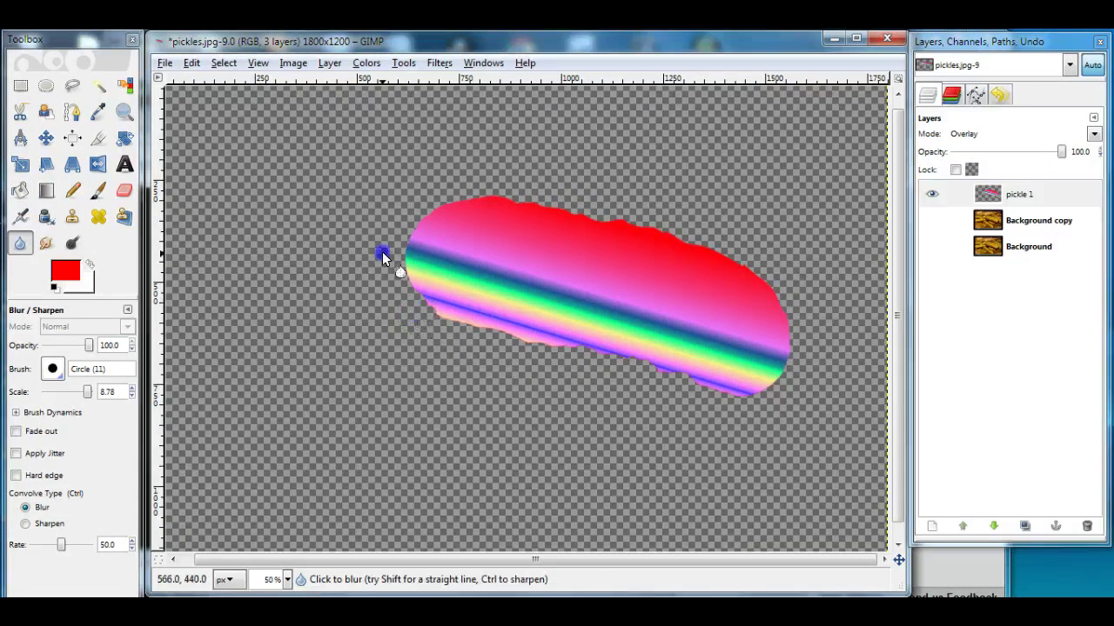
{"action": "left_click", "coordinate": [443, 188]}
{"action": "mouse_move", "coordinate": [614, 197]}
{"action": "left_mouse_down"}
{"action": "mouse_move", "coordinate": [562, 217]}
{"action": "mouse_move", "coordinate": [779, 280]}
{"action": "mouse_move", "coordinate": [775, 371]}
{"action": "mouse_move", "coordinate": [797, 343]}
{"action": "mouse_move", "coordinate": [783, 385]}
{"action": "mouse_move", "coordinate": [721, 395]}
{"action": "mouse_move", "coordinate": [650, 387]}
{"action": "mouse_move", "coordinate": [402, 286]}
{"action": "left_mouse_up"}
{"action": "mouse_move", "coordinate": [808, 339]}
{"action": "left_mouse_down"}
{"action": "mouse_move", "coordinate": [732, 407]}
{"action": "mouse_move", "coordinate": [671, 373]}
{"action": "mouse_move", "coordinate": [466, 329]}
{"action": "mouse_move", "coordinate": [401, 299]}
{"action": "mouse_move", "coordinate": [413, 297]}
{"action": "mouse_move", "coordinate": [421, 219]}
{"action": "mouse_move", "coordinate": [500, 199]}
{"action": "mouse_move", "coordinate": [662, 233]}
{"action": "mouse_move", "coordinate": [820, 338]}
{"action": "left_mouse_up"}
{"action": "left_click_drag", "start_coordinate": [442, 305], "coordinate": [416, 307]}
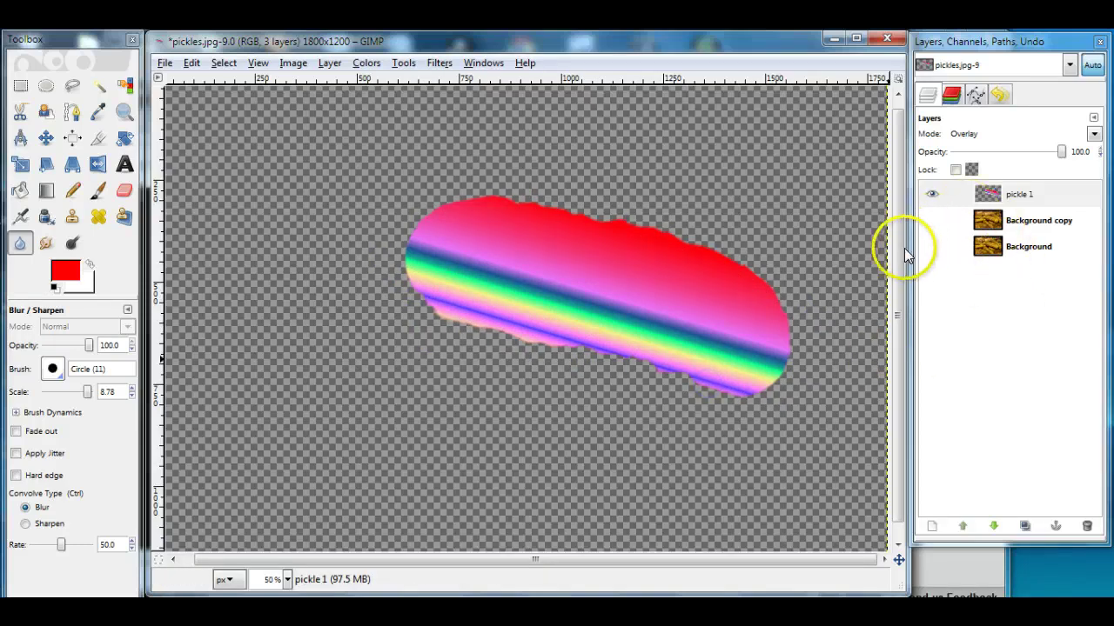
{"action": "left_click", "coordinate": [932, 220]}
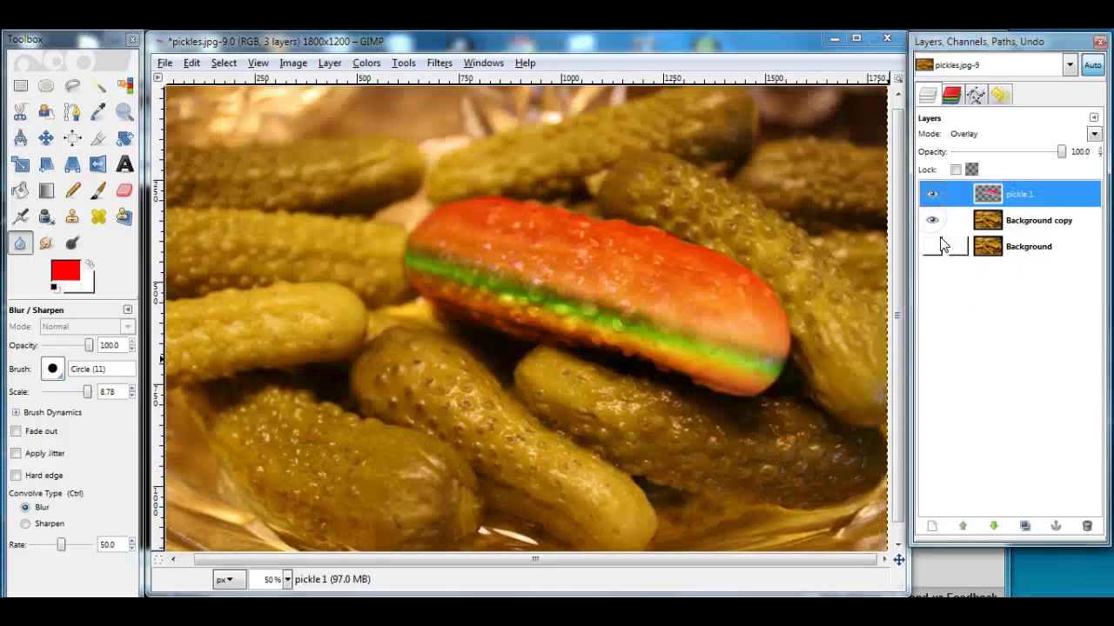
{"action": "left_click", "coordinate": [931, 247]}
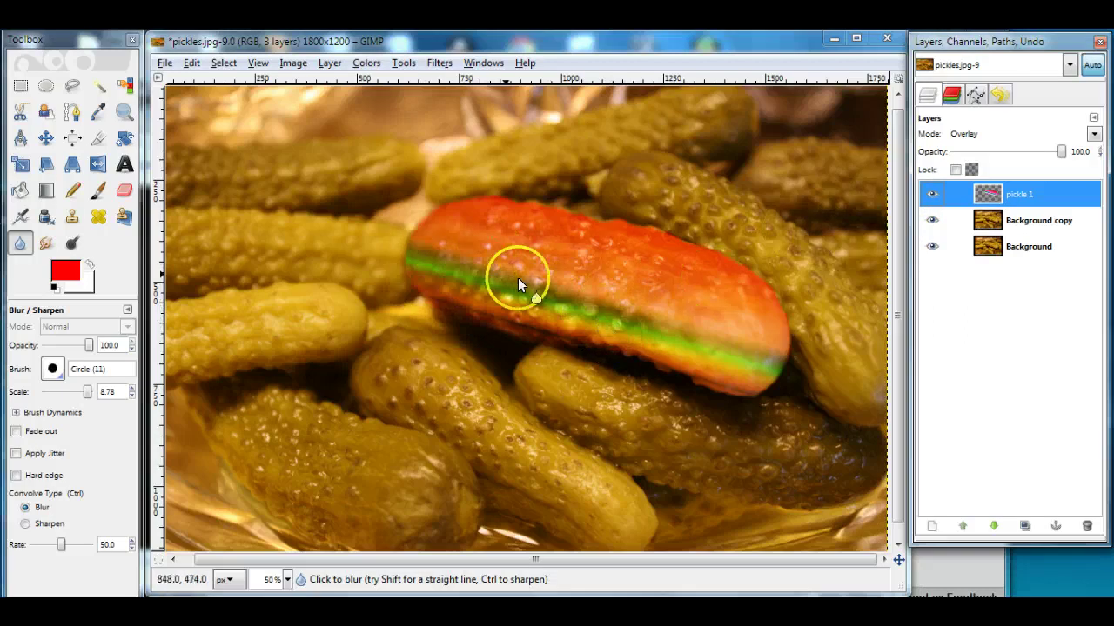
- Hide both background layers and smudge the gradient bands near the pickle's left end, resetting the foreground and background colors to their defaults
{"action": "left_click", "coordinate": [44, 244]}
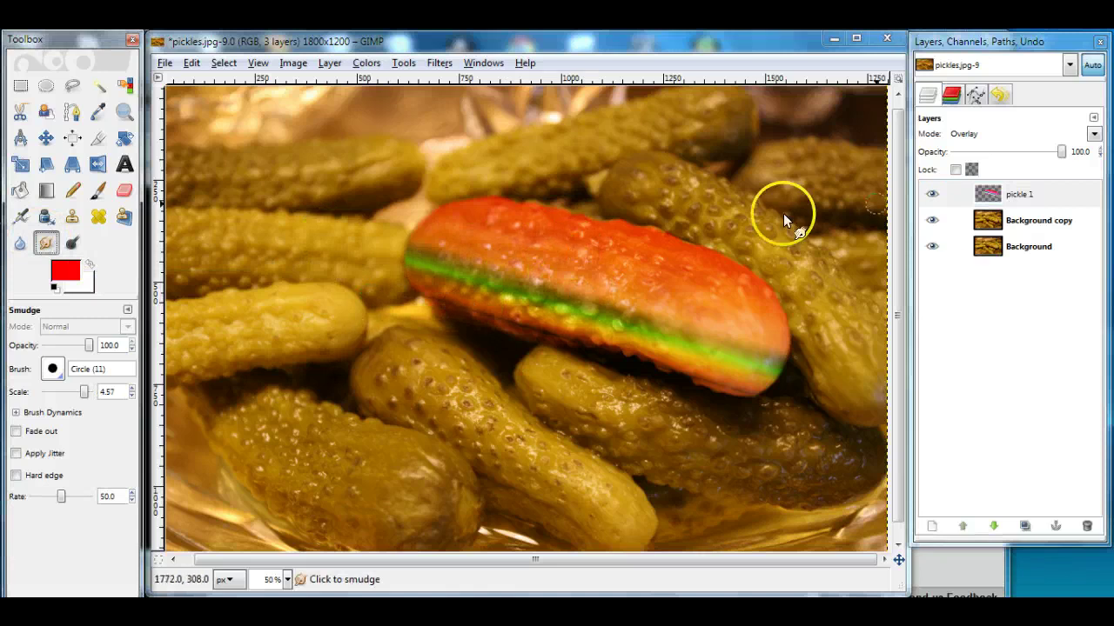
{"action": "left_click", "coordinate": [931, 220]}
{"action": "left_click", "coordinate": [932, 246]}
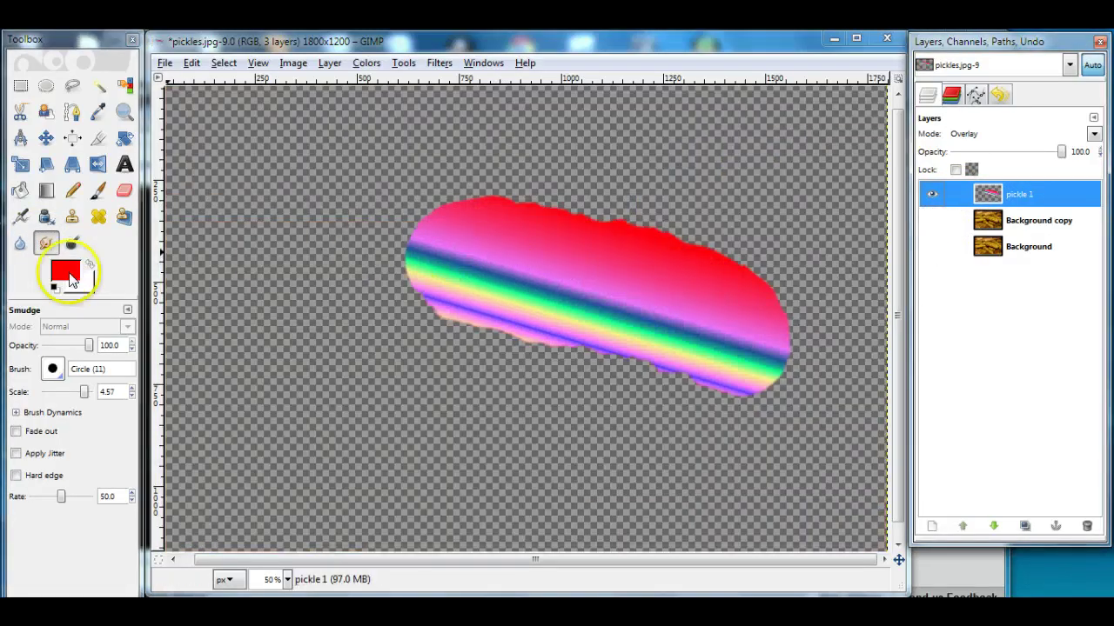
{"action": "mouse_move", "coordinate": [455, 240]}
{"action": "left_mouse_down"}
{"action": "mouse_move", "coordinate": [495, 279]}
{"action": "mouse_move", "coordinate": [466, 275]}
{"action": "mouse_move", "coordinate": [466, 256]}
{"action": "mouse_move", "coordinate": [458, 288]}
{"action": "left_mouse_up"}
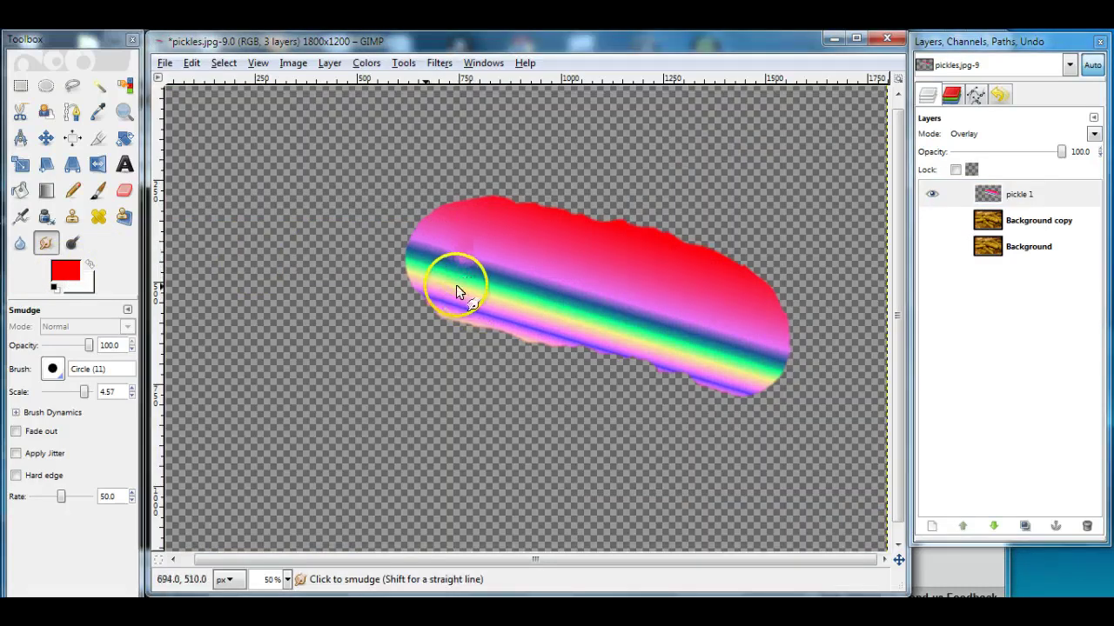
{"action": "left_click", "coordinate": [54, 288]}
{"action": "mouse_move", "coordinate": [447, 240]}
{"action": "left_mouse_down"}
{"action": "mouse_move", "coordinate": [493, 279]}
{"action": "mouse_move", "coordinate": [475, 249]}
{"action": "mouse_move", "coordinate": [499, 263]}
{"action": "mouse_move", "coordinate": [456, 230]}
{"action": "mouse_move", "coordinate": [456, 251]}
{"action": "mouse_move", "coordinate": [503, 259]}
{"action": "mouse_move", "coordinate": [473, 255]}
{"action": "left_mouse_up"}
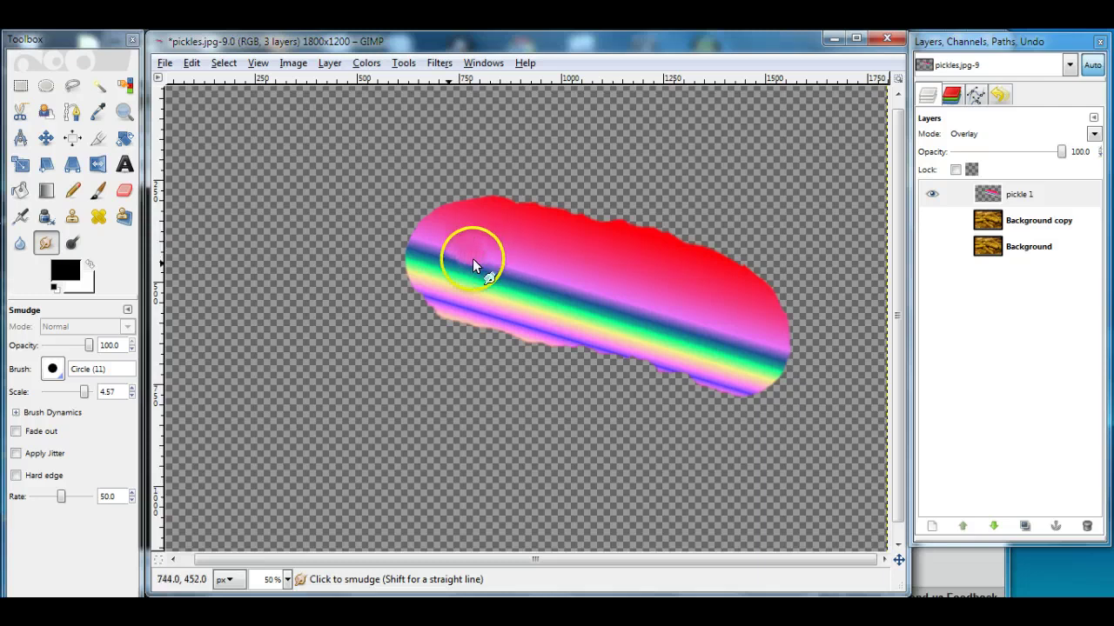
- Show the Background copy layer again and smudge the green band near the pickle's left end
{"action": "left_click", "coordinate": [932, 220]}
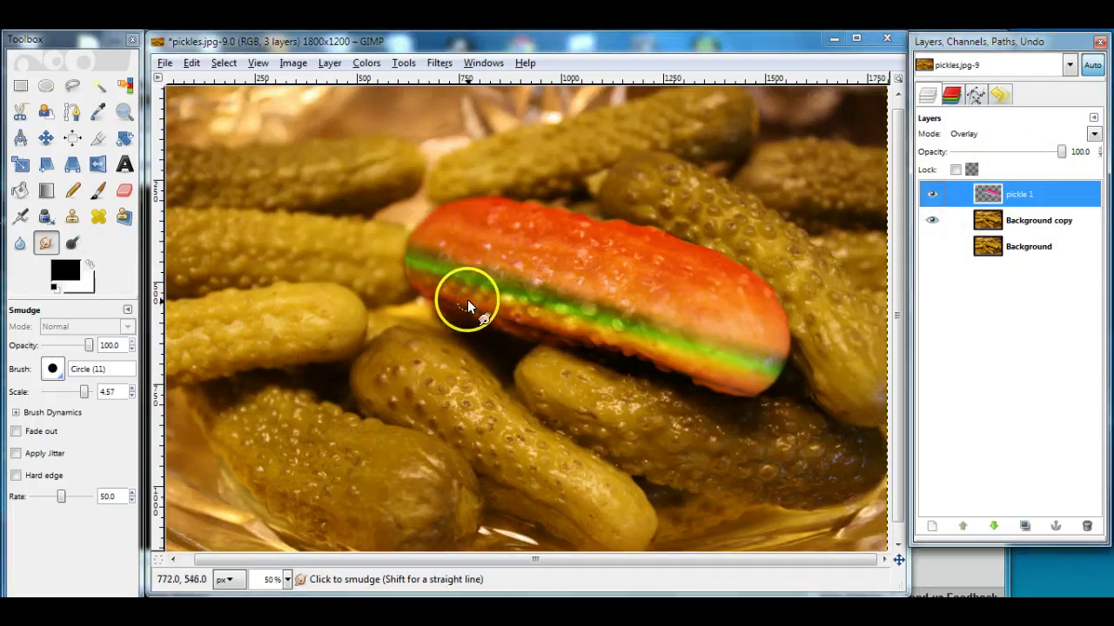
{"action": "left_click_drag", "start_coordinate": [467, 301], "coordinate": [469, 288]}
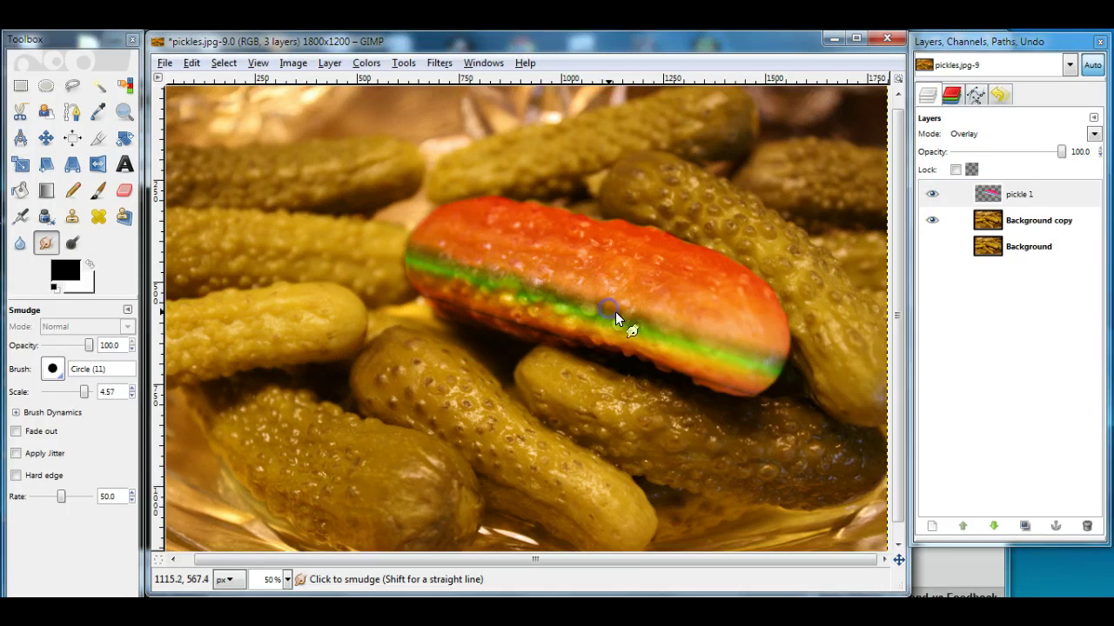
- Set the Smudge brush scale to 10.00 and smudge the green band at the pickle's right end, left end and lower middle
{"action": "left_click", "coordinate": [92, 393]}
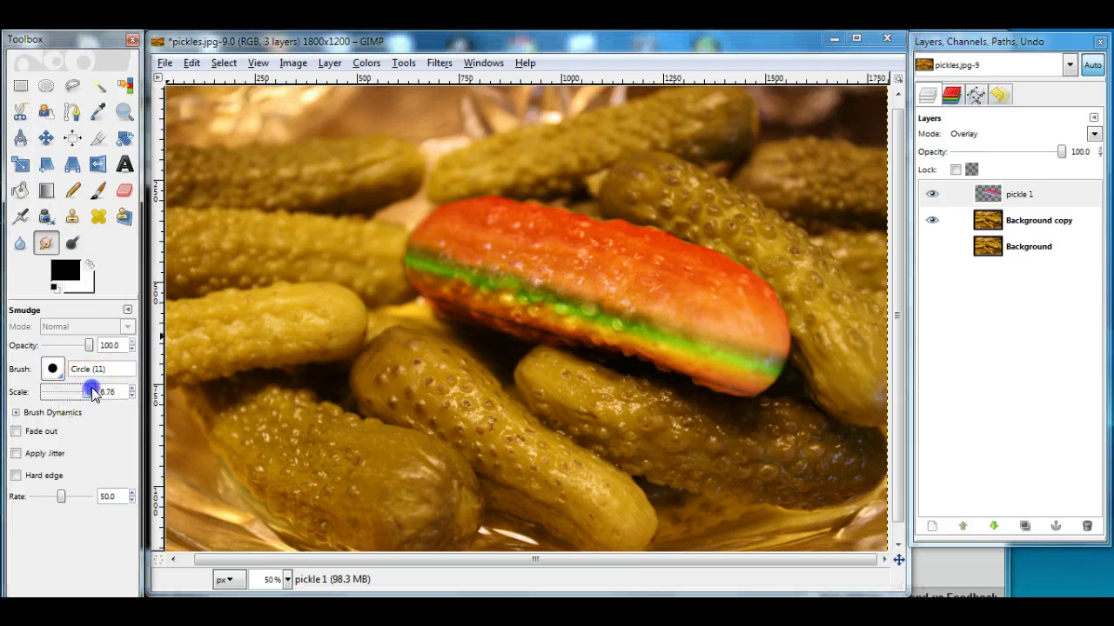
{"action": "left_click_drag", "start_coordinate": [93, 392], "coordinate": [161, 387]}
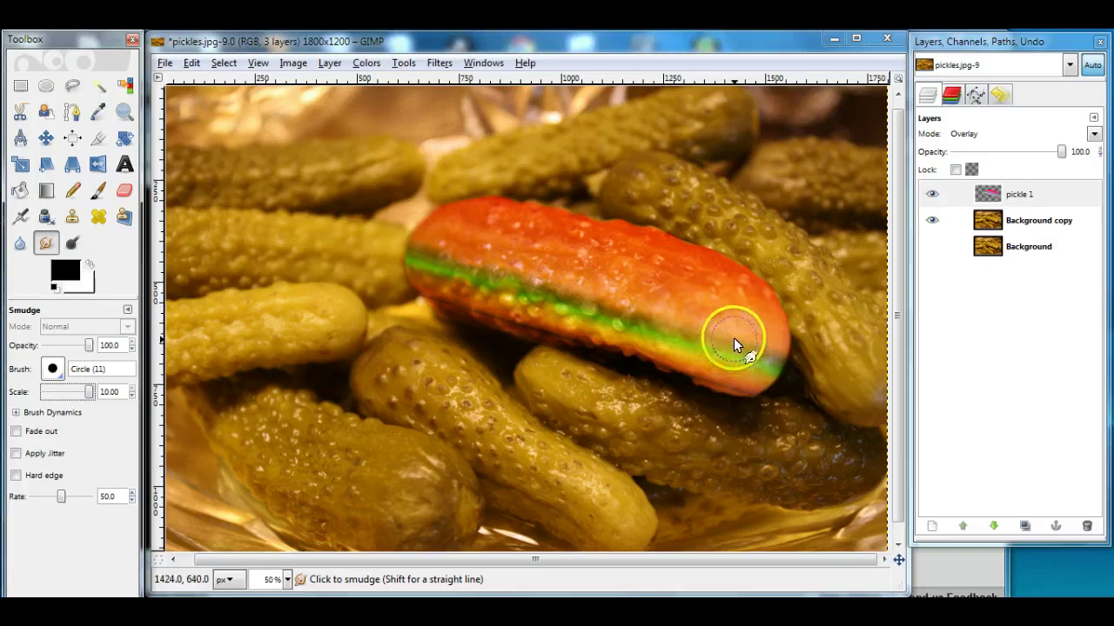
{"action": "mouse_move", "coordinate": [733, 337]}
{"action": "left_mouse_down"}
{"action": "mouse_move", "coordinate": [716, 327]}
{"action": "mouse_move", "coordinate": [727, 333]}
{"action": "left_mouse_up"}
{"action": "mouse_move", "coordinate": [780, 360]}
{"action": "left_mouse_down"}
{"action": "mouse_move", "coordinate": [740, 367]}
{"action": "mouse_move", "coordinate": [792, 344]}
{"action": "mouse_move", "coordinate": [741, 357]}
{"action": "mouse_move", "coordinate": [725, 337]}
{"action": "mouse_move", "coordinate": [757, 340]}
{"action": "mouse_move", "coordinate": [762, 327]}
{"action": "mouse_move", "coordinate": [770, 348]}
{"action": "mouse_move", "coordinate": [745, 365]}
{"action": "mouse_move", "coordinate": [717, 336]}
{"action": "mouse_move", "coordinate": [784, 334]}
{"action": "mouse_move", "coordinate": [731, 370]}
{"action": "mouse_move", "coordinate": [674, 344]}
{"action": "mouse_move", "coordinate": [710, 334]}
{"action": "left_mouse_up"}
{"action": "mouse_move", "coordinate": [442, 297]}
{"action": "left_mouse_down"}
{"action": "mouse_move", "coordinate": [435, 266]}
{"action": "mouse_move", "coordinate": [478, 268]}
{"action": "mouse_move", "coordinate": [478, 252]}
{"action": "mouse_move", "coordinate": [521, 254]}
{"action": "left_mouse_up"}
{"action": "left_click_drag", "start_coordinate": [648, 330], "coordinate": [646, 302]}
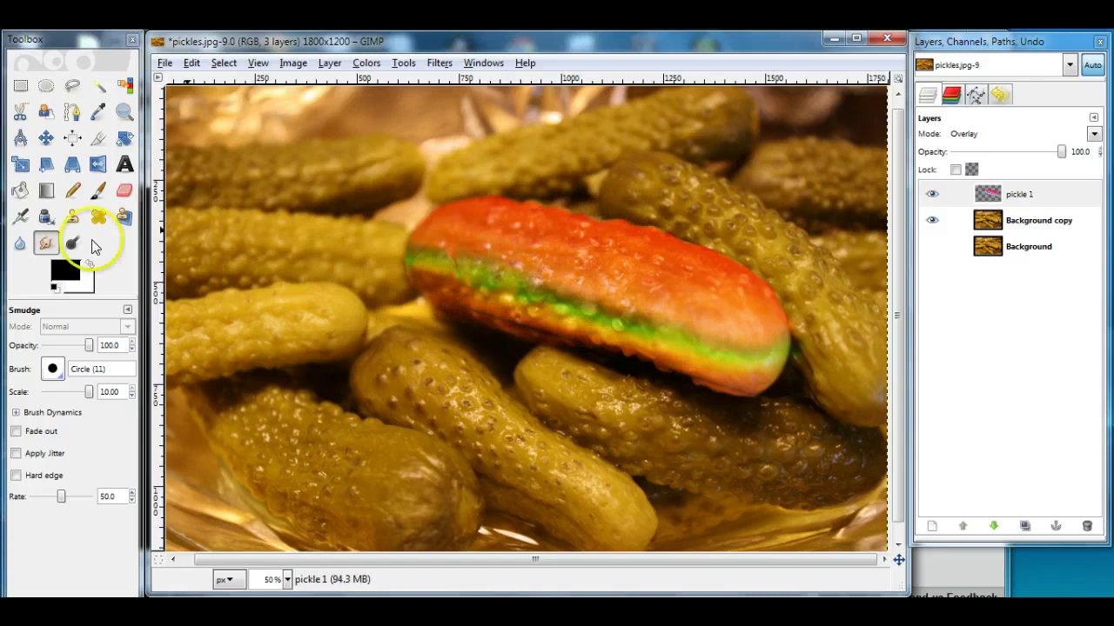
- Blur the recolored pickle's upper and lower edges and the green band toward its right end
{"action": "left_click", "coordinate": [23, 244]}
{"action": "mouse_move", "coordinate": [630, 235]}
{"action": "left_mouse_down"}
{"action": "mouse_move", "coordinate": [509, 201]}
{"action": "mouse_move", "coordinate": [645, 231]}
{"action": "mouse_move", "coordinate": [503, 206]}
{"action": "mouse_move", "coordinate": [384, 214]}
{"action": "mouse_move", "coordinate": [363, 298]}
{"action": "mouse_move", "coordinate": [394, 297]}
{"action": "mouse_move", "coordinate": [417, 272]}
{"action": "mouse_move", "coordinate": [392, 262]}
{"action": "left_mouse_up"}
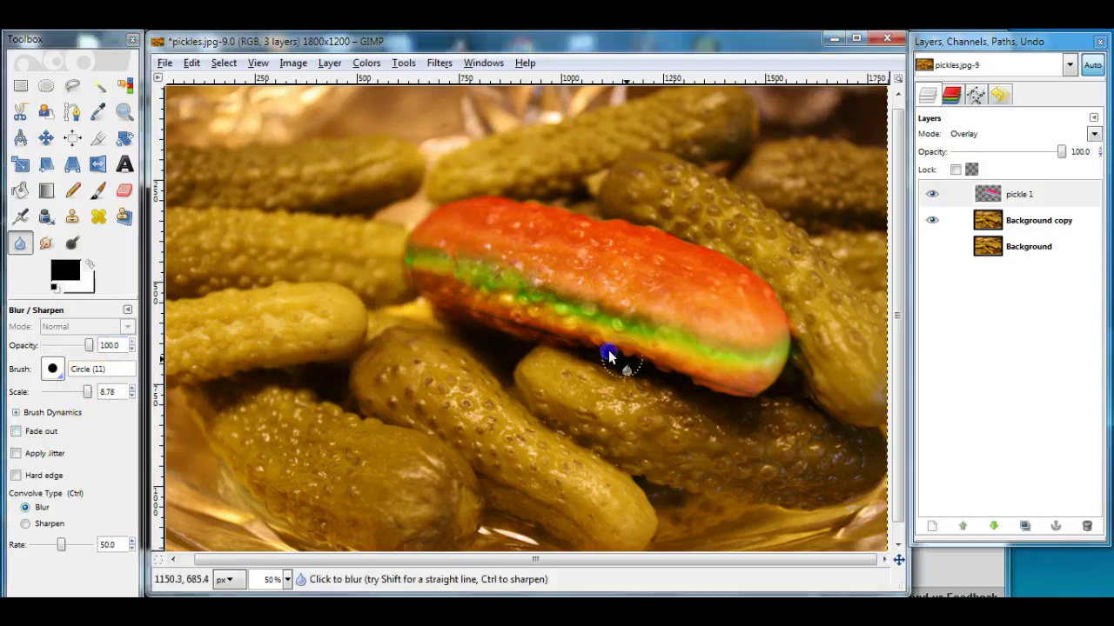
{"action": "mouse_move", "coordinate": [609, 360]}
{"action": "left_mouse_down"}
{"action": "mouse_move", "coordinate": [779, 384]}
{"action": "mouse_move", "coordinate": [717, 389]}
{"action": "mouse_move", "coordinate": [772, 387]}
{"action": "mouse_move", "coordinate": [783, 341]}
{"action": "mouse_move", "coordinate": [760, 280]}
{"action": "mouse_move", "coordinate": [734, 257]}
{"action": "mouse_move", "coordinate": [716, 253]}
{"action": "mouse_move", "coordinate": [751, 287]}
{"action": "mouse_move", "coordinate": [716, 267]}
{"action": "mouse_move", "coordinate": [760, 274]}
{"action": "mouse_move", "coordinate": [638, 242]}
{"action": "mouse_move", "coordinate": [598, 219]}
{"action": "mouse_move", "coordinate": [657, 227]}
{"action": "mouse_move", "coordinate": [443, 200]}
{"action": "mouse_move", "coordinate": [572, 210]}
{"action": "mouse_move", "coordinate": [783, 297]}
{"action": "mouse_move", "coordinate": [628, 233]}
{"action": "mouse_move", "coordinate": [674, 227]}
{"action": "mouse_move", "coordinate": [691, 251]}
{"action": "mouse_move", "coordinate": [750, 260]}
{"action": "mouse_move", "coordinate": [703, 246]}
{"action": "mouse_move", "coordinate": [743, 265]}
{"action": "left_mouse_up"}
{"action": "left_click", "coordinate": [46, 242]}
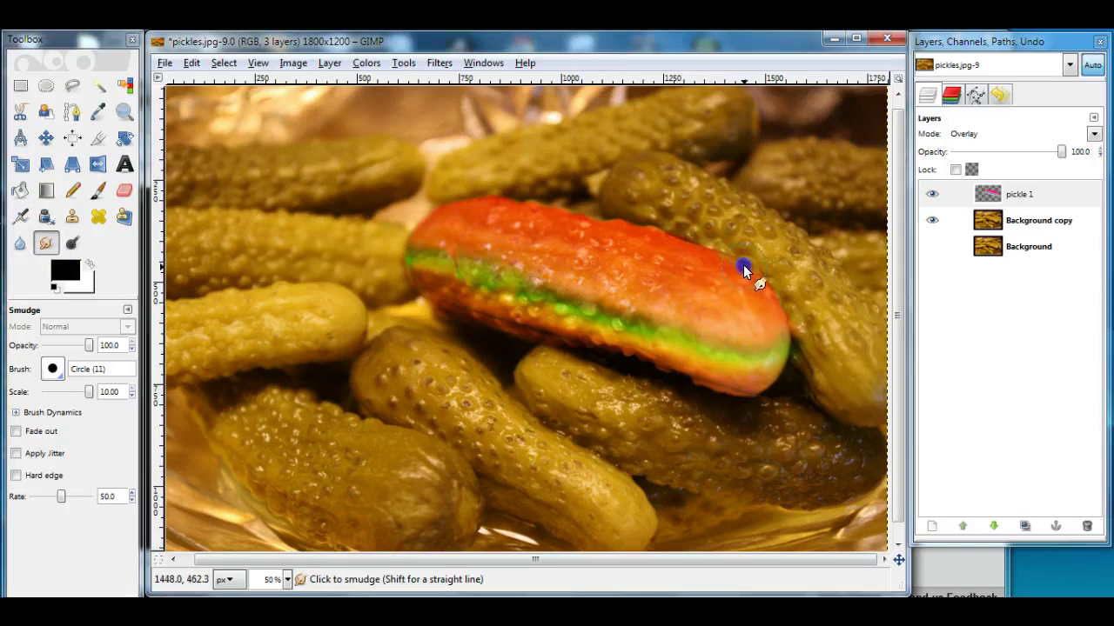
{"action": "left_click", "coordinate": [20, 242]}
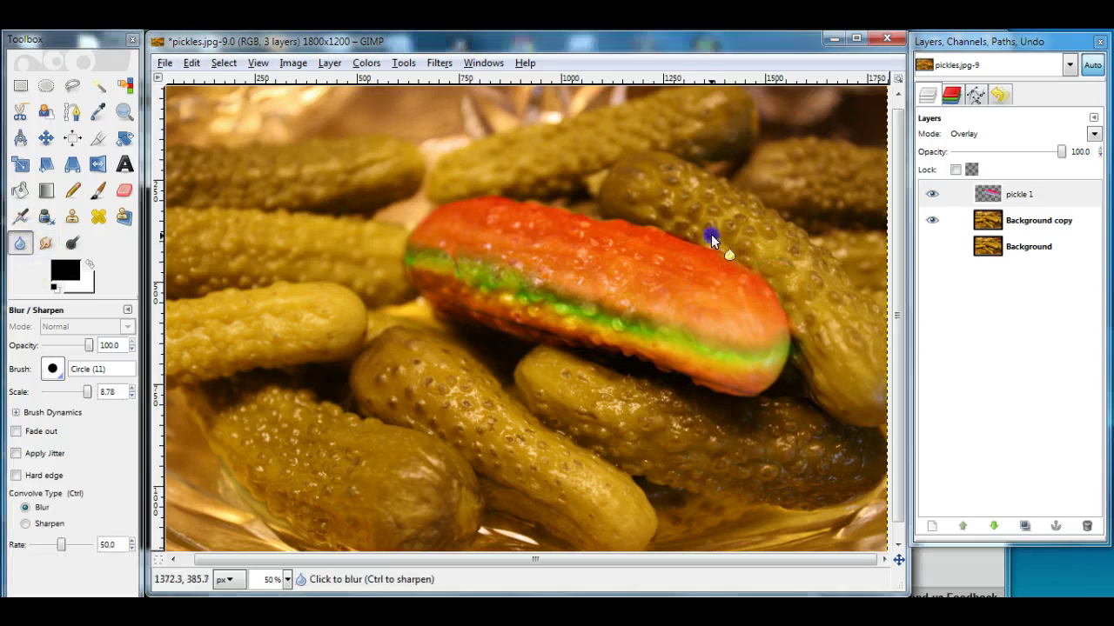
{"action": "mouse_move", "coordinate": [715, 341]}
{"action": "left_mouse_down"}
{"action": "mouse_move", "coordinate": [650, 327]}
{"action": "mouse_move", "coordinate": [664, 329]}
{"action": "left_mouse_up"}
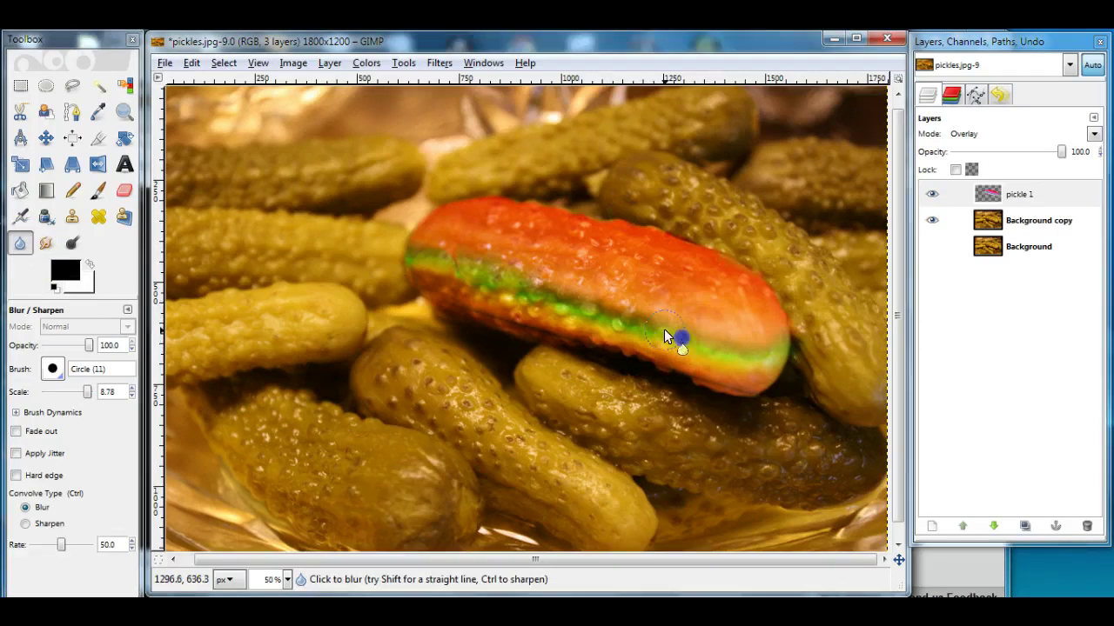
- Reduce the Smudge brush scale to 7.58 and smudge the green band in the right half of the pickle
{"action": "left_click", "coordinate": [46, 243]}
{"action": "left_click_drag", "start_coordinate": [85, 391], "coordinate": [68, 391]}
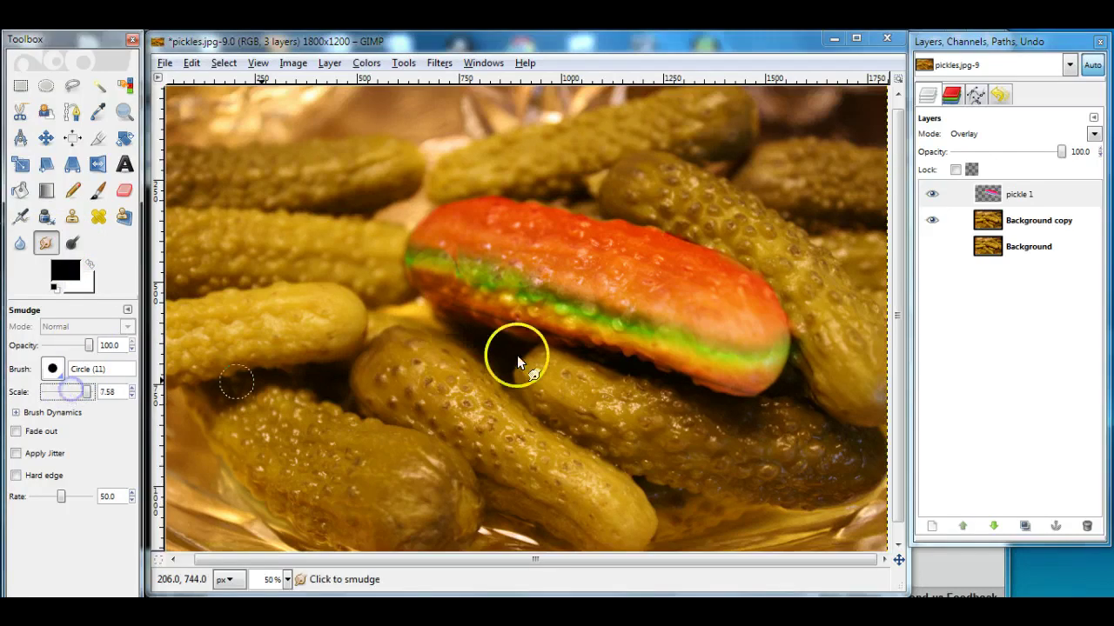
{"action": "left_click", "coordinate": [706, 345]}
{"action": "left_click_drag", "start_coordinate": [662, 343], "coordinate": [630, 329]}
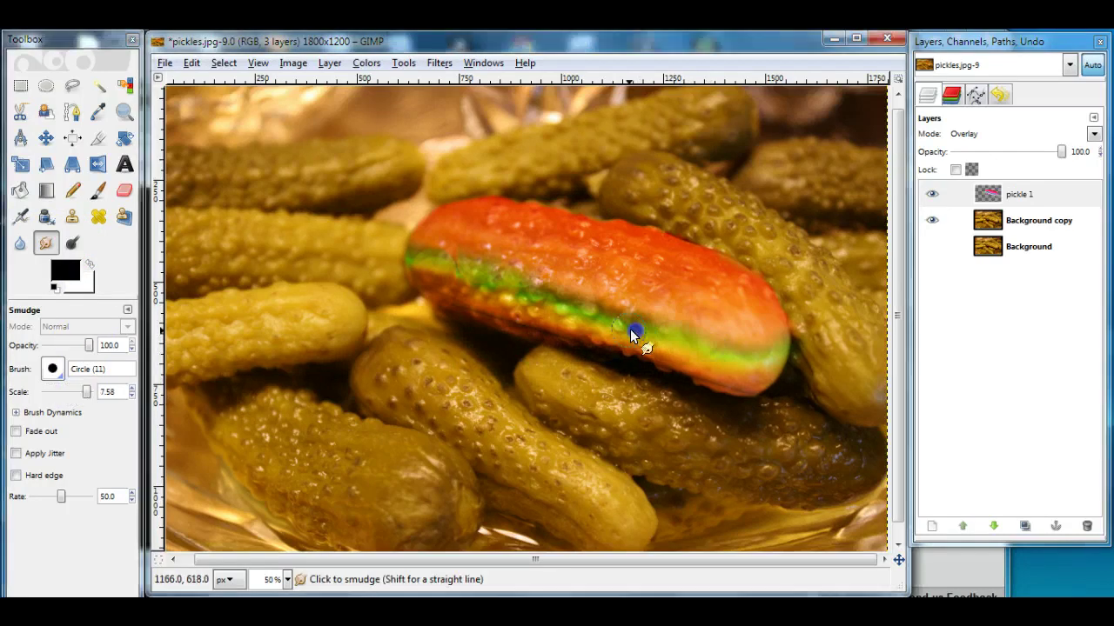
- Blur the recolored pickle's upper edge and a spot near its left end
{"action": "left_click", "coordinate": [20, 243]}
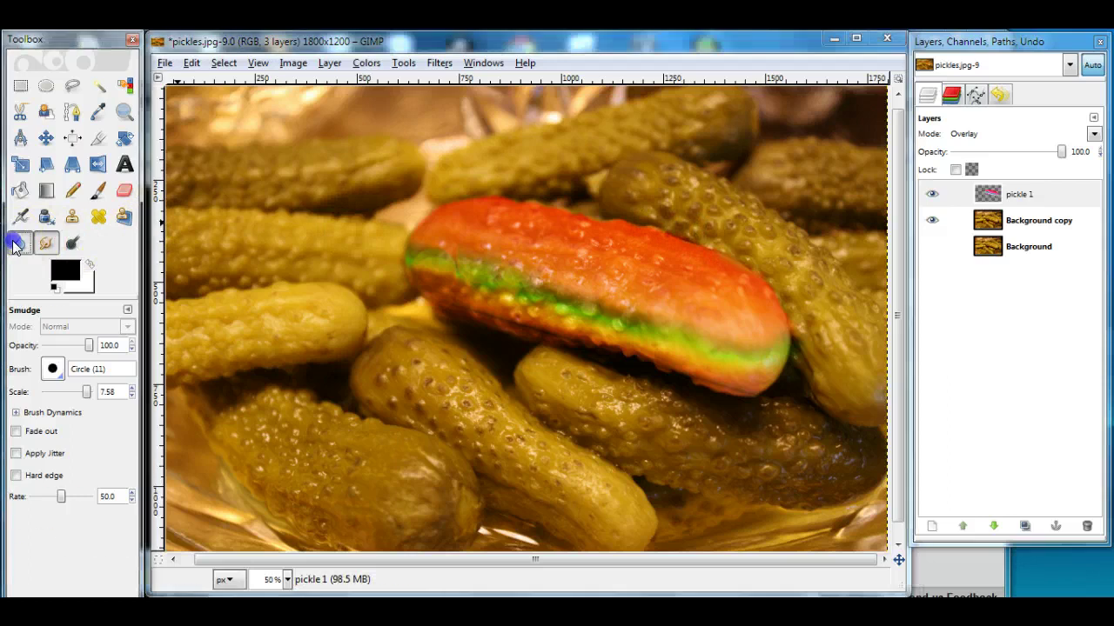
{"action": "mouse_move", "coordinate": [693, 234]}
{"action": "left_mouse_down"}
{"action": "mouse_move", "coordinate": [562, 202]}
{"action": "mouse_move", "coordinate": [595, 225]}
{"action": "left_mouse_up"}
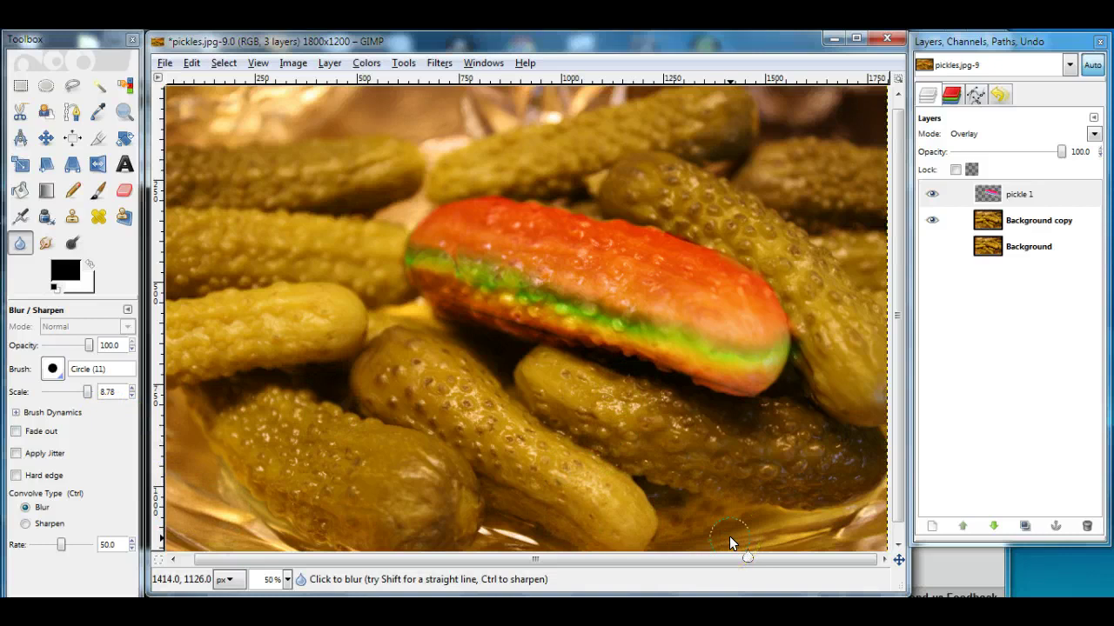
{"action": "left_click", "coordinate": [452, 261]}
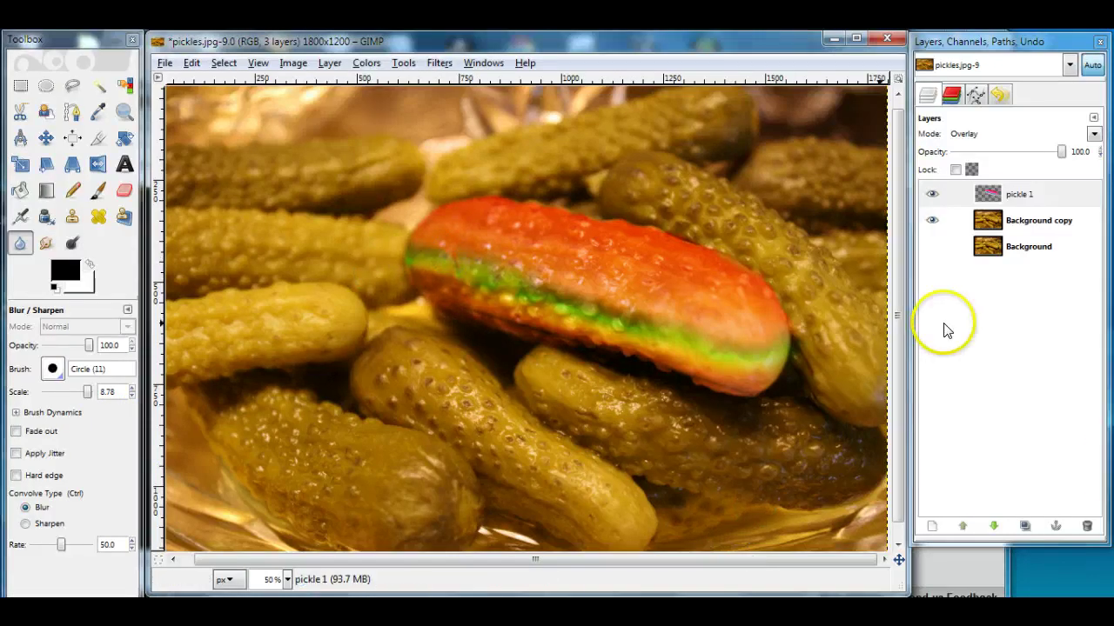
- Create a new 1800 x 1200 px layer named pickle 2 with transparency fill
{"action": "left_click", "coordinate": [929, 525]}
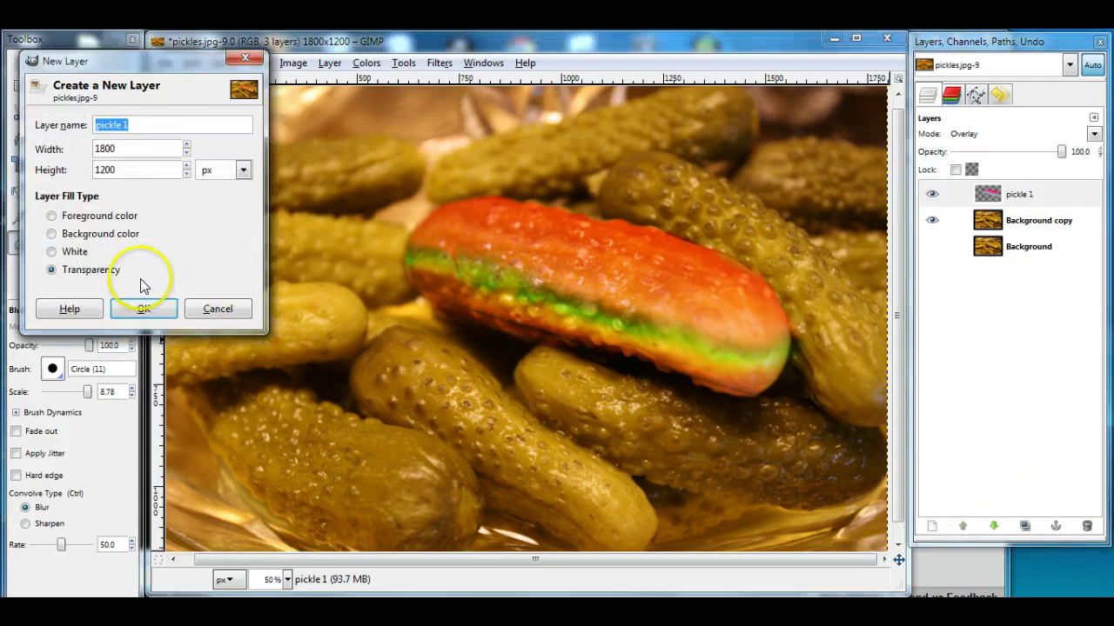
{"action": "left_click", "coordinate": [172, 125]}
{"action": "key", "text": "BackSpace"}
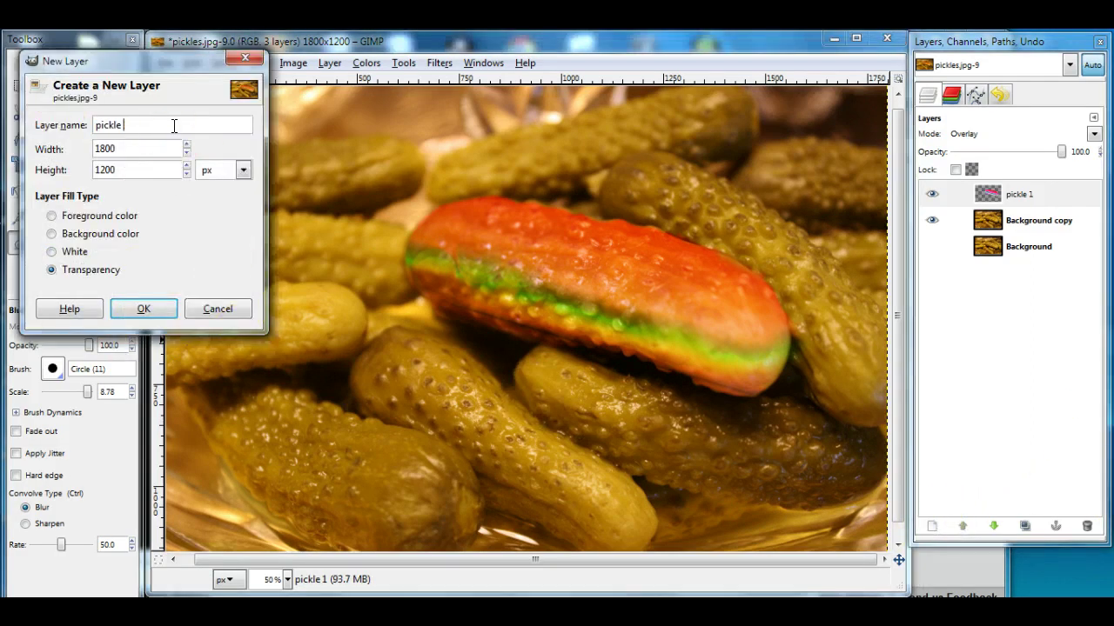
{"action": "type", "text": "2"}
{"action": "left_click", "coordinate": [144, 309]}
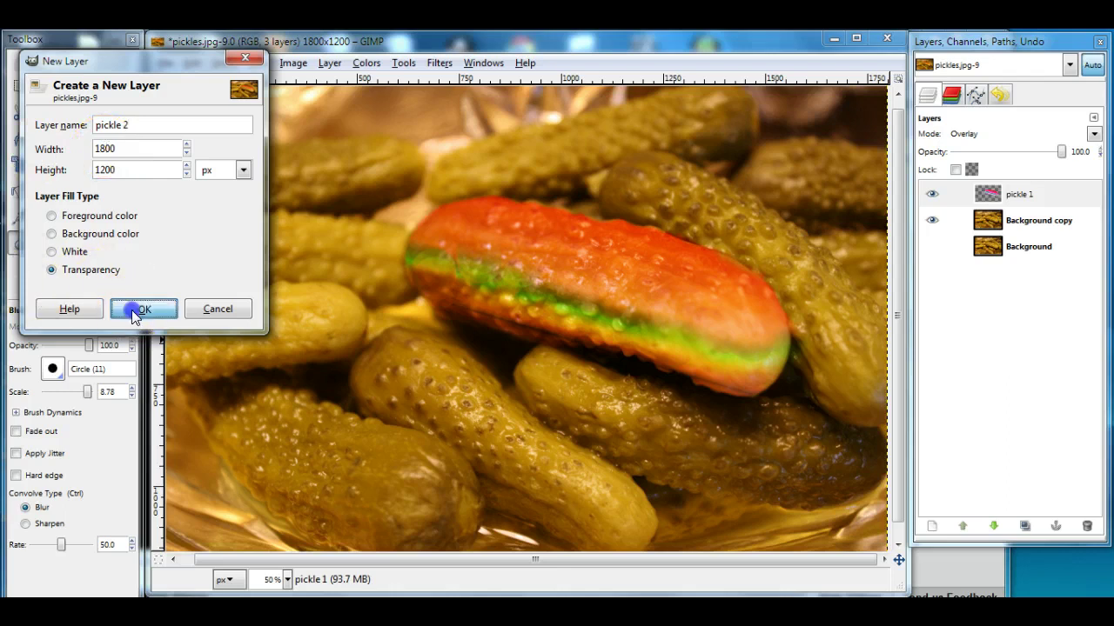
- Activate the Paths tool and open the blend mode choices for the pickle 2 layer
{"action": "left_click", "coordinate": [69, 115]}
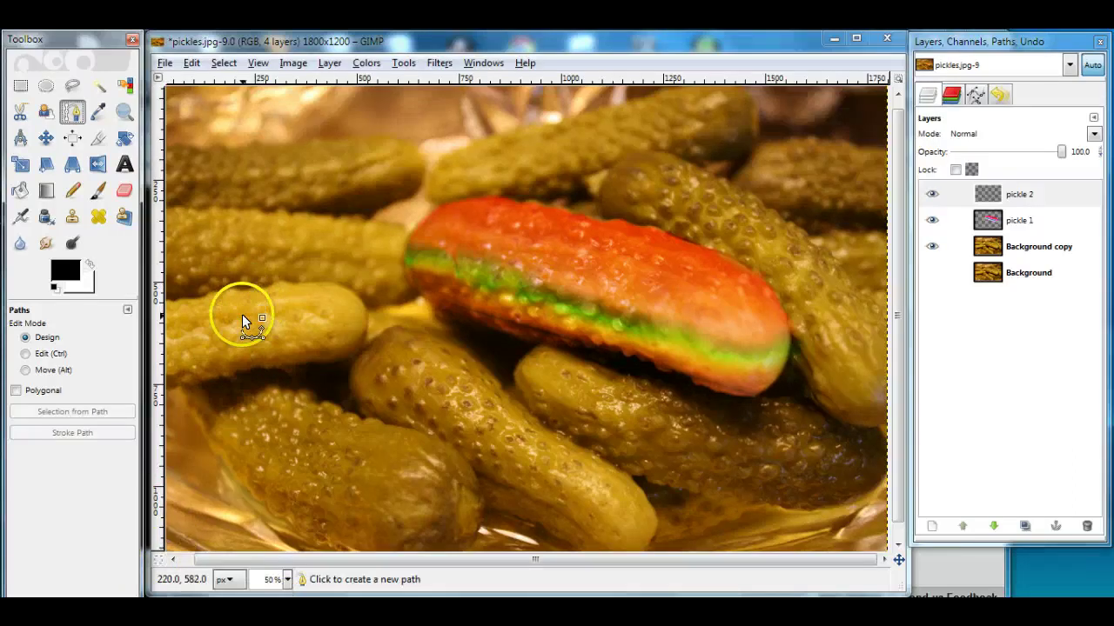
{"action": "left_click", "coordinate": [972, 135]}
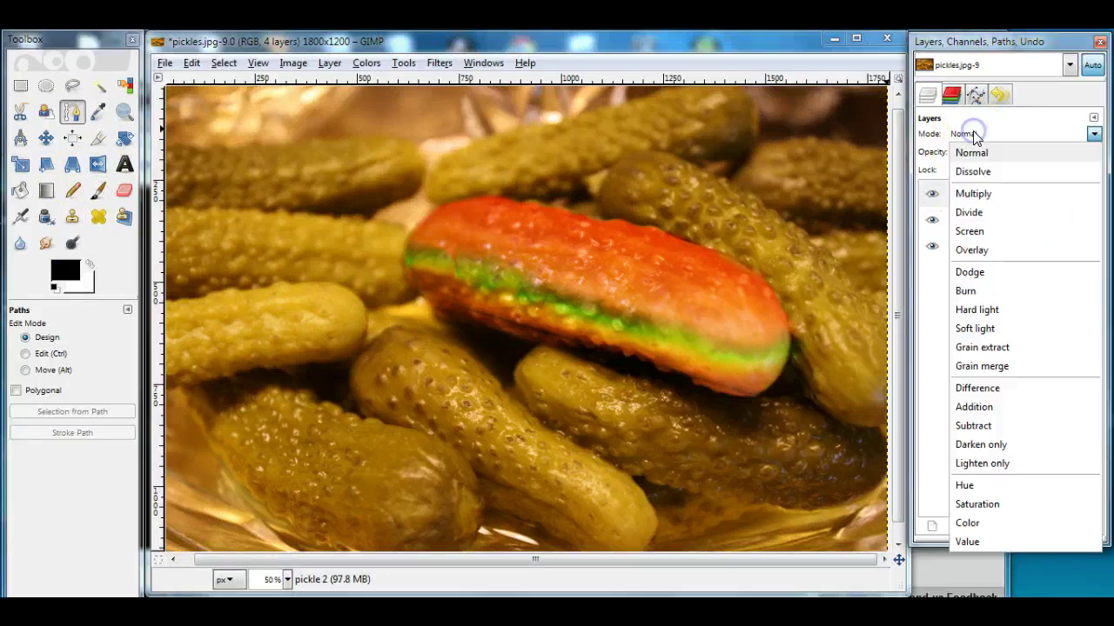